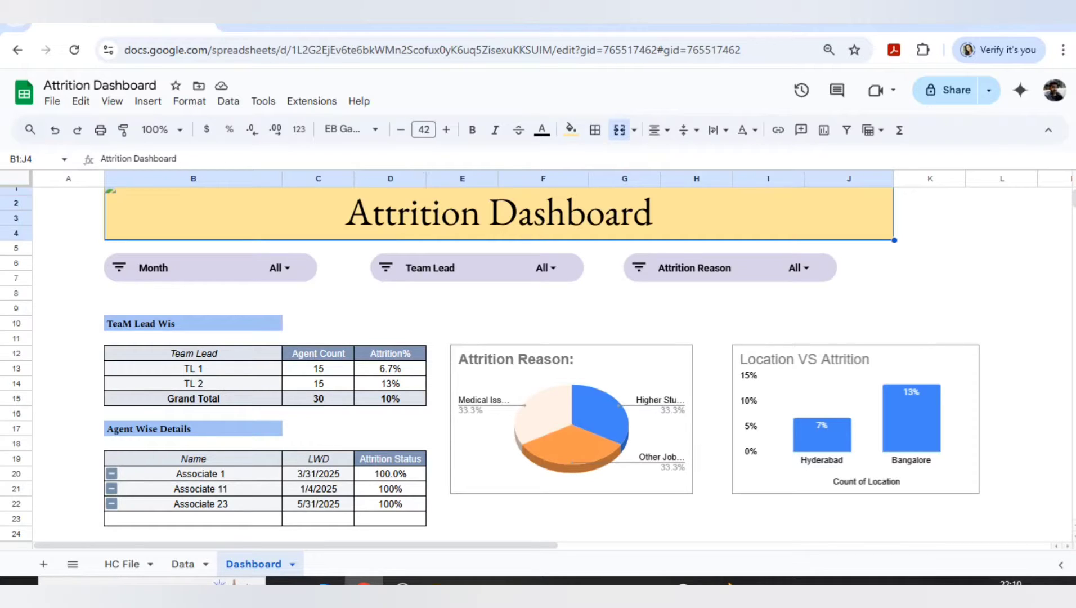
- Examine the Data sheet that feeds the dashboard, and return to the Dashboard sheet
left_click(390, 323)
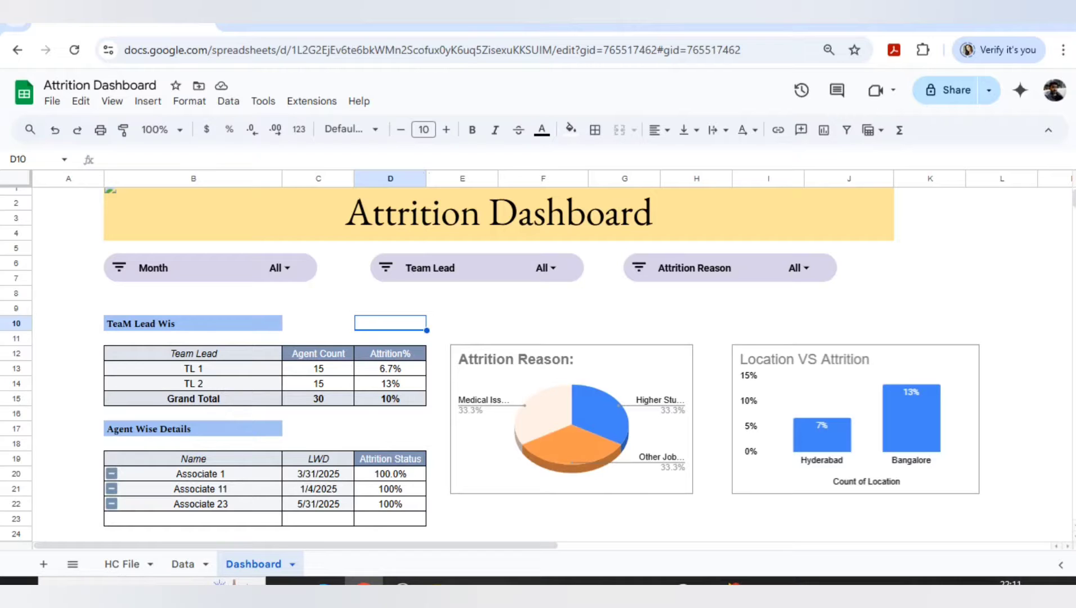
left_click(183, 564)
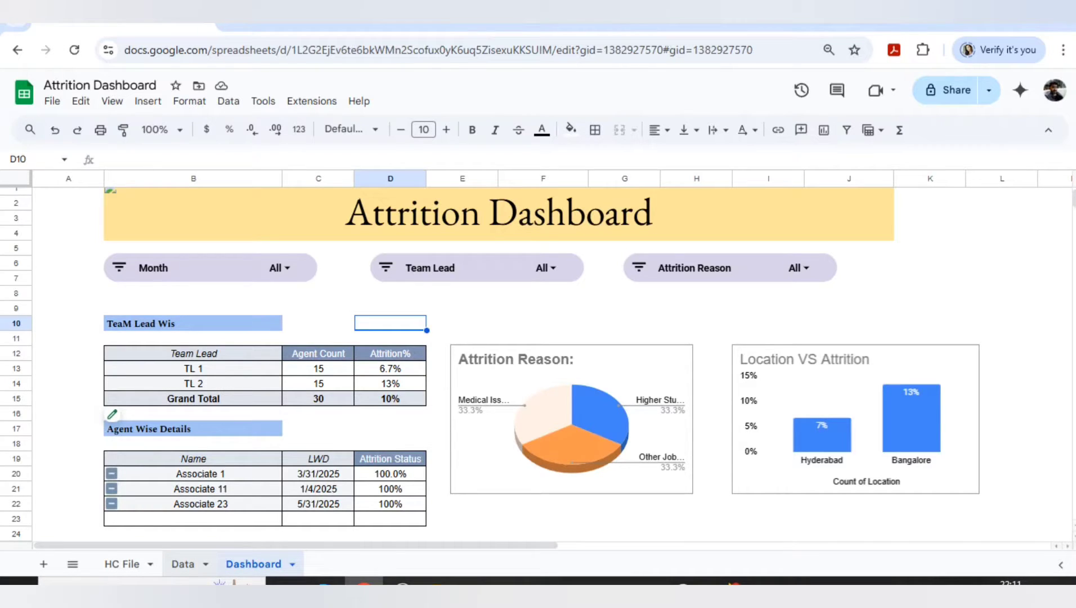
left_click(183, 564)
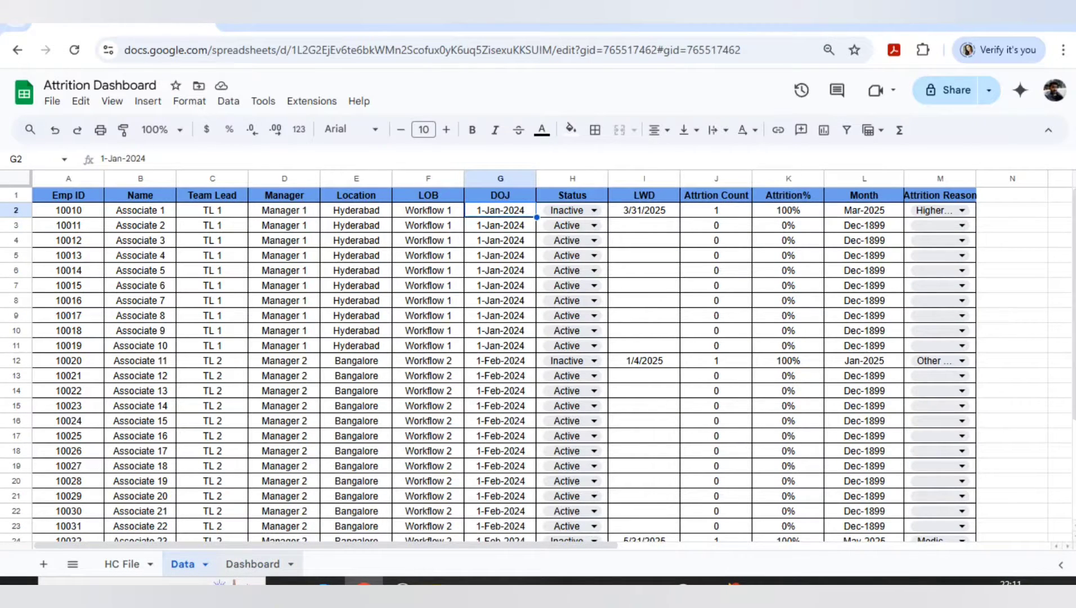
left_click(252, 564)
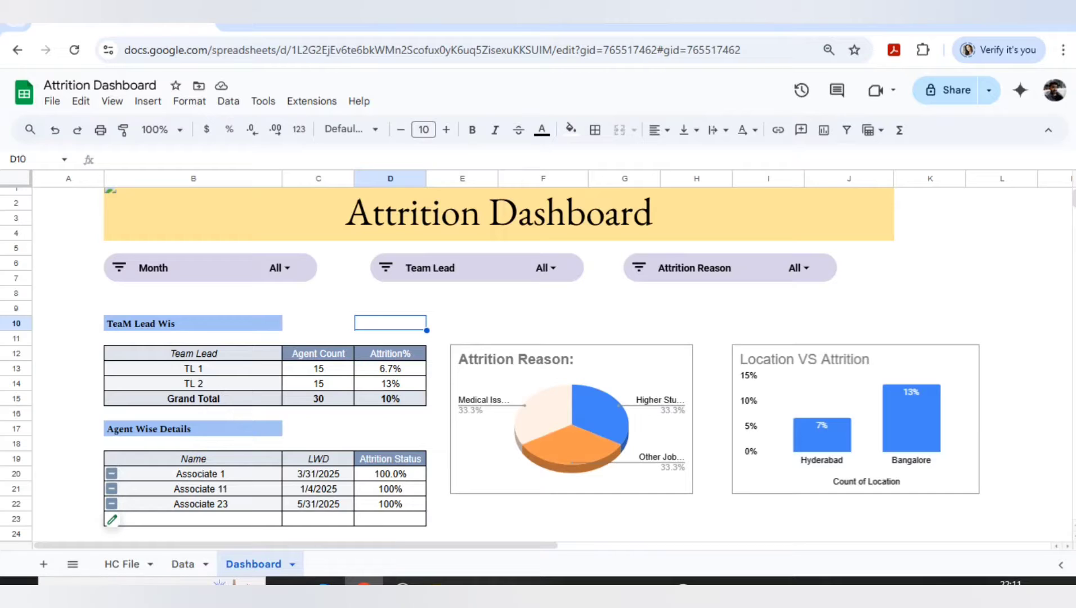
- Calculate =1/15 as a percentage in cell I9 of the Dashboard sheet, and clear the cell
left_click(769, 308)
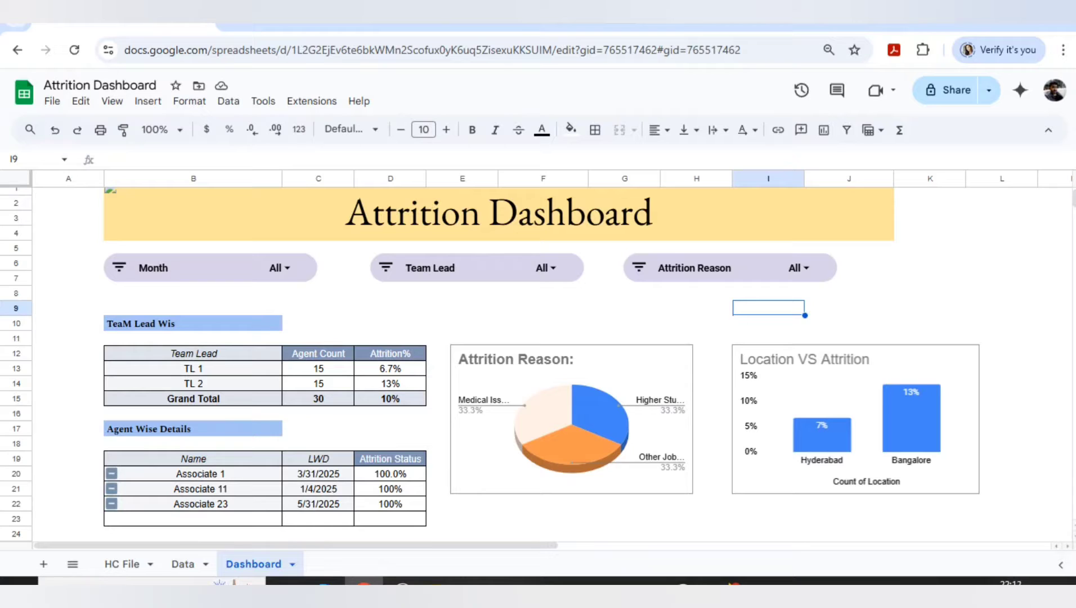
type("=1/")
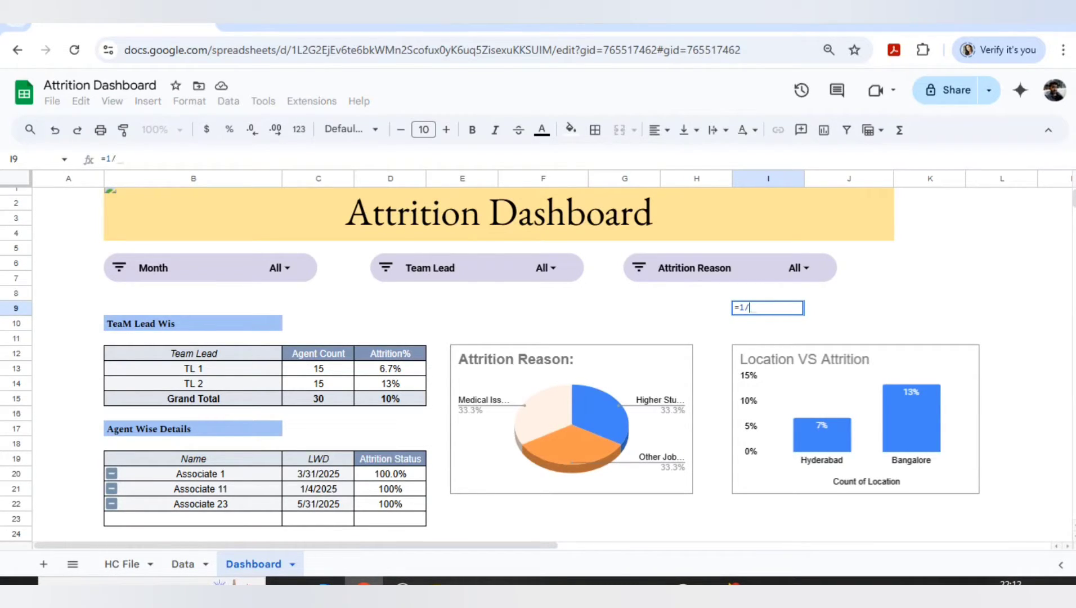
type("15")
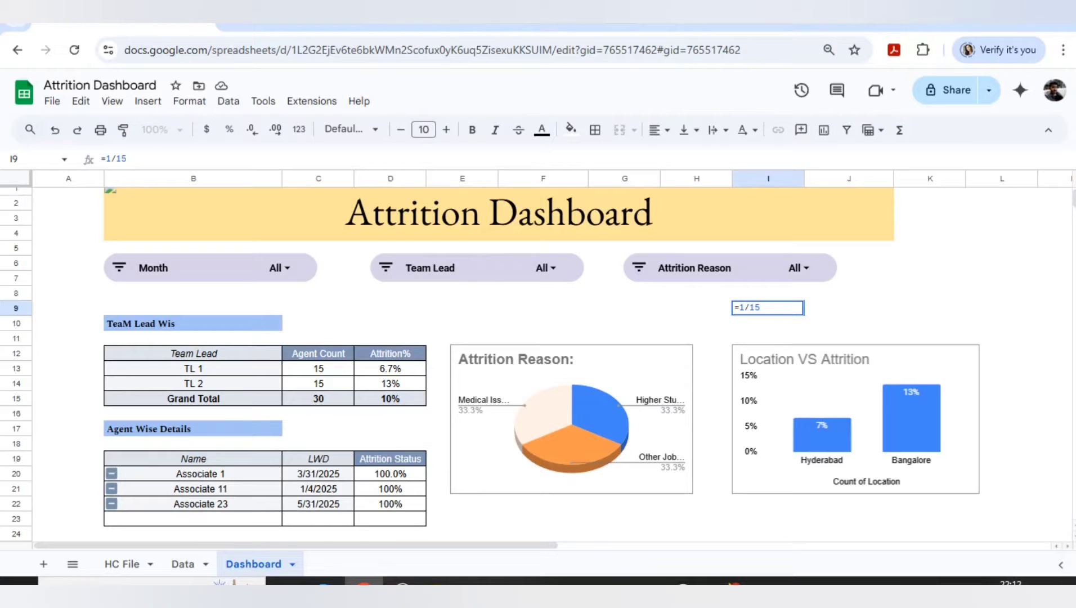
key("Return")
key("Up")
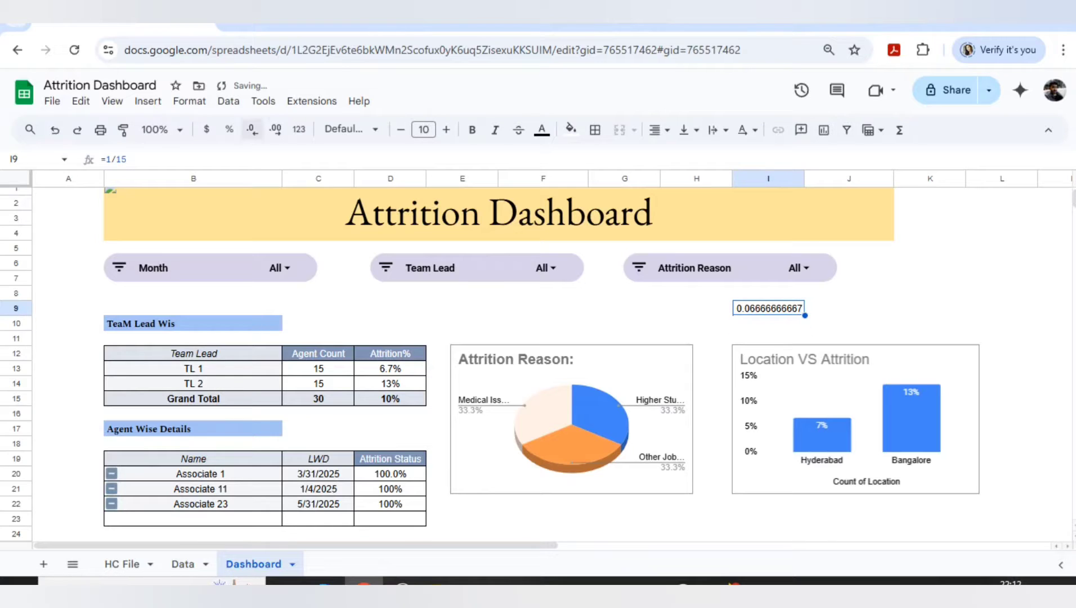
left_click(229, 129)
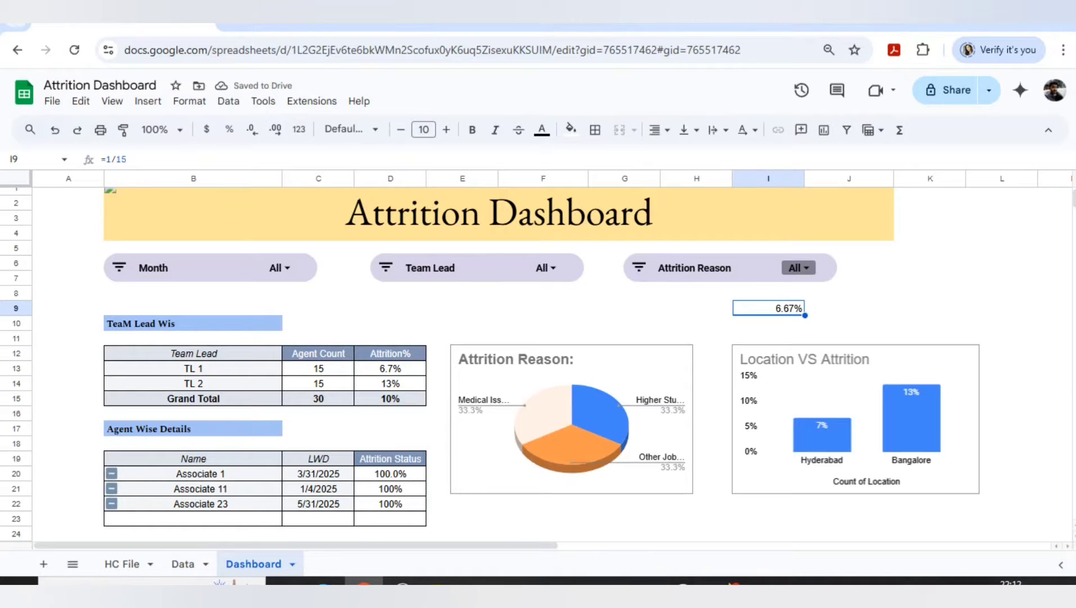
key("Delete")
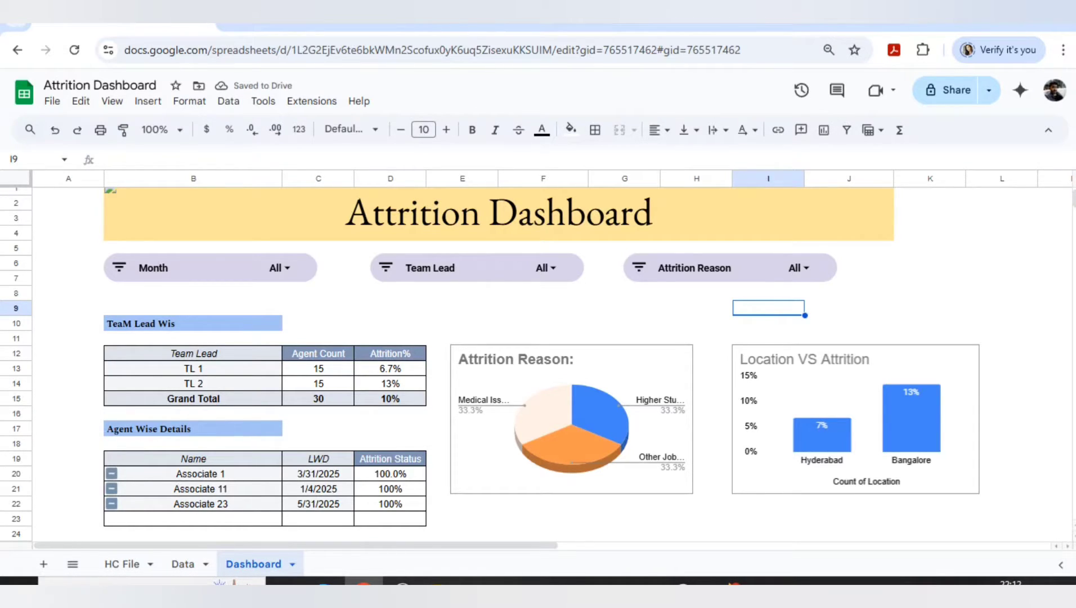
- Examine the header row A1:F1 of the HC File sheet, from Emp ID to Workflow
left_click(122, 564)
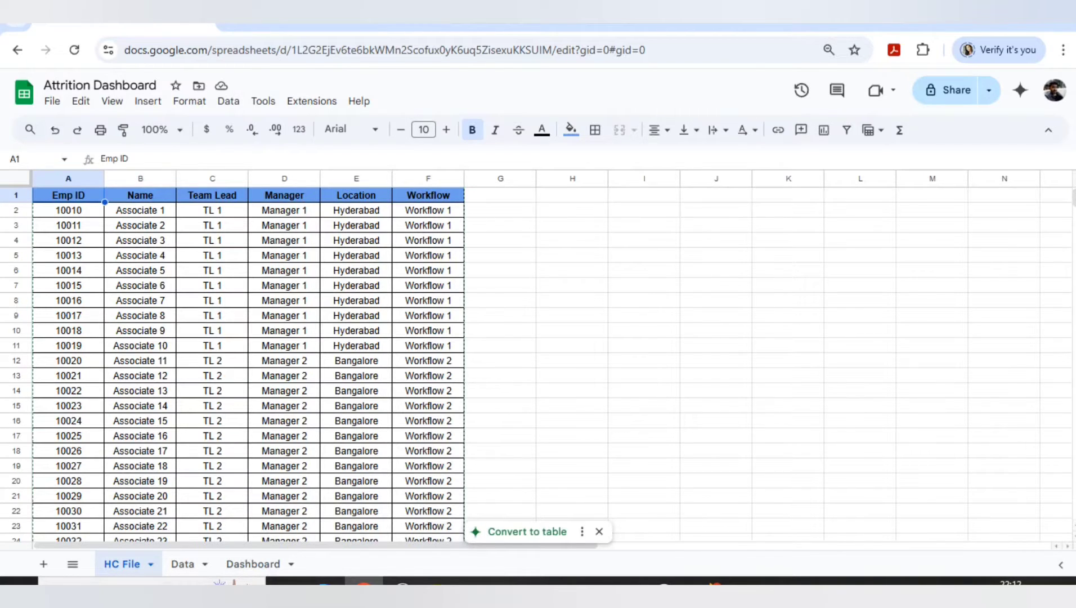
key("shift+Right")
key("shift+Right")
key("shift+Right")
key("shift+Right")
key("shift+Right")
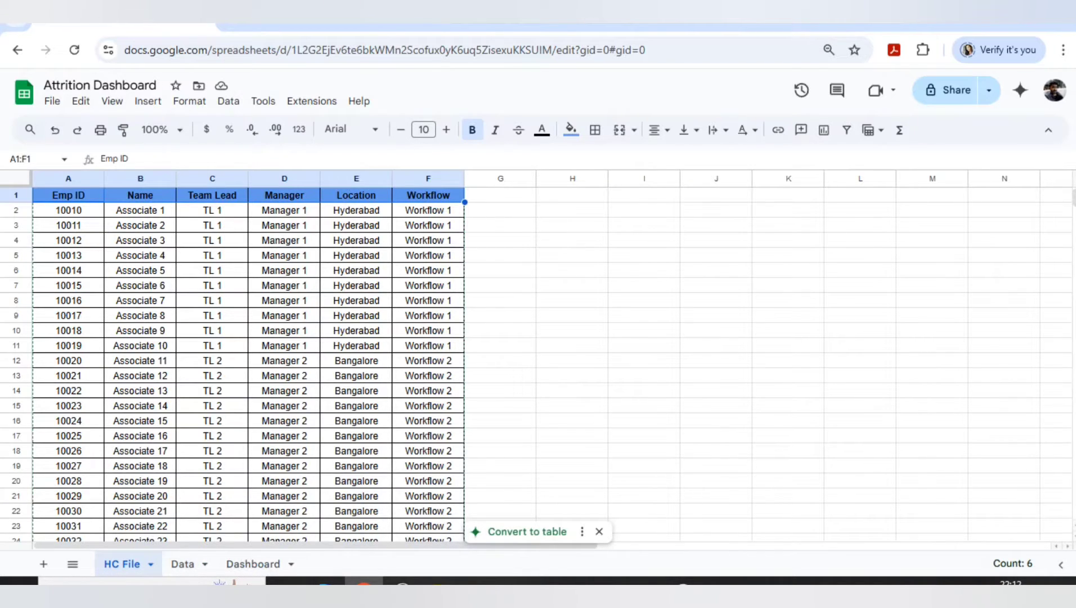
- Inspect the existing Location and Team Lead lookup formulas in the Data sheet and compare them with the HC File sheet
left_click(183, 564)
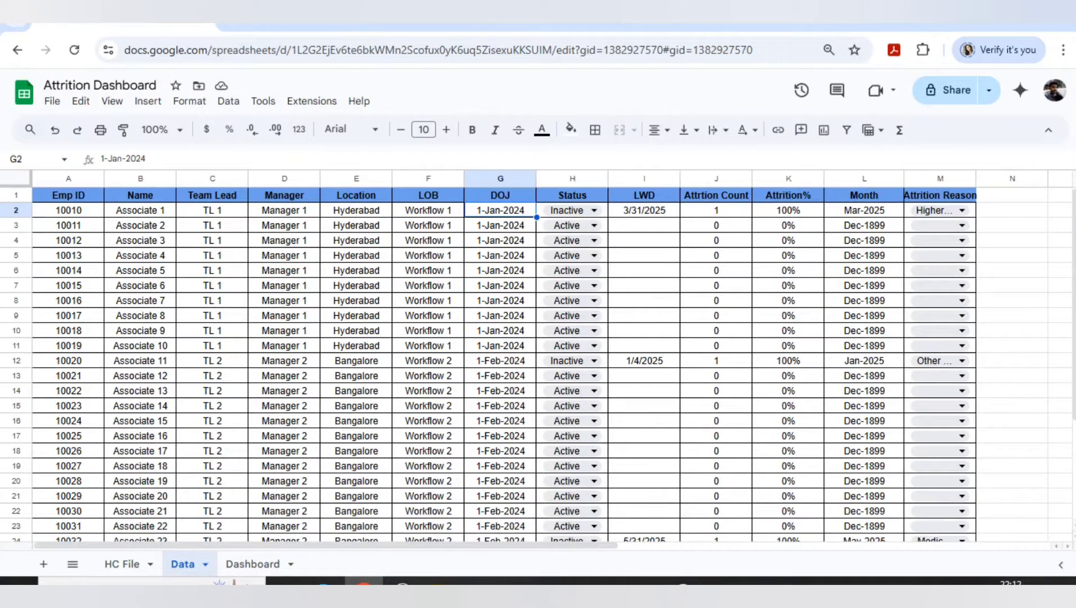
left_click(357, 256)
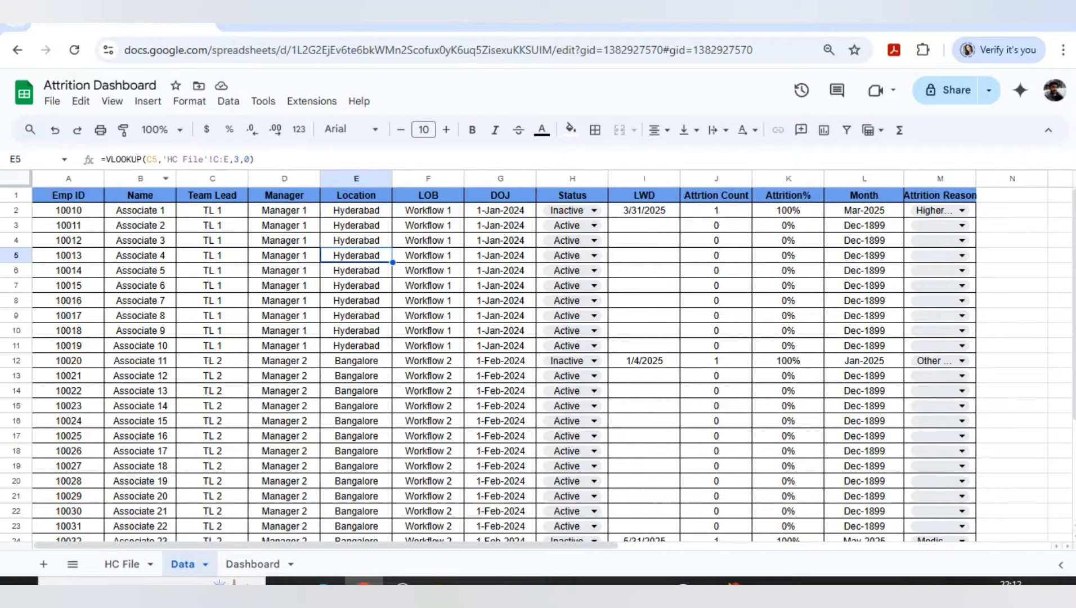
left_click(140, 226)
left_click(140, 211)
left_click(212, 210)
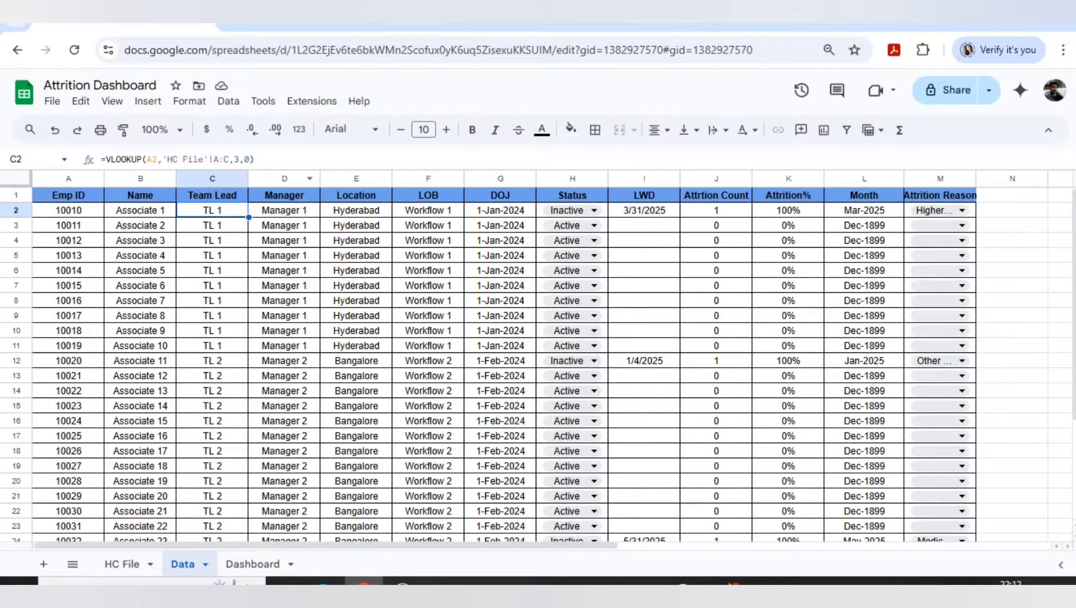
left_click(122, 564)
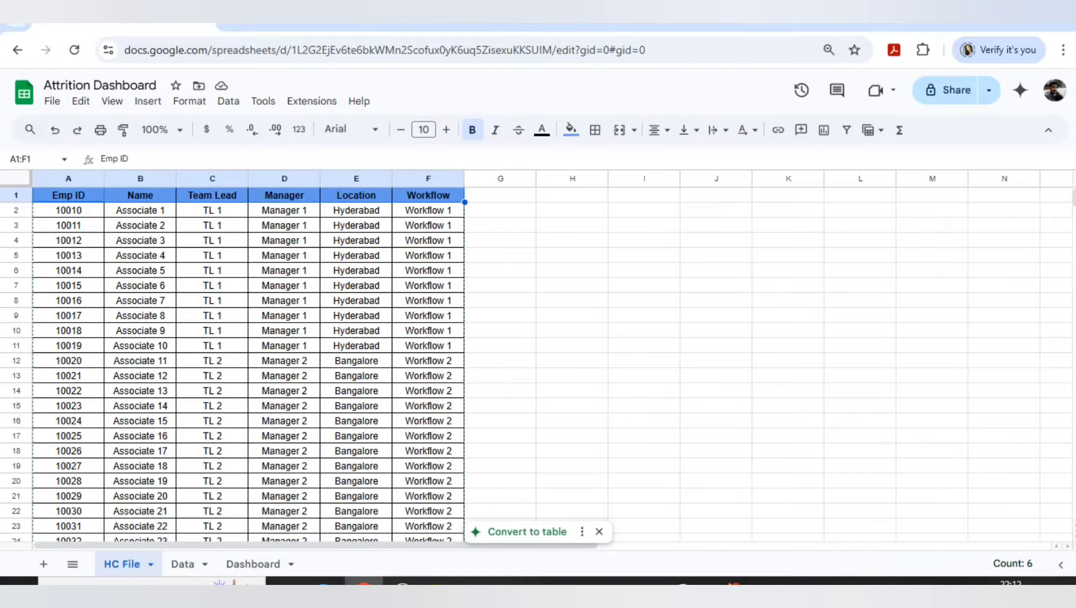
- Enter =vlookup(A2,'HC File'!A:C,3,0) in cell C2 of the Data sheet to retrieve the team lead
left_click(183, 564)
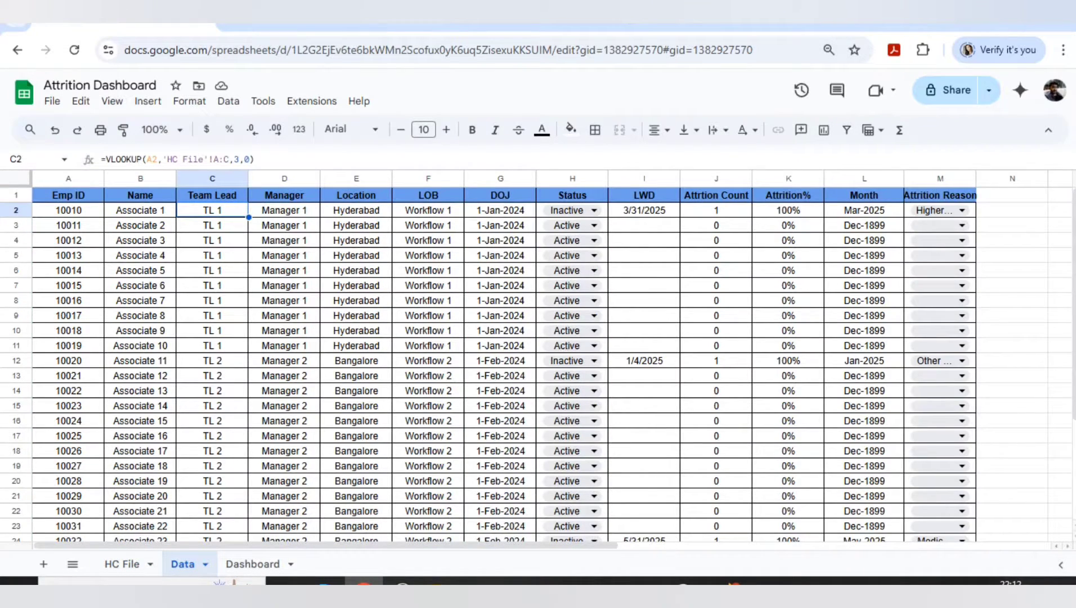
type("=")
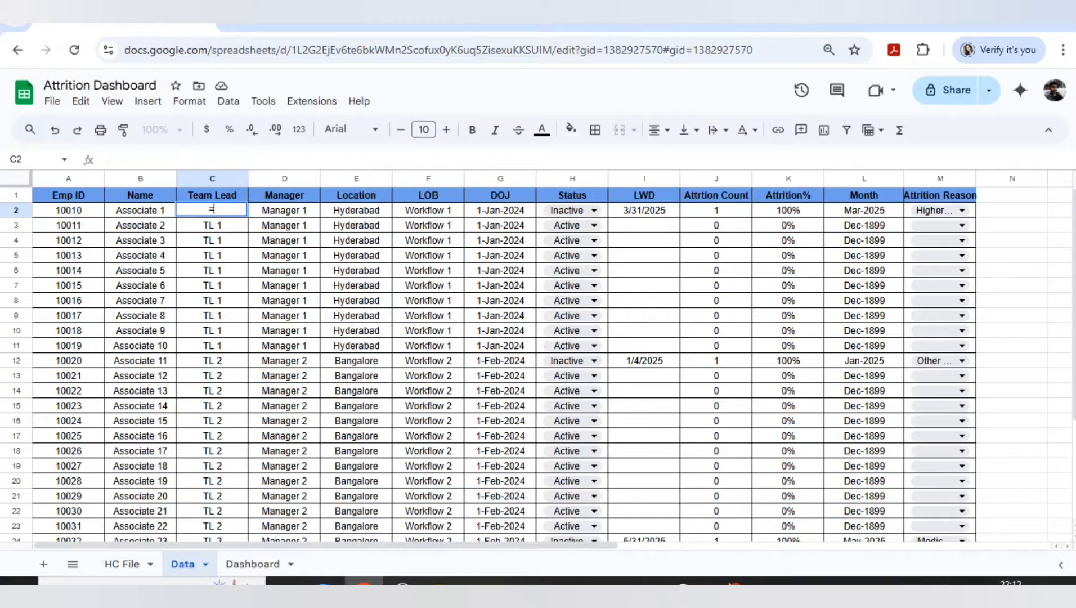
type("vlook")
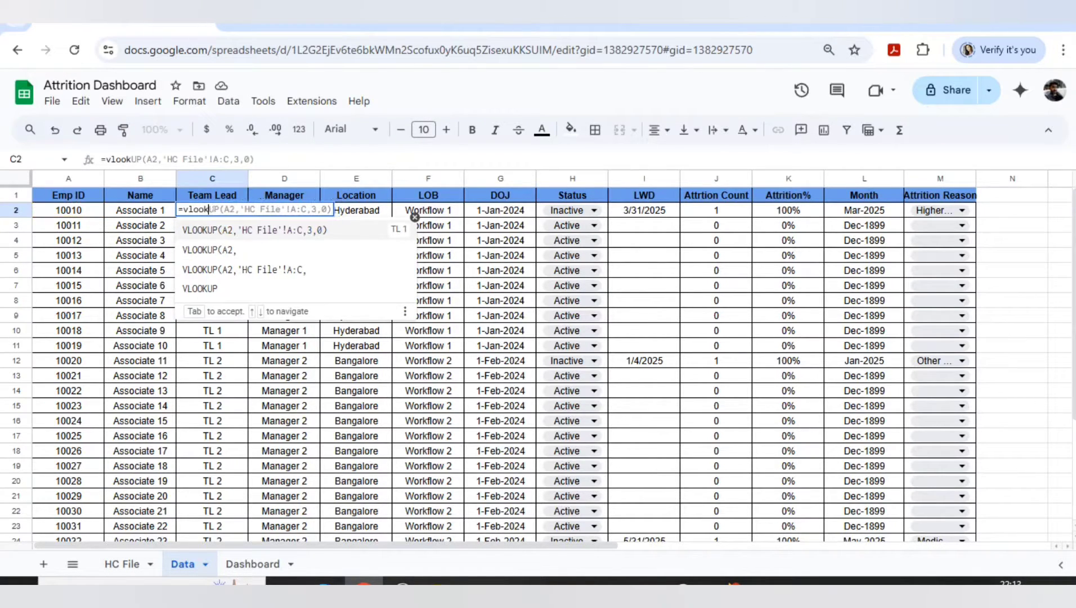
type("up")
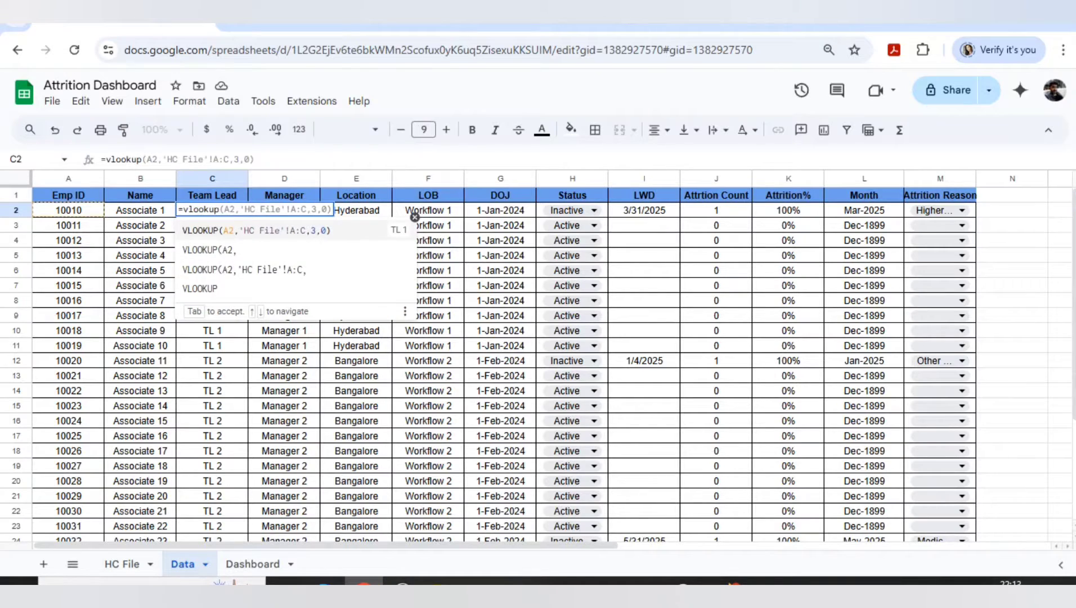
type("(")
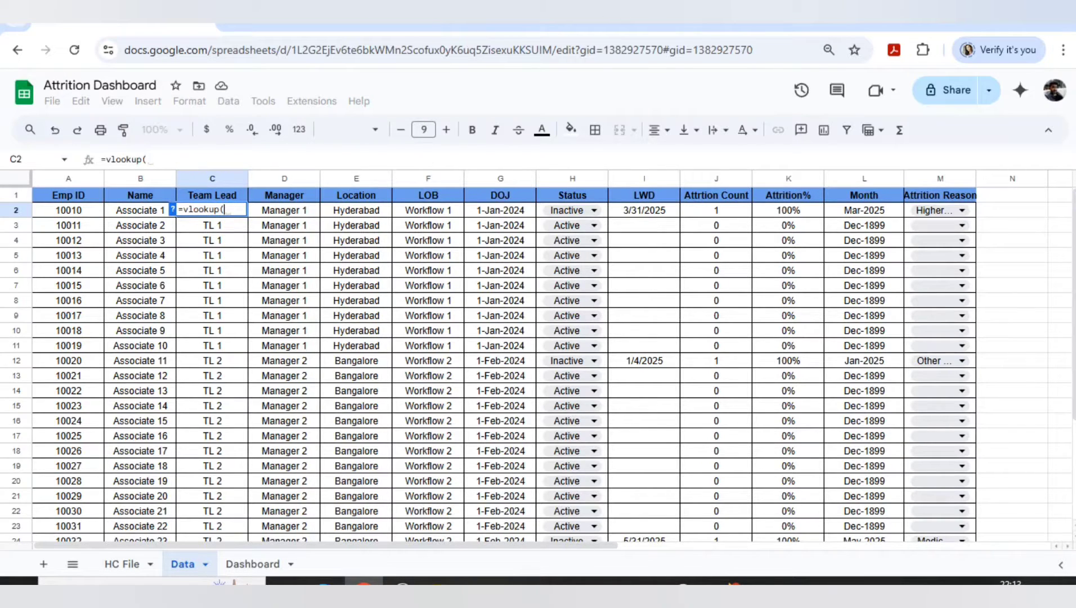
key("Left")
key("Left")
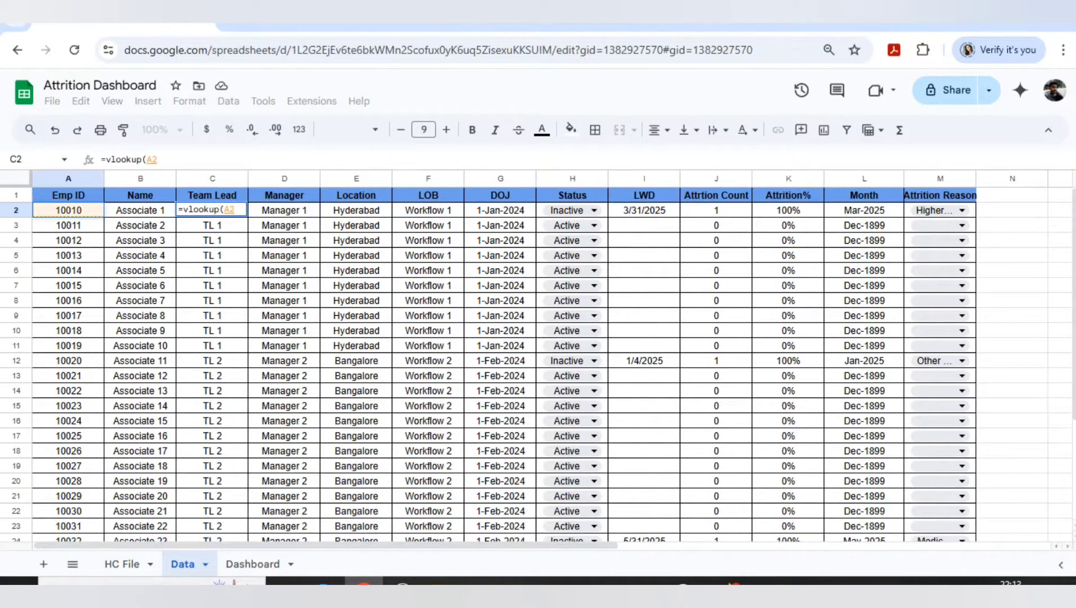
type(",")
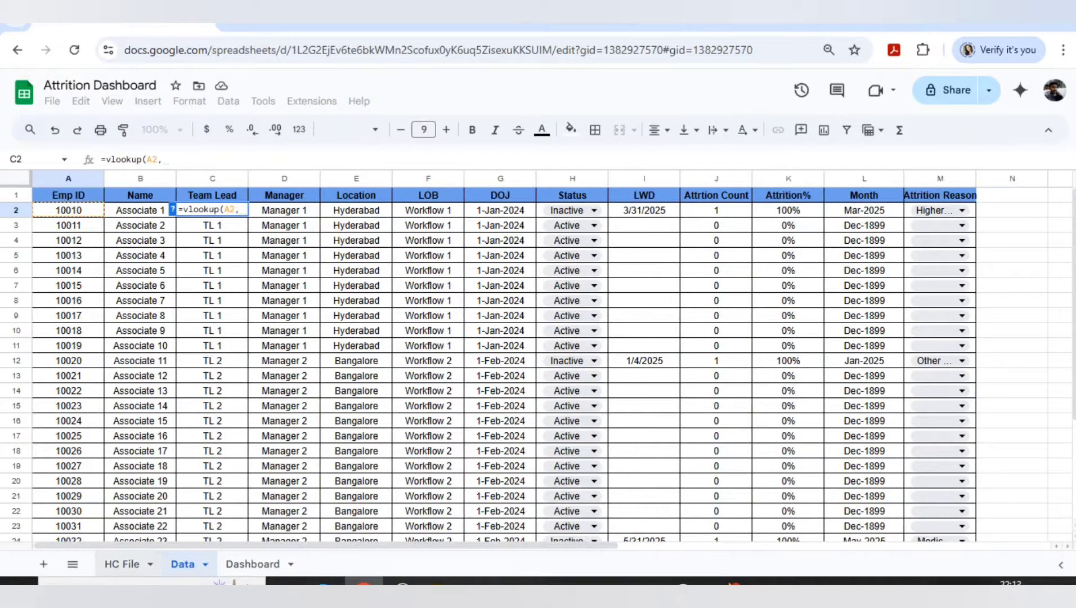
left_click(121, 563)
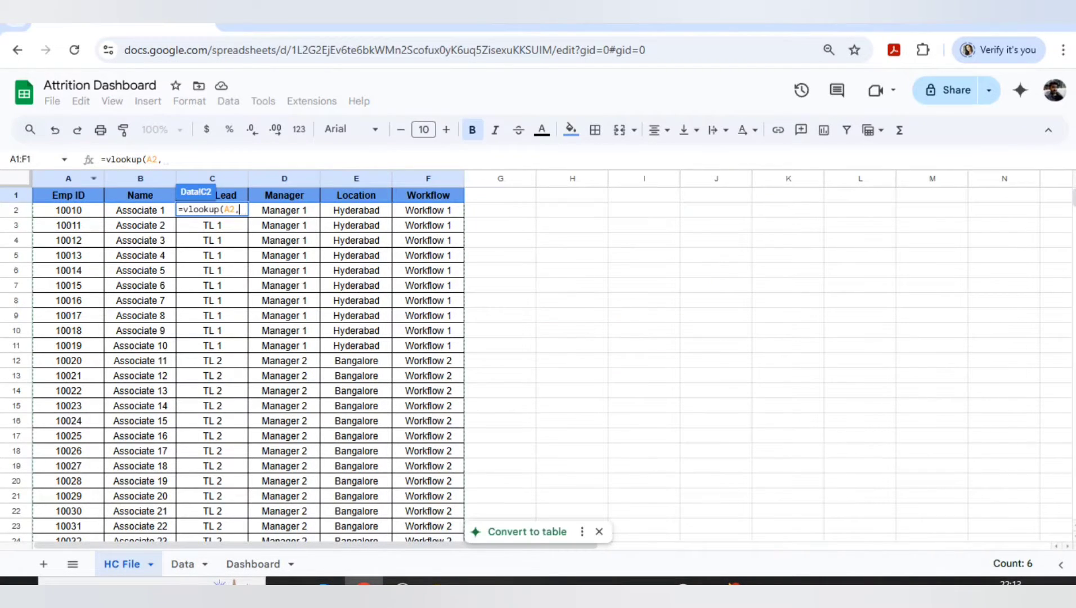
left_click(68, 179)
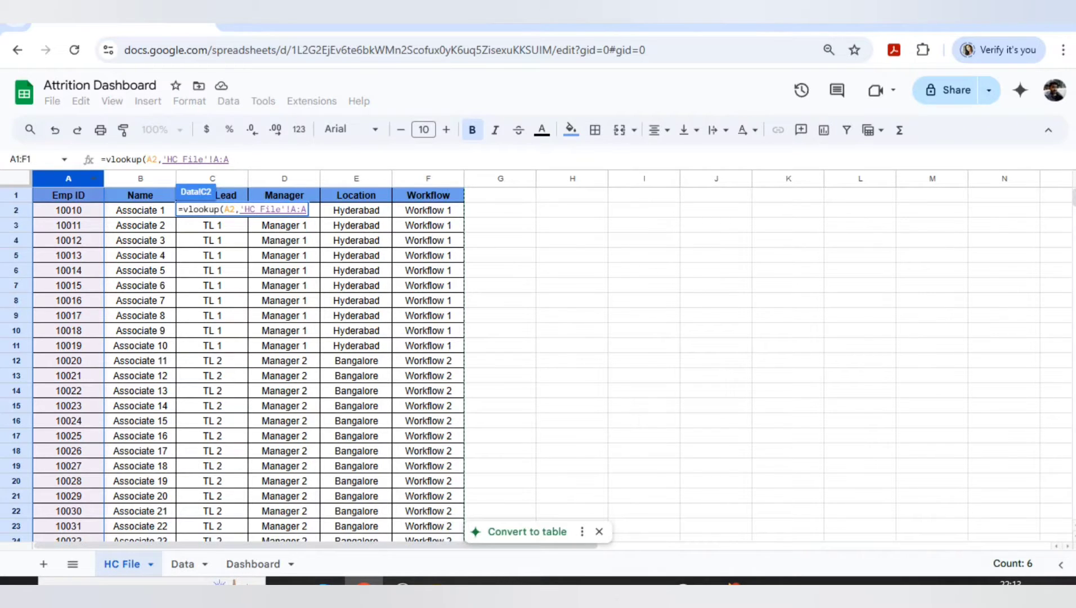
key("shift+Right")
key("shift+Right")
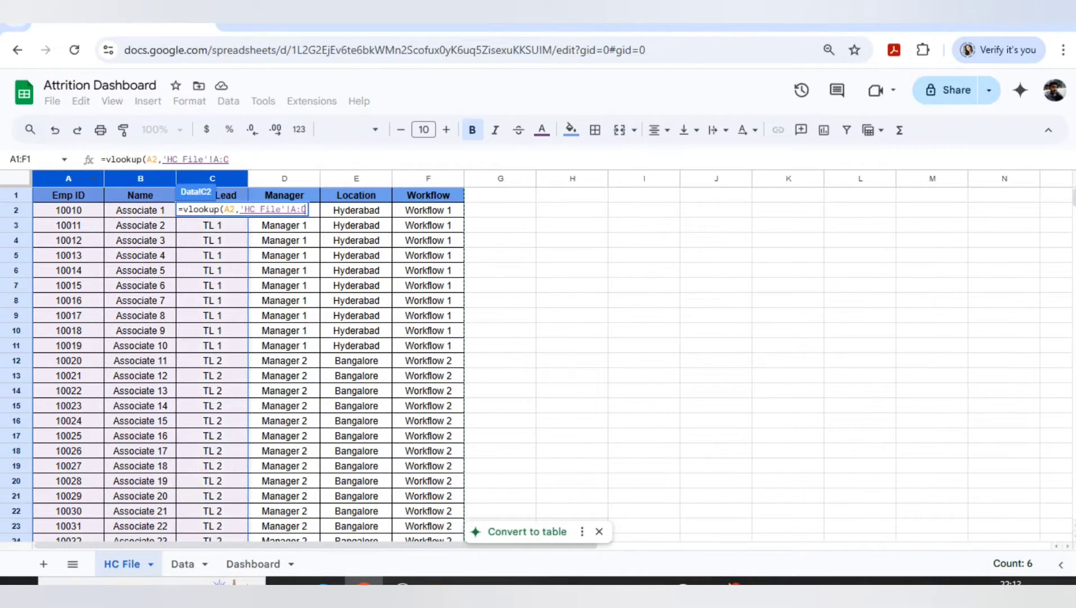
type(",3")
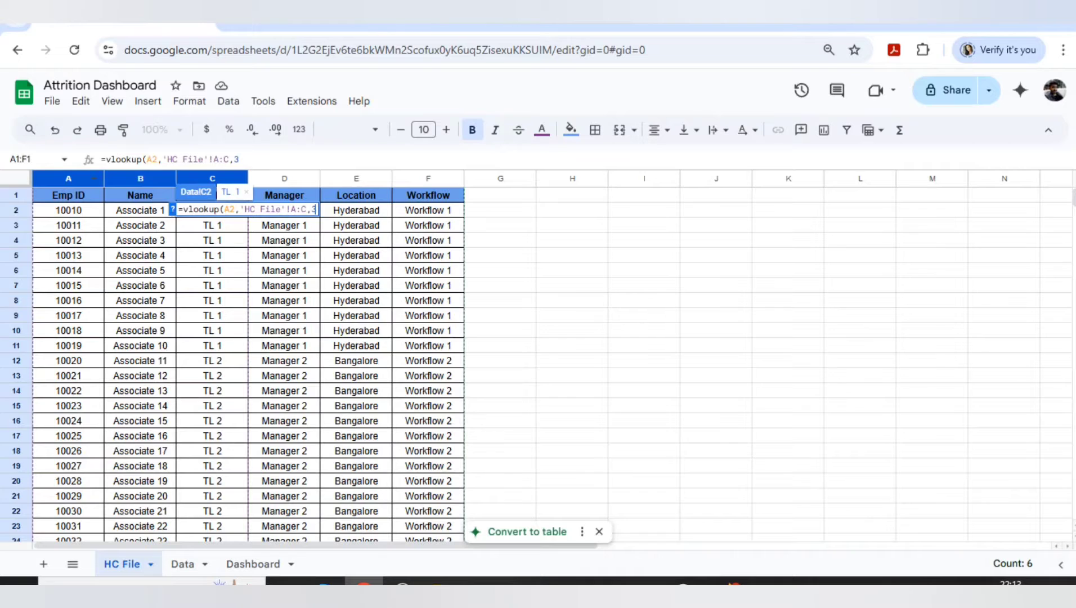
type("0")
key("BackSpace")
type(",0)")
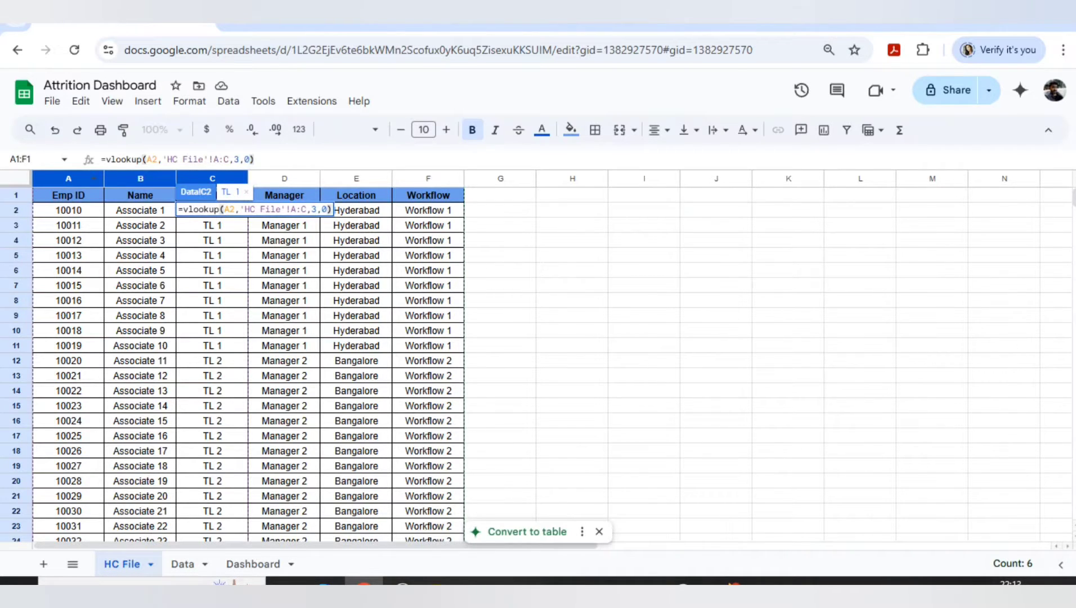
key("Return")
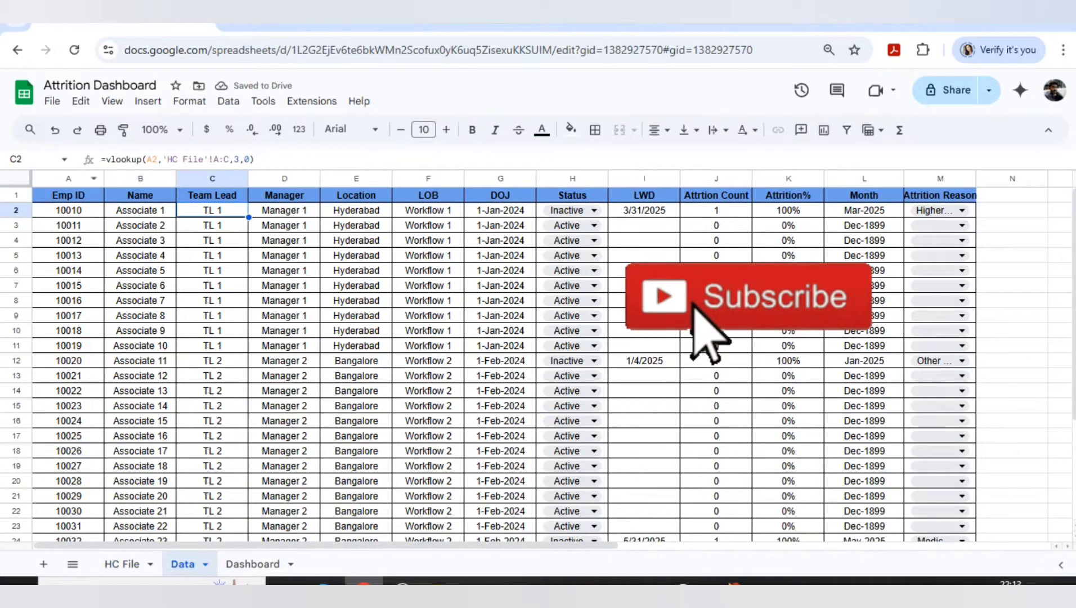
- Copy the Team Lead lookup formula from C2 into the Manager, Location and LOB cells D2:F2
key("ctrl+c")
left_click(284, 211)
key("shift+Right")
key("shift+Right")
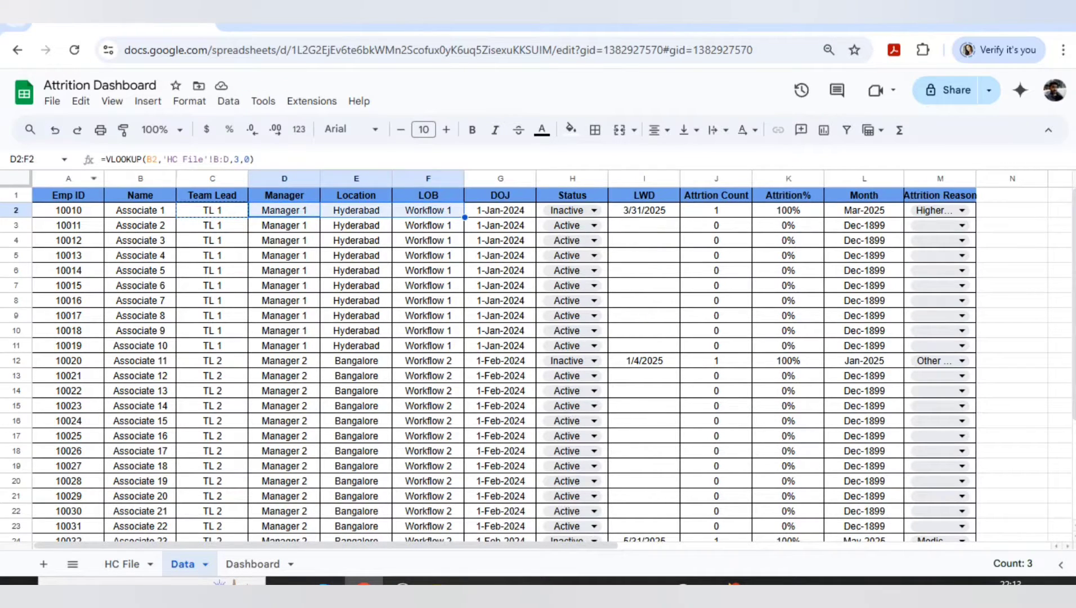
key("ctrl+v")
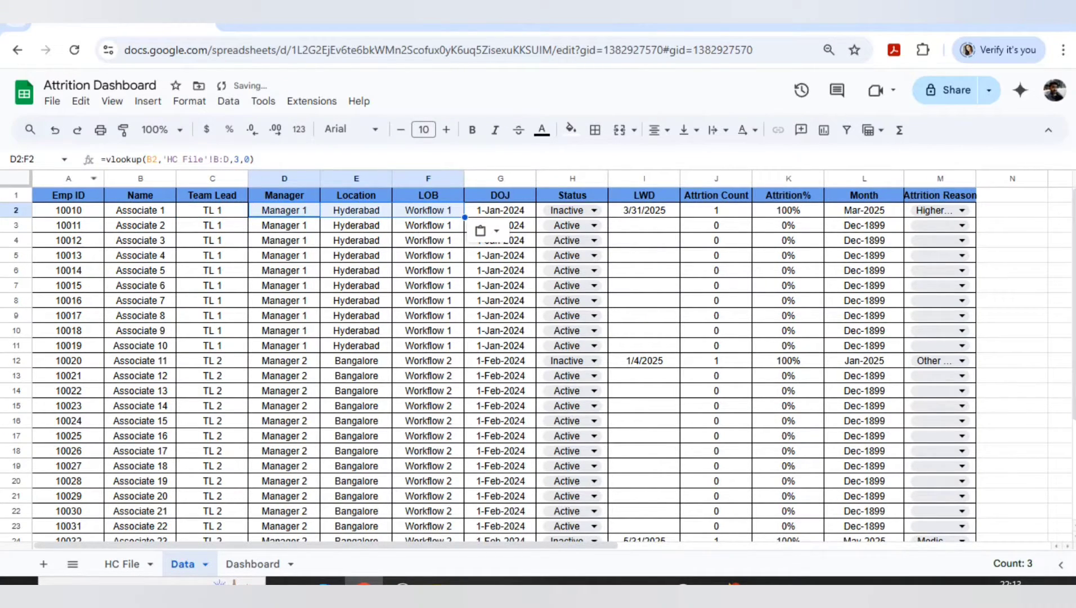
- Check the copied lookup formulas in row 2 and look through the employee rows down to the end of the Data sheet
key("shift+Left")
key("shift+Left")
key("Left")
key("Left")
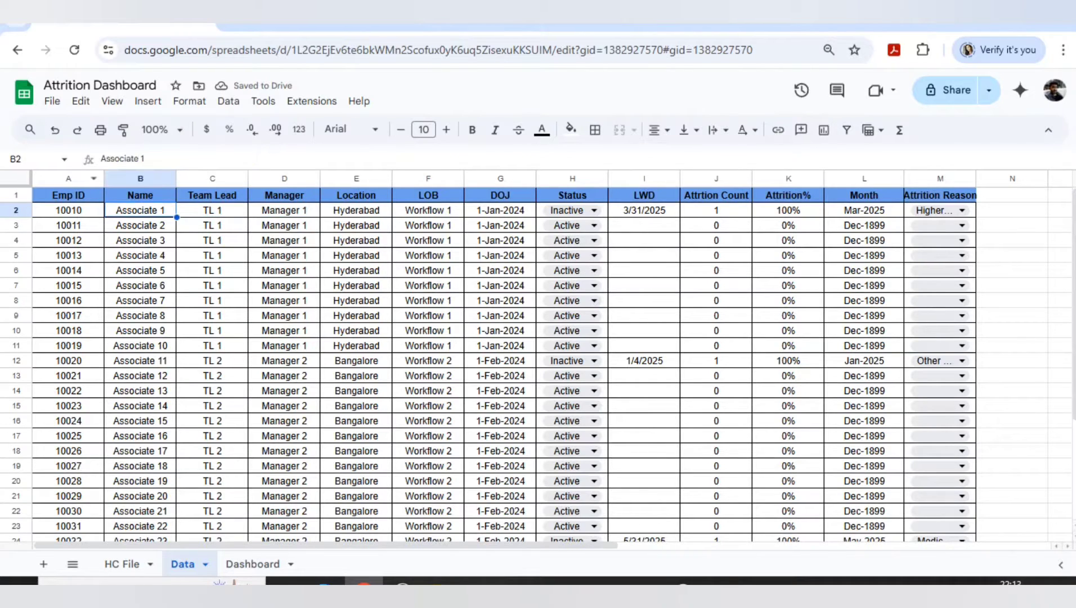
key("Right")
key("Right")
key("Right")
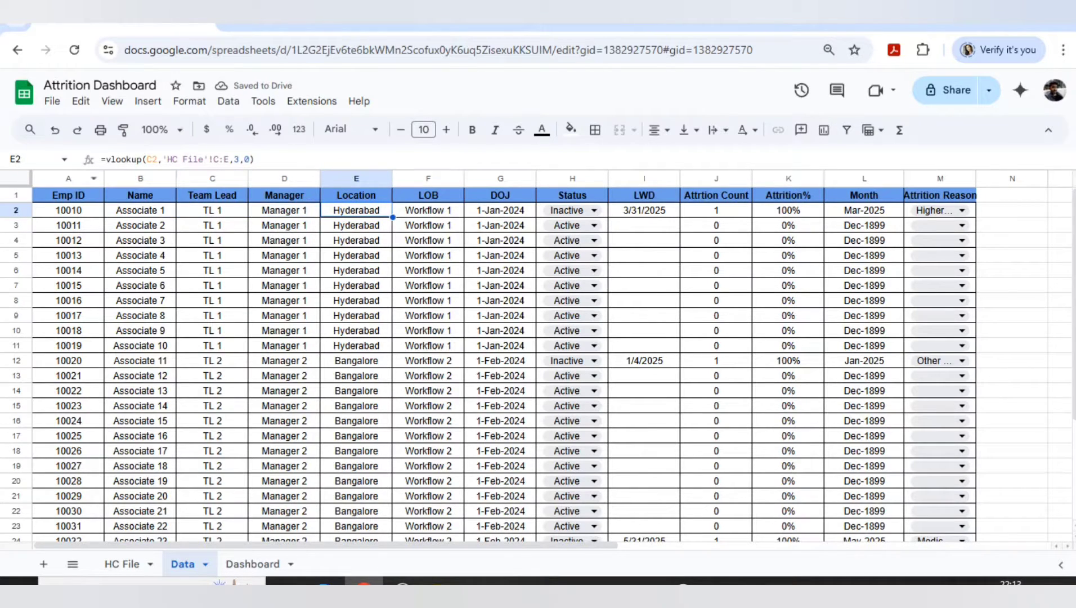
key("Left")
scroll(538, 349, "down", 4)
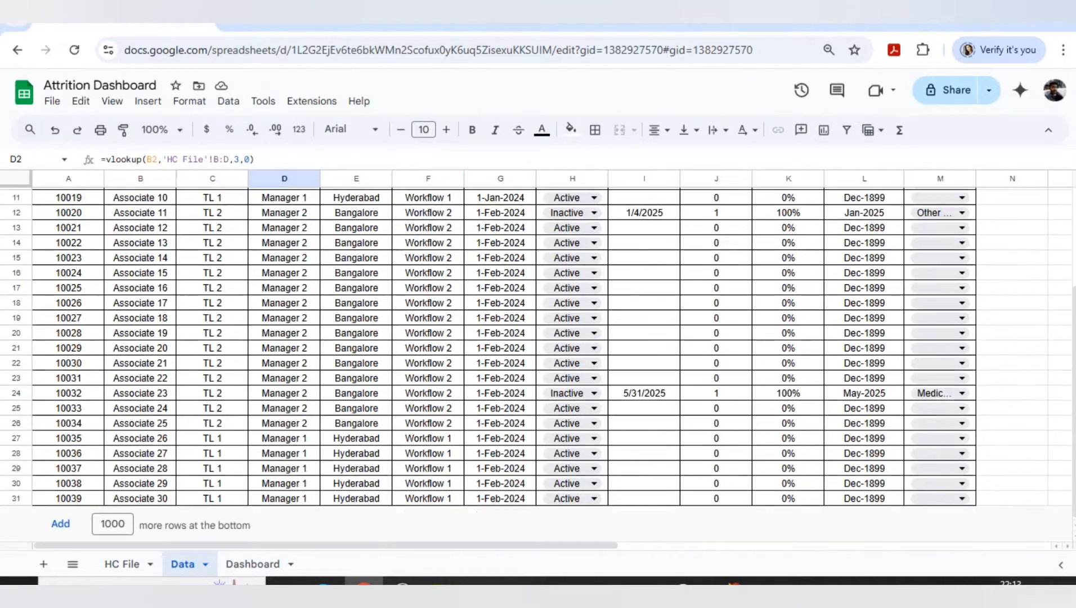
scroll(539, 349, "up", 4)
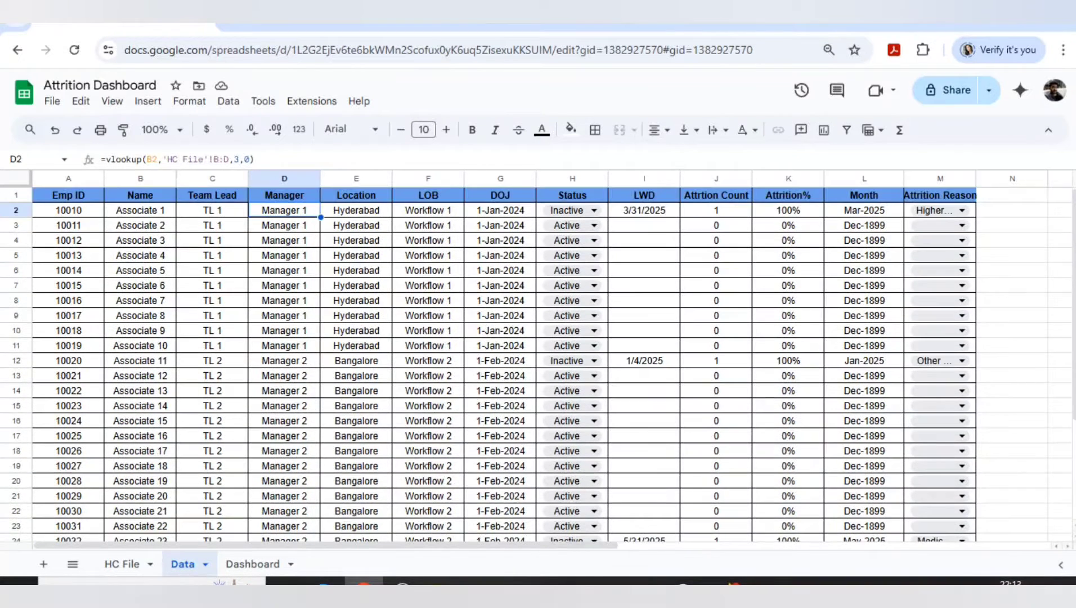
key("Down")
key("Down")
key("Up")
key("Up")
key("Up")
key("Left")
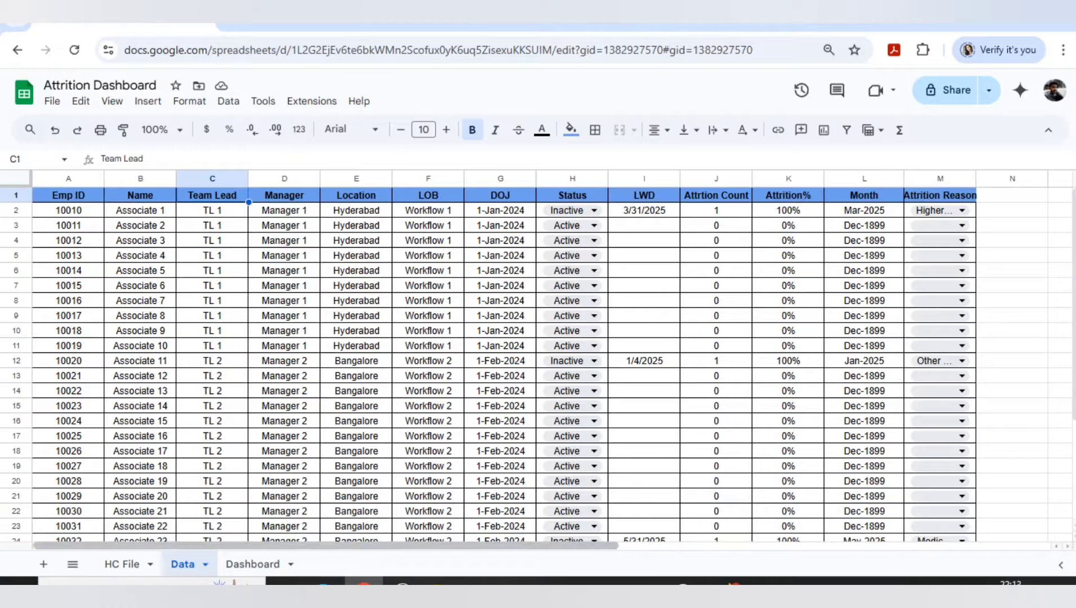
- Change Associate 1's team lead in cell C2 of the HC File sheet to TL3 and check the lookup in C2 of the Data sheet
left_click(122, 564)
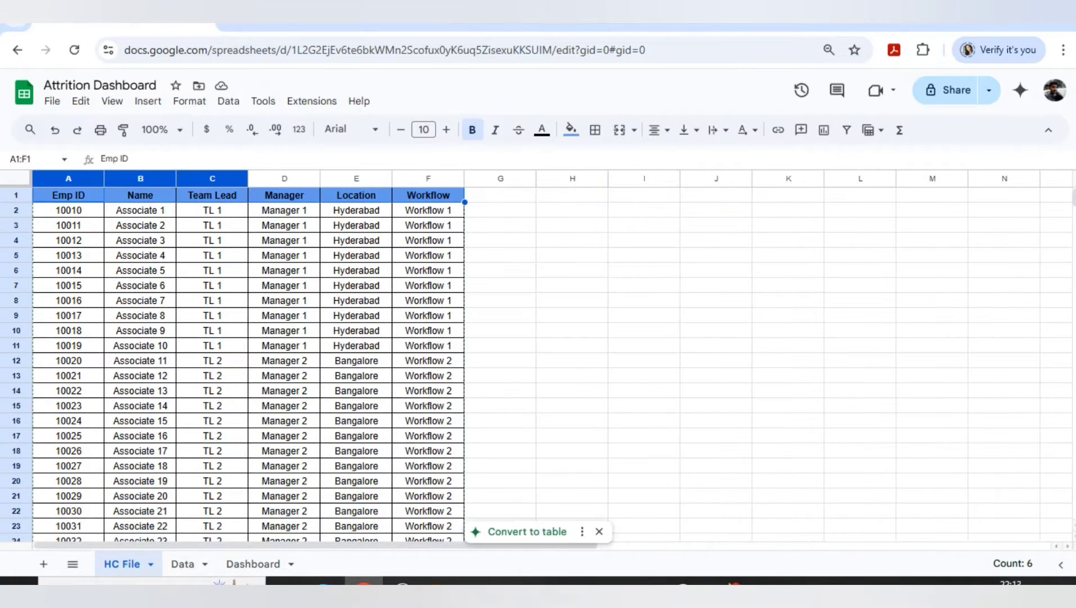
left_click_drag(212, 211, 141, 211)
type("TL3")
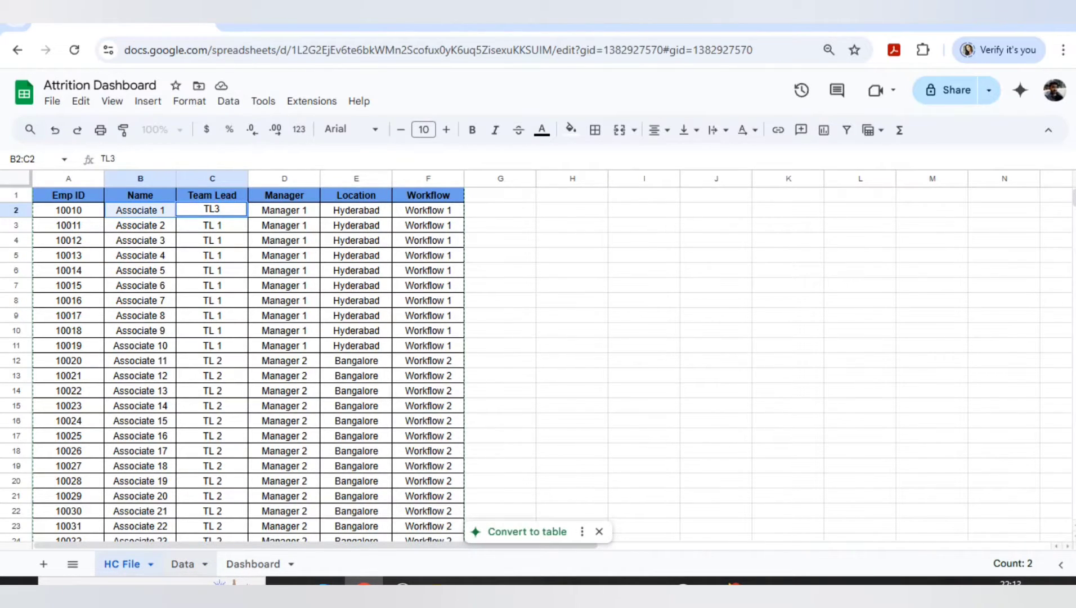
left_click(183, 564)
left_click(212, 210)
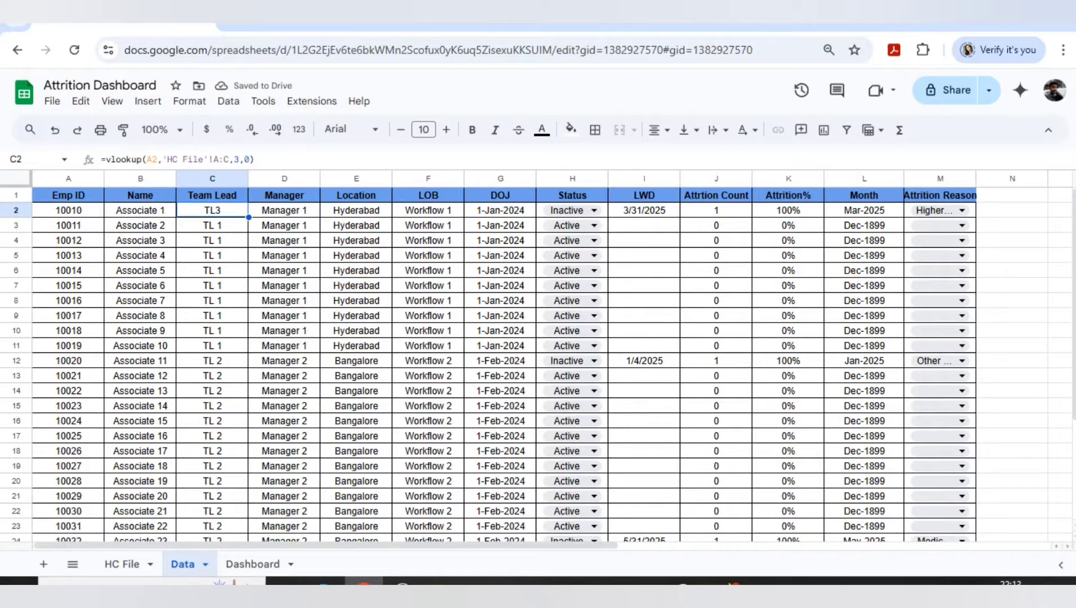
- Undo the TL3 entry in cell C2 of the HC File sheet
left_click(122, 564)
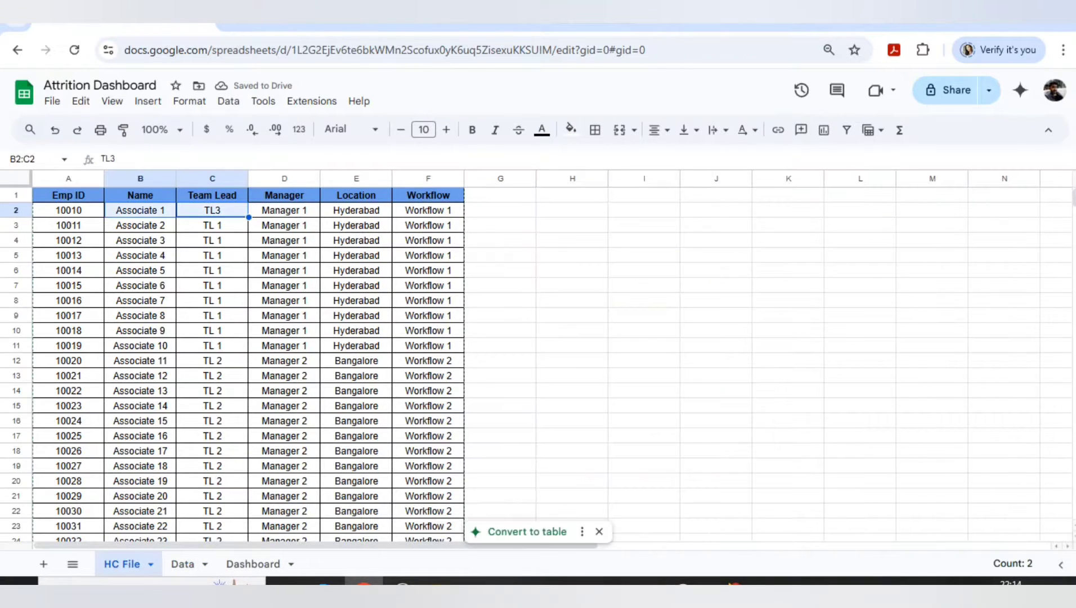
key("ctrl+z")
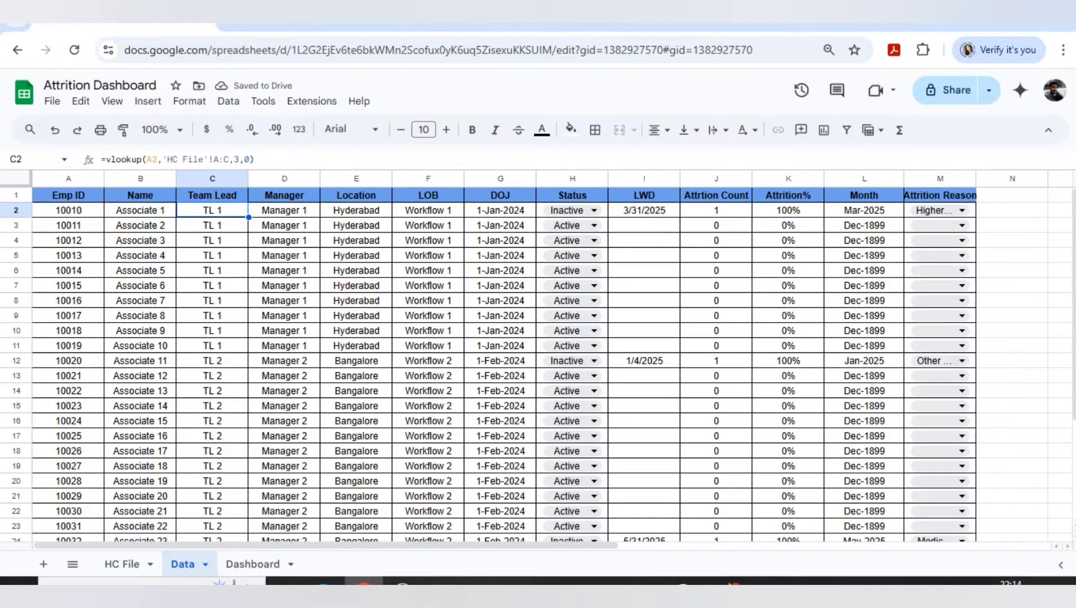
- Inspect the row 2 contents and formulas of the Data sheet from LOB and DOJ through LWD, Attrition Count, Attrition% and Month
left_click(428, 211)
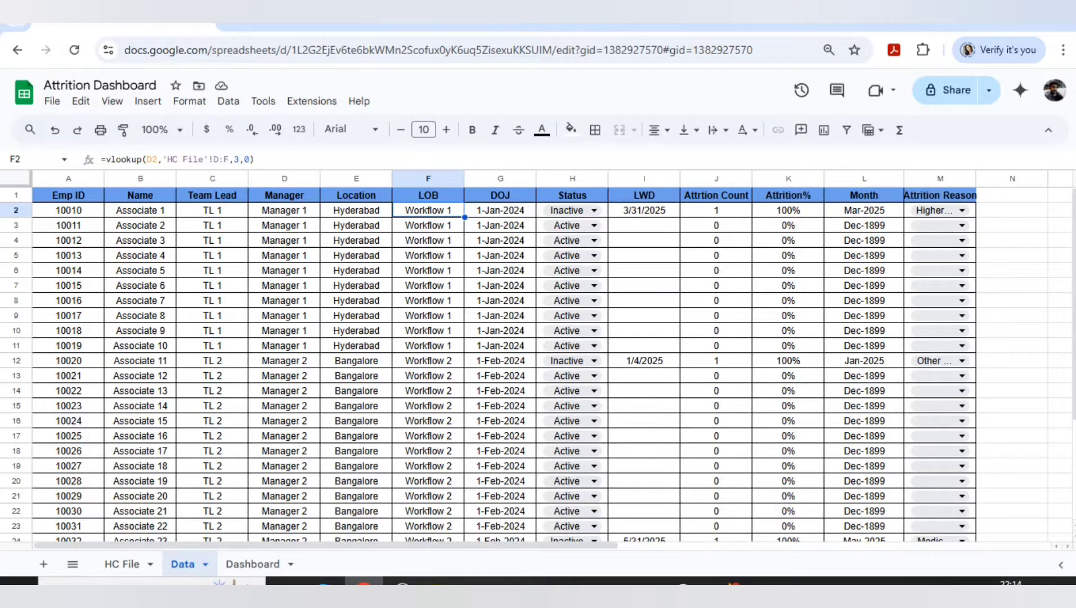
left_click(500, 211)
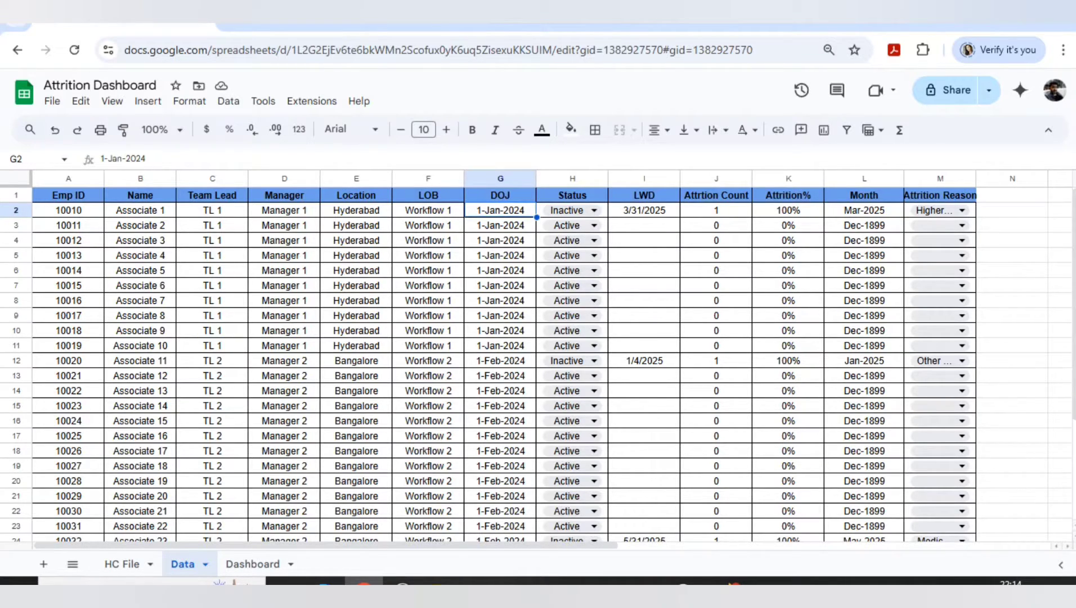
left_click(572, 211)
key("Right")
key("Right")
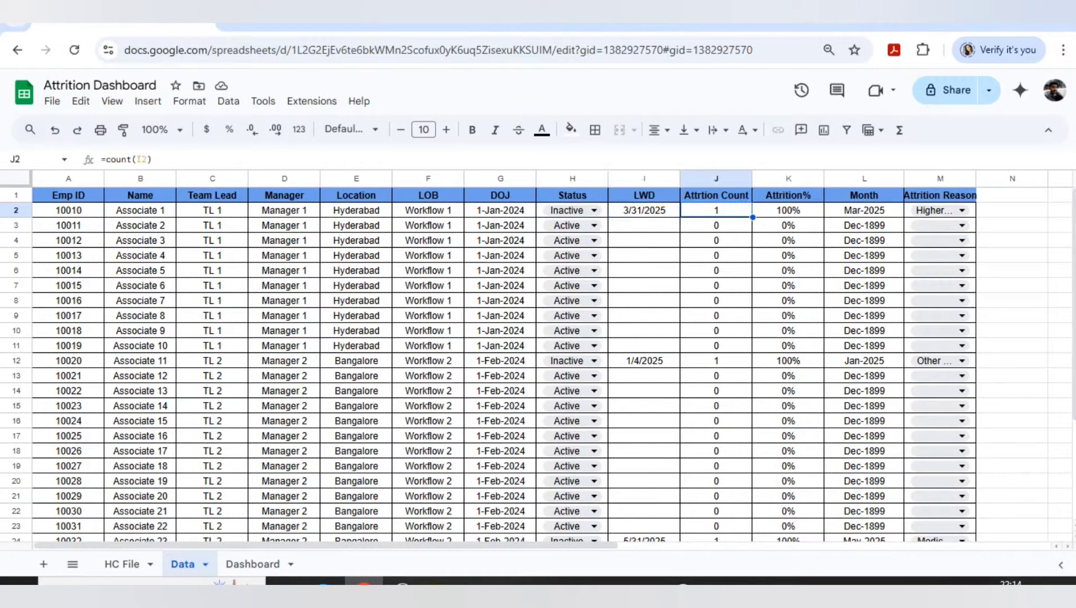
key("Up")
key("shift+Right")
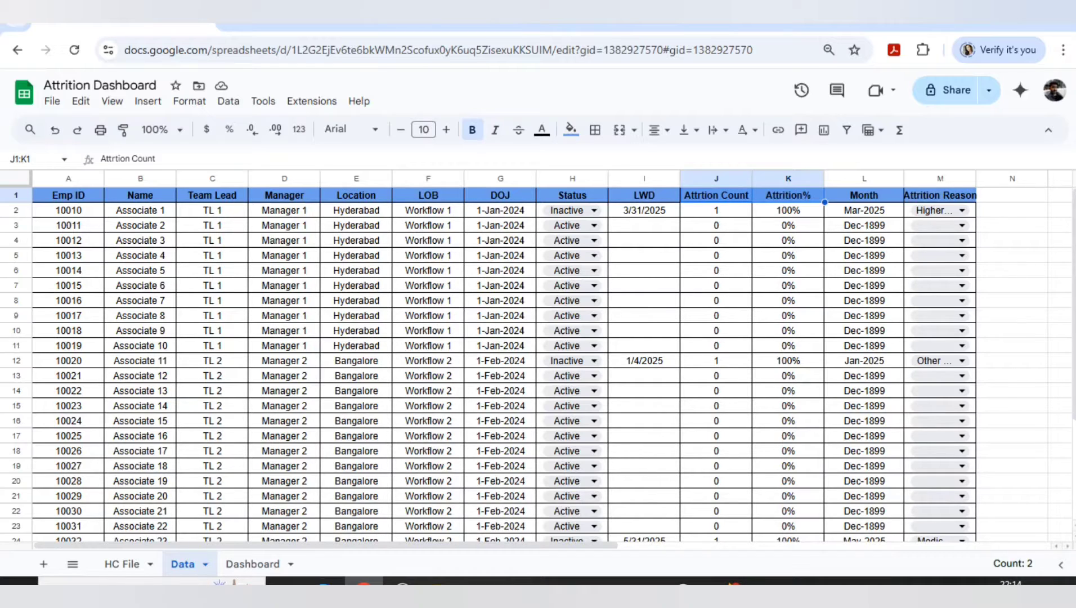
key("Right")
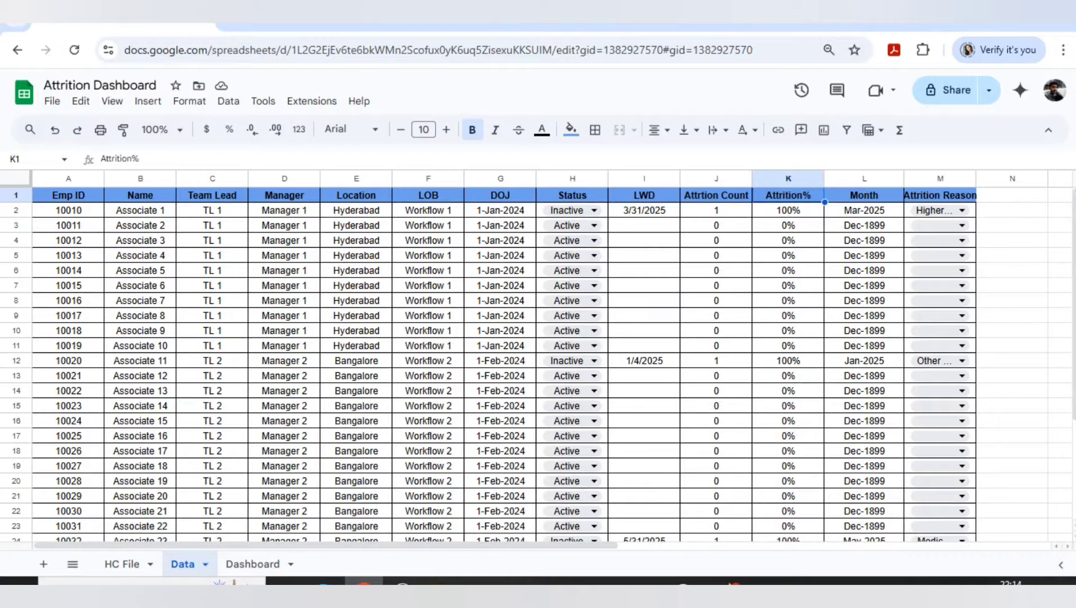
key("Down")
key("Right")
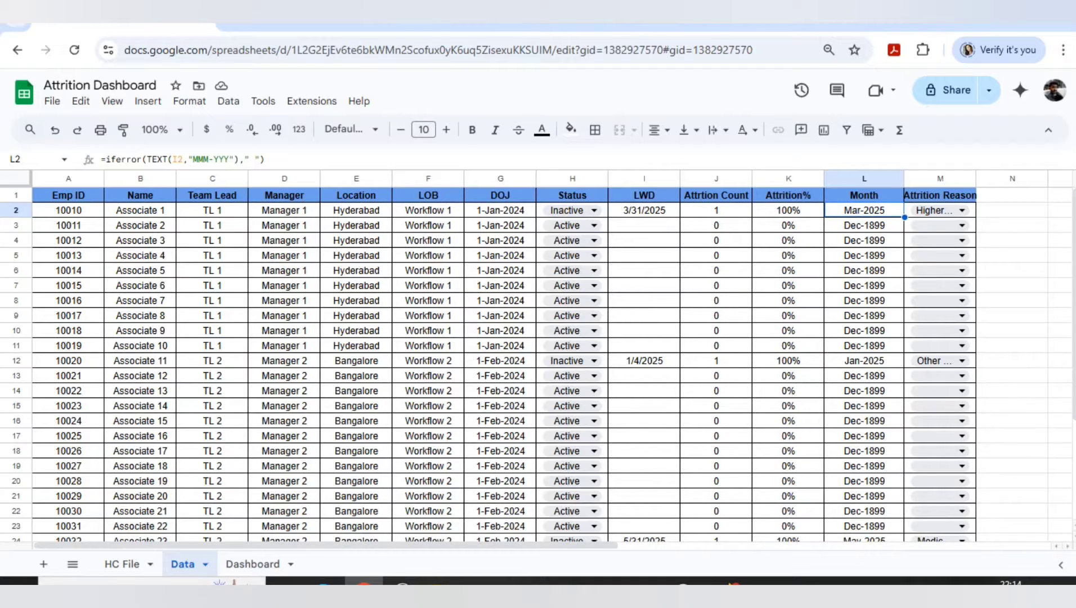
left_click(500, 210)
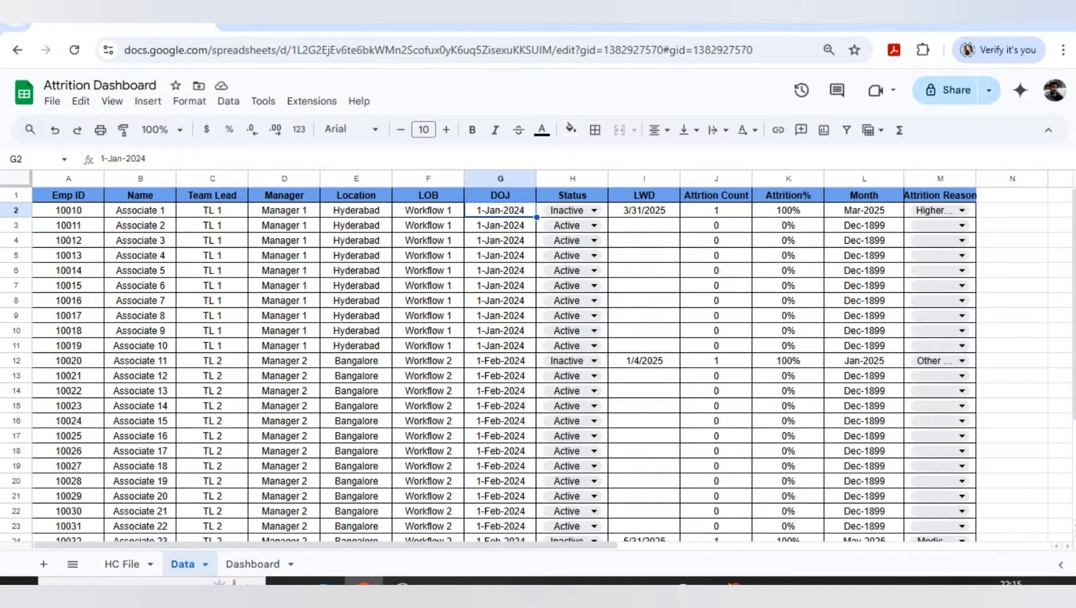
scroll(534, 366, "down", 5)
scroll(535, 366, "up", 5)
left_click(644, 210)
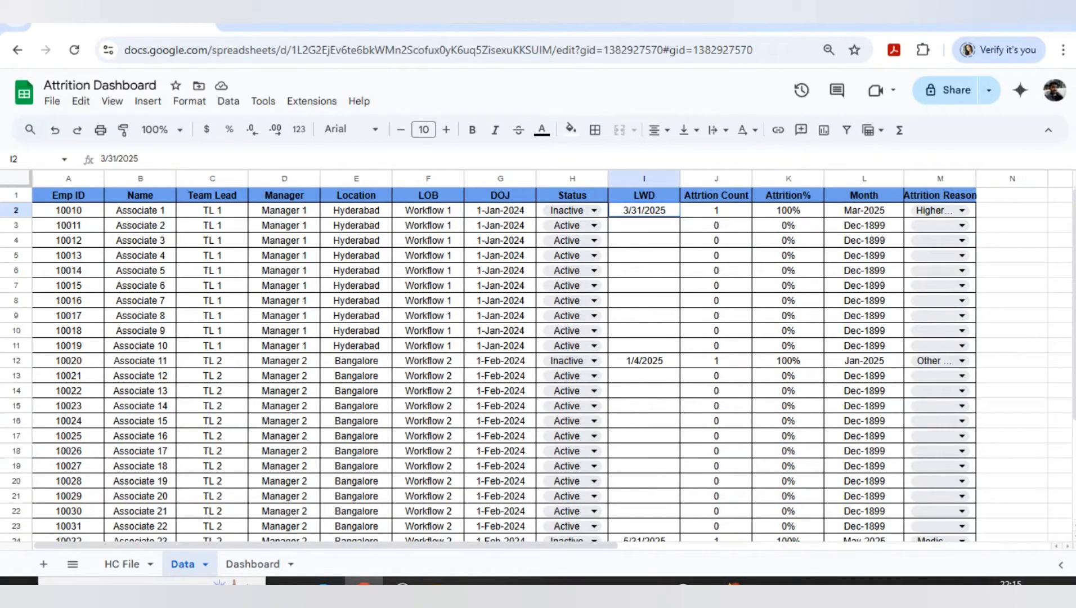
- Examine the data validation rule behind the Status dropdown in cell H2 and leave it without changes
left_click(594, 211)
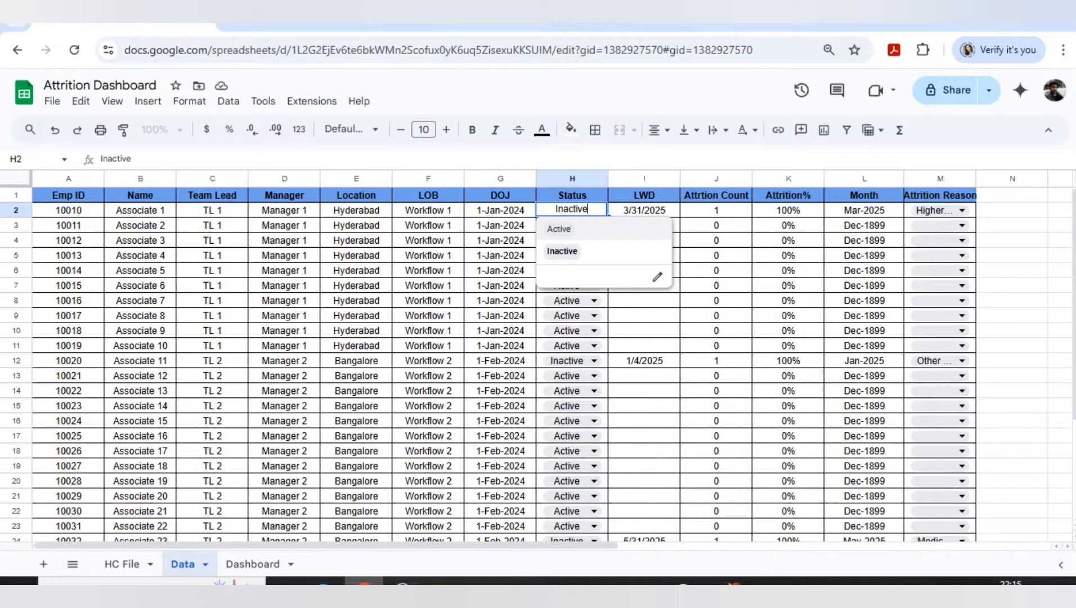
left_click(229, 101)
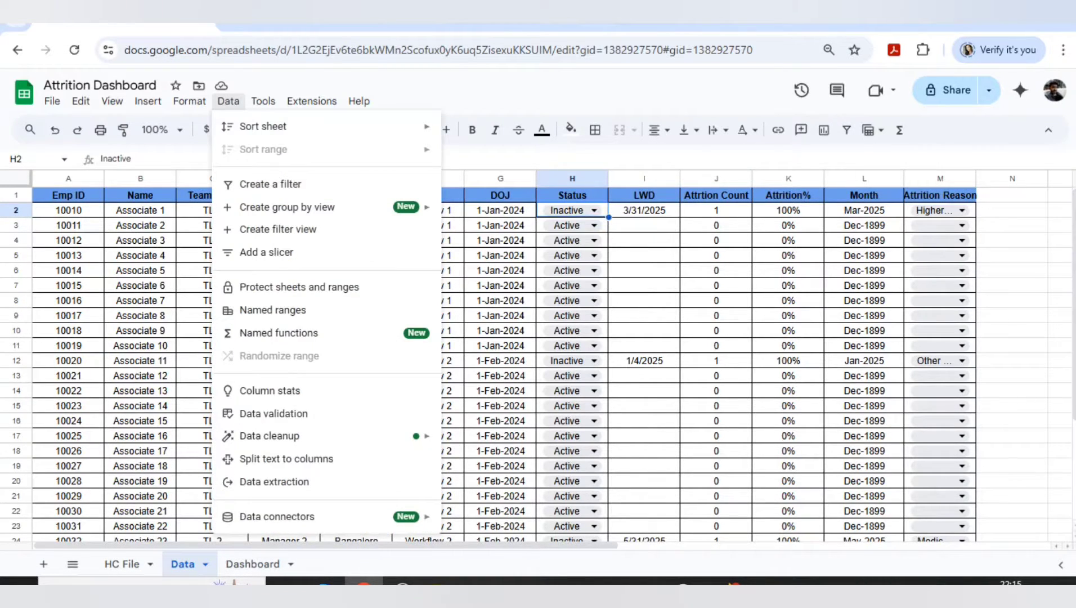
mouse_move(190, 101)
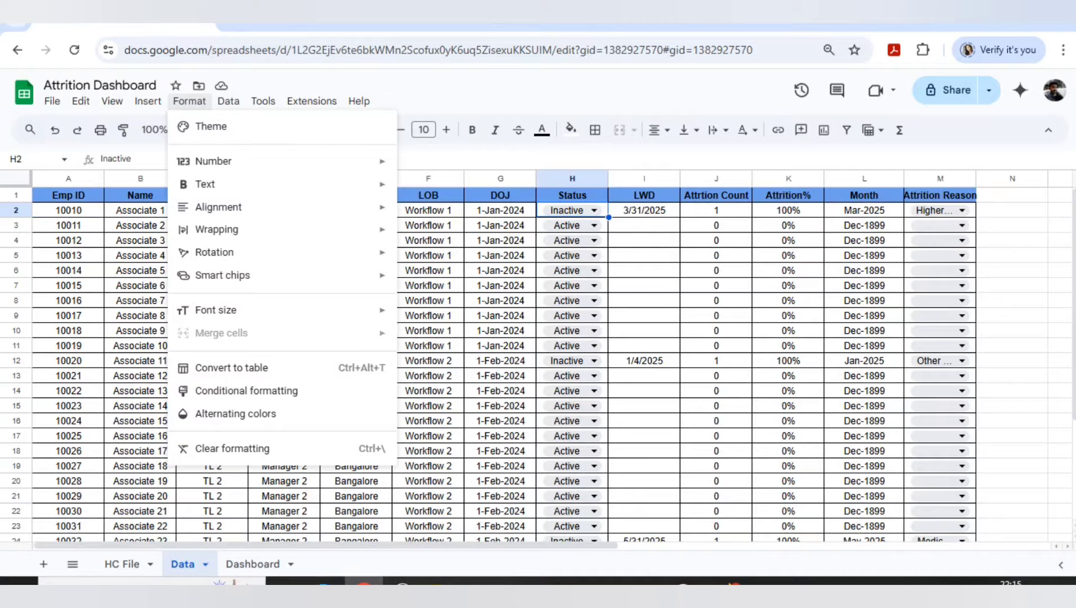
mouse_move(147, 101)
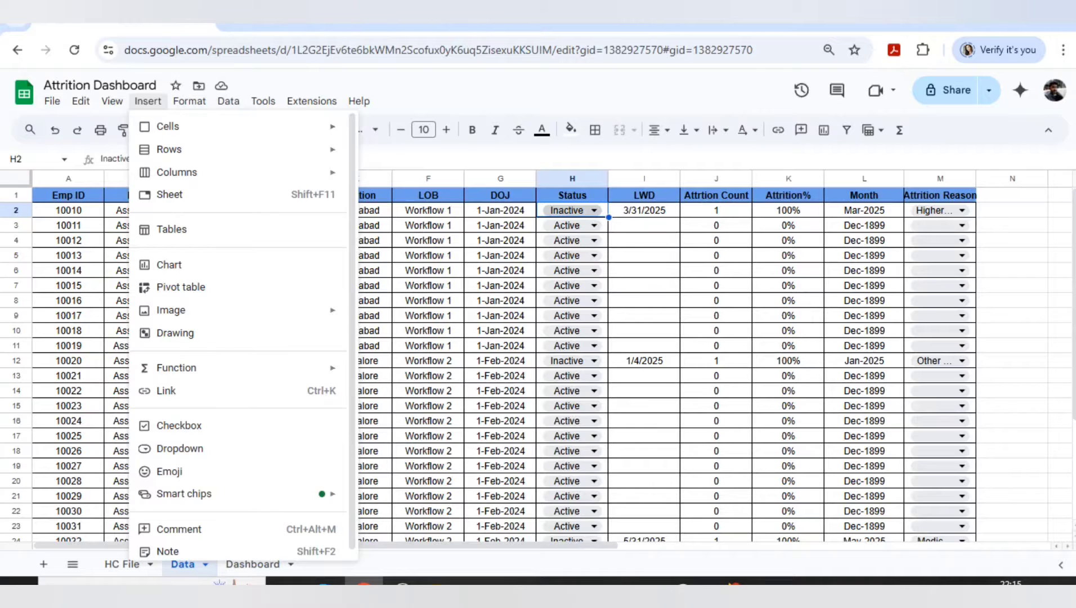
left_click(594, 210)
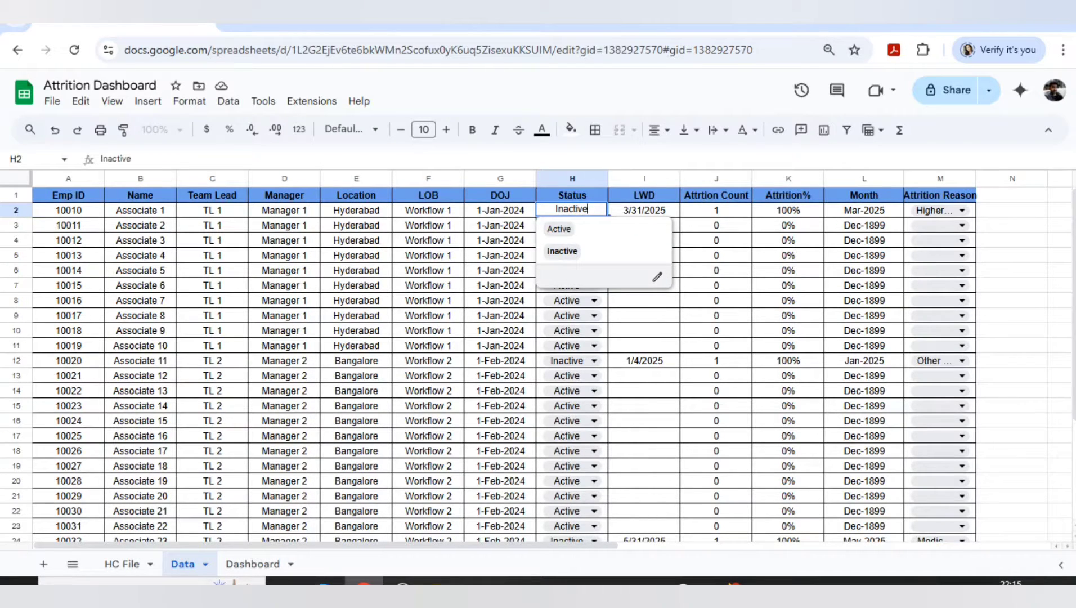
left_click(657, 277)
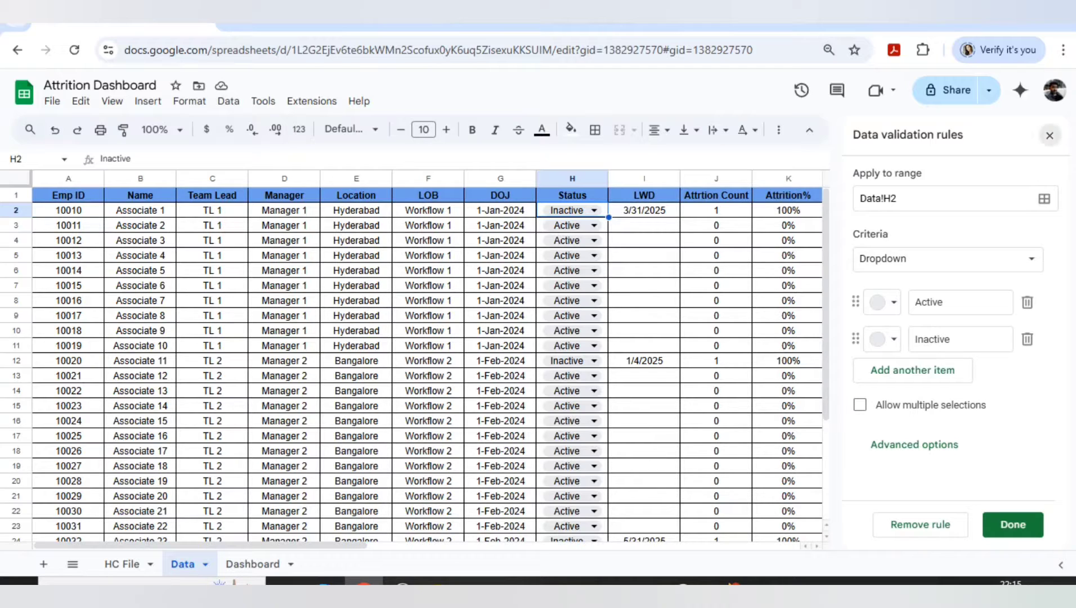
left_click(1050, 135)
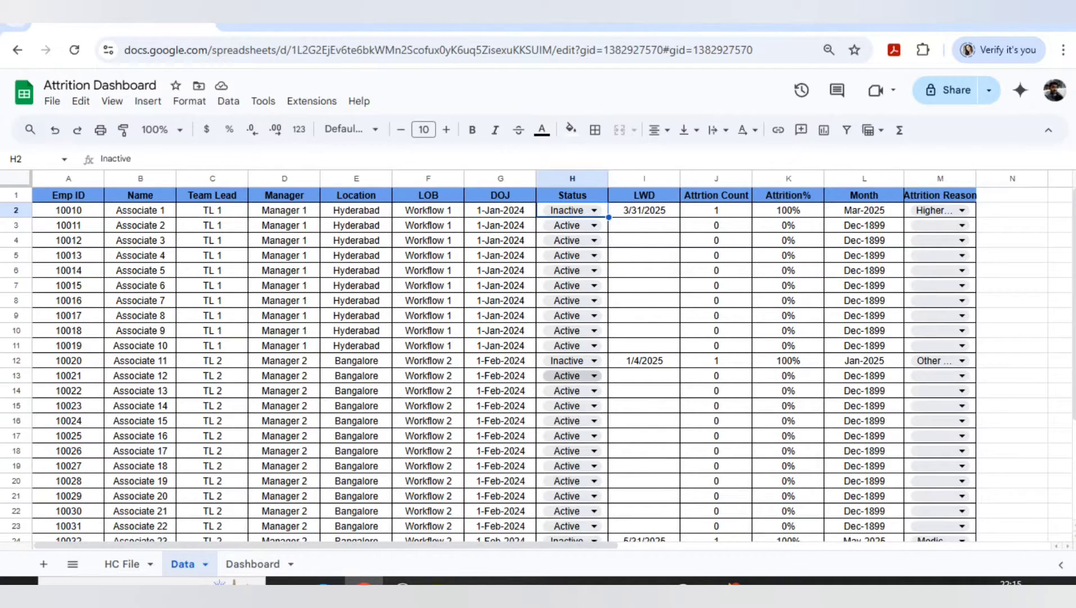
- Auto-fit the width of the Attrition Reason column M to its contents
left_click(864, 210)
left_click(934, 211)
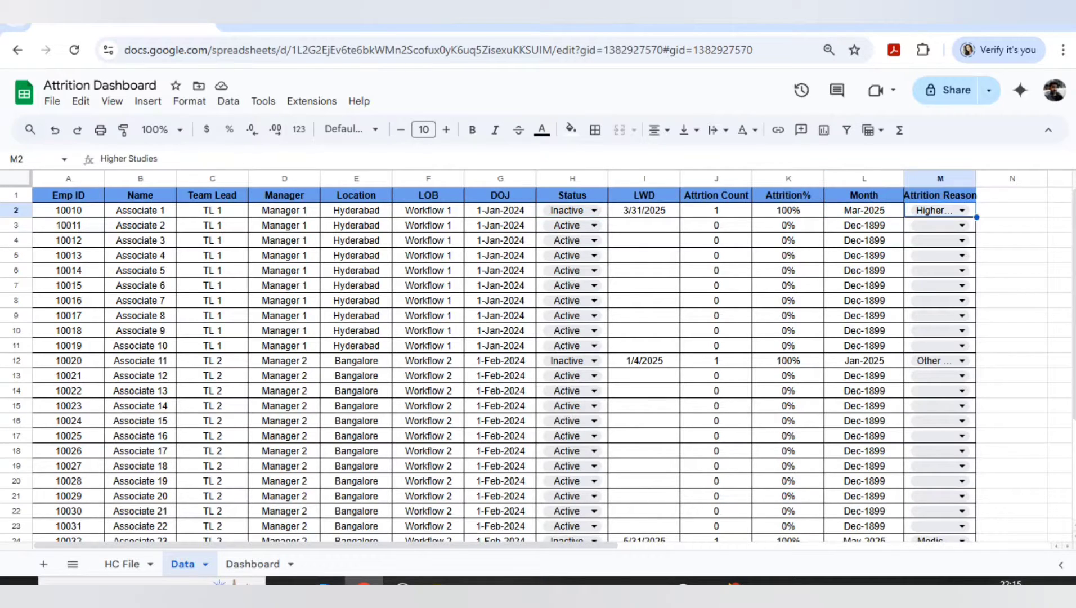
double_click(977, 179)
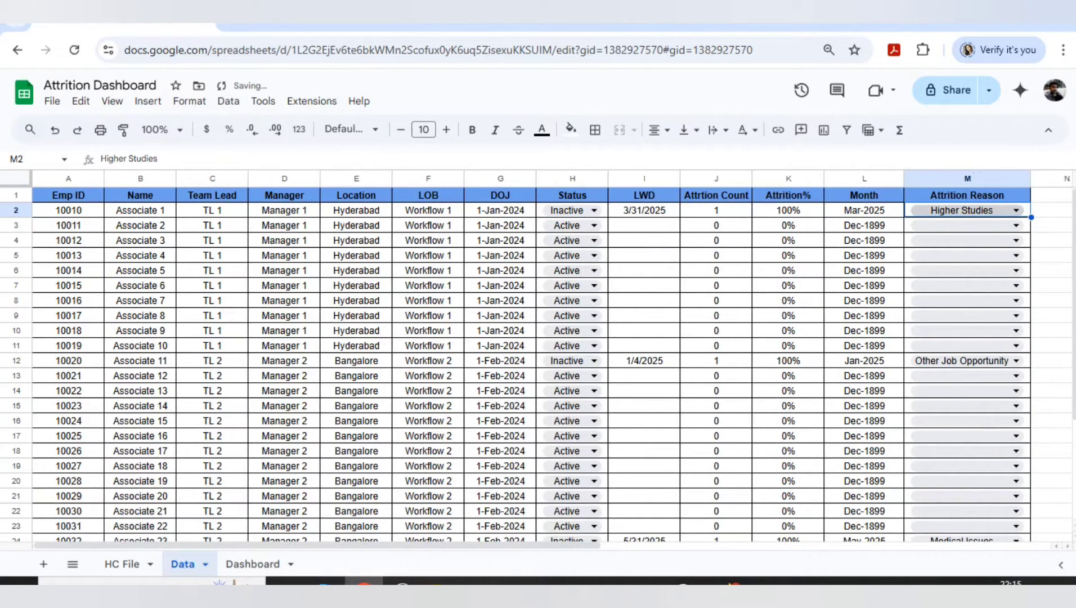
- Review the Attrition Reason dropdown options in M2, the Status and LWD columns, and the Attrition Count formula in J2
left_click(1016, 210)
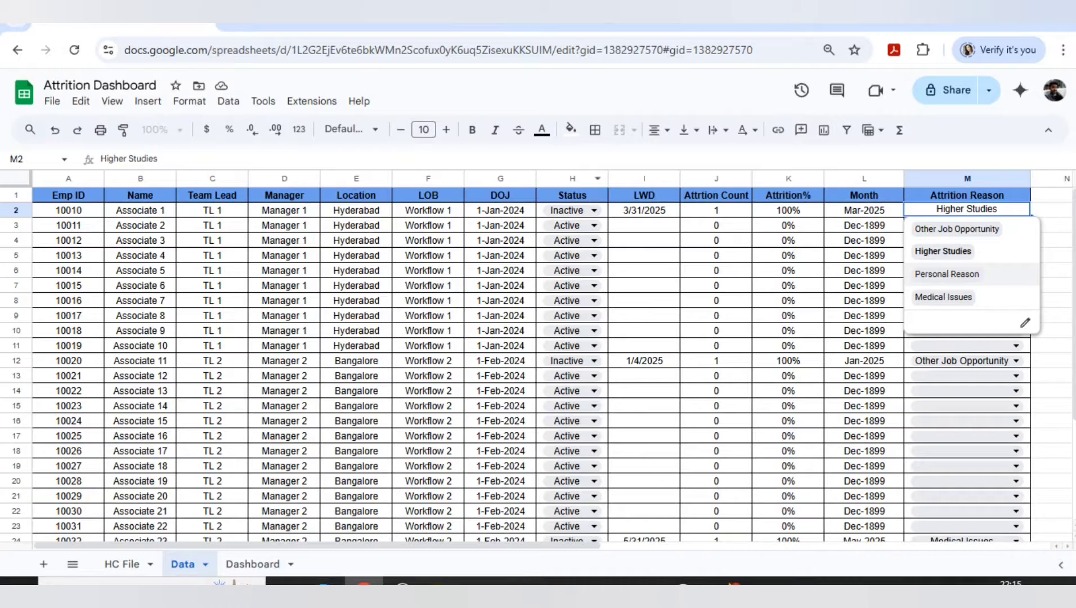
left_click(574, 179)
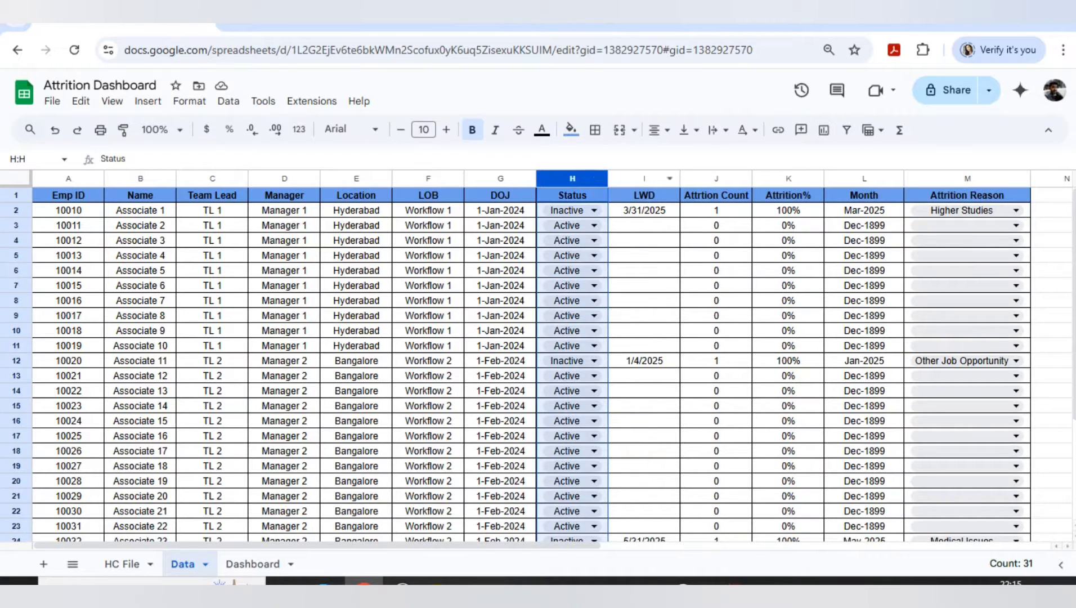
left_click(967, 178)
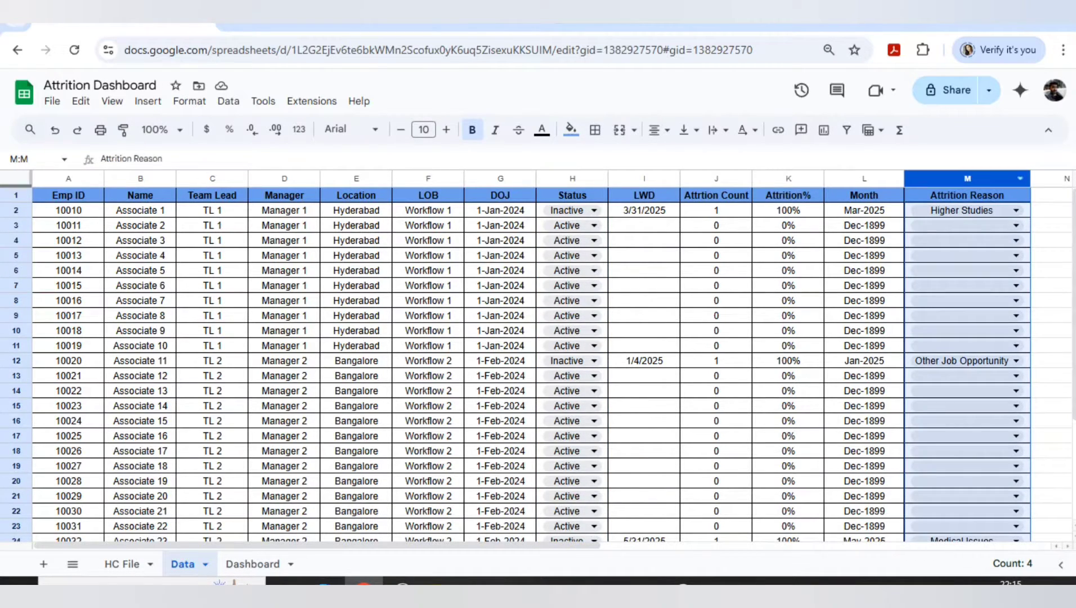
left_click(644, 178)
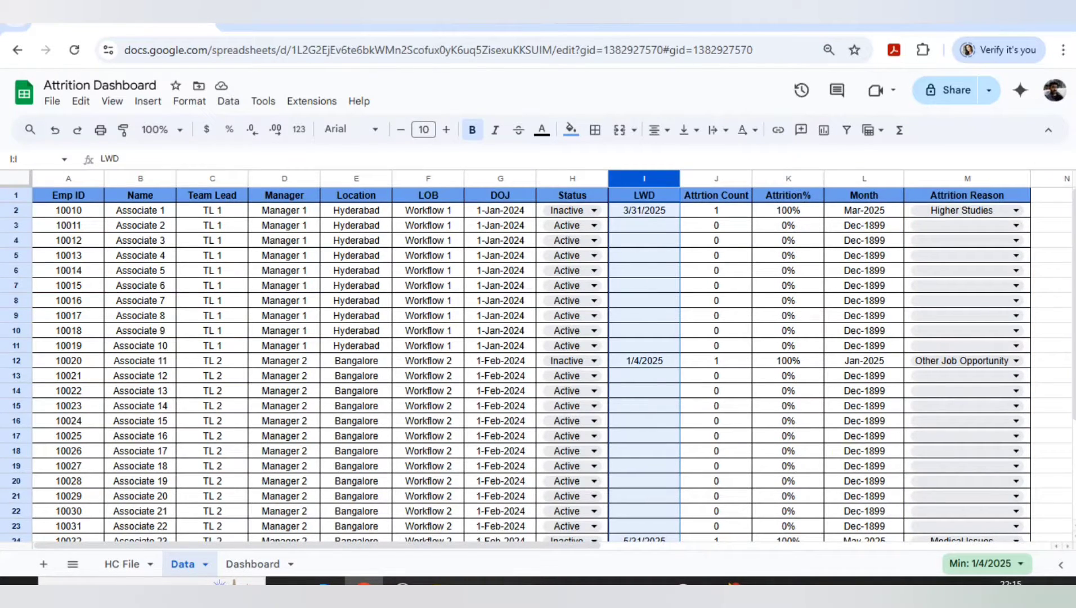
left_click(644, 210)
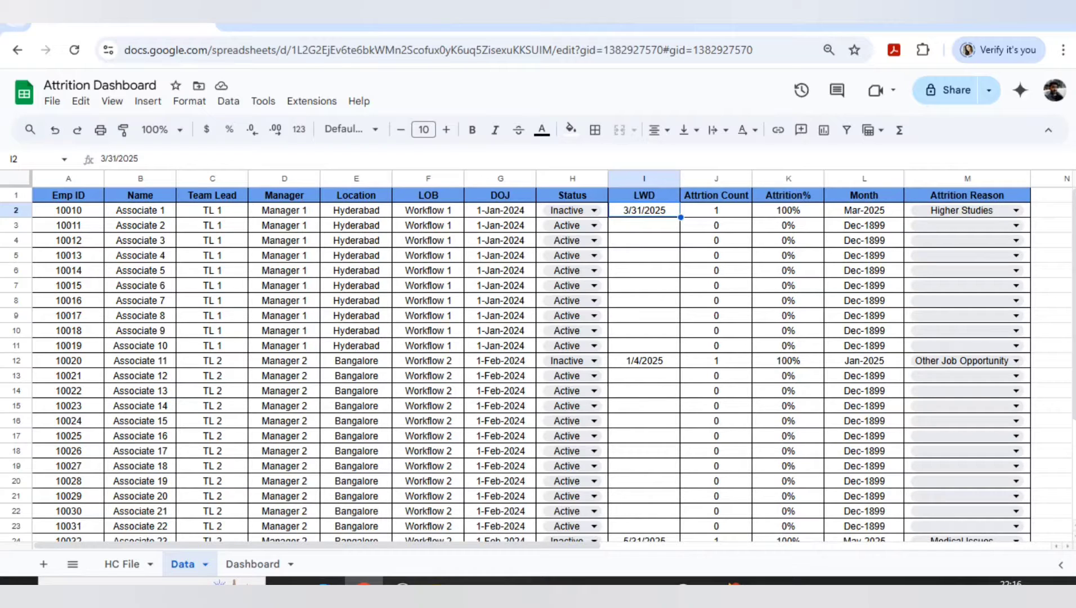
left_click(715, 210)
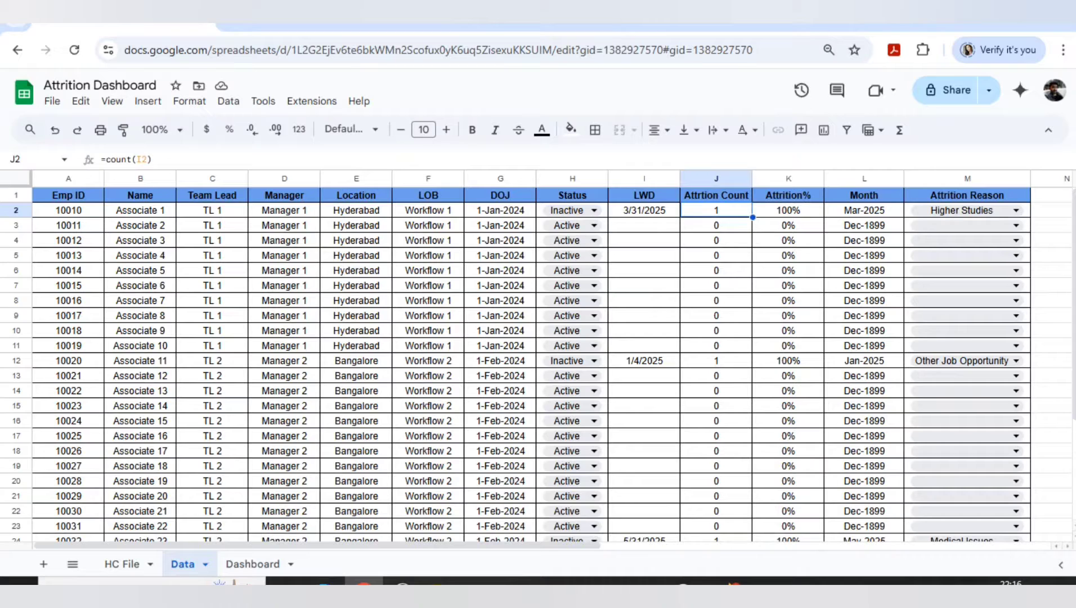
left_click(645, 210)
left_click(716, 210)
left_click(644, 210)
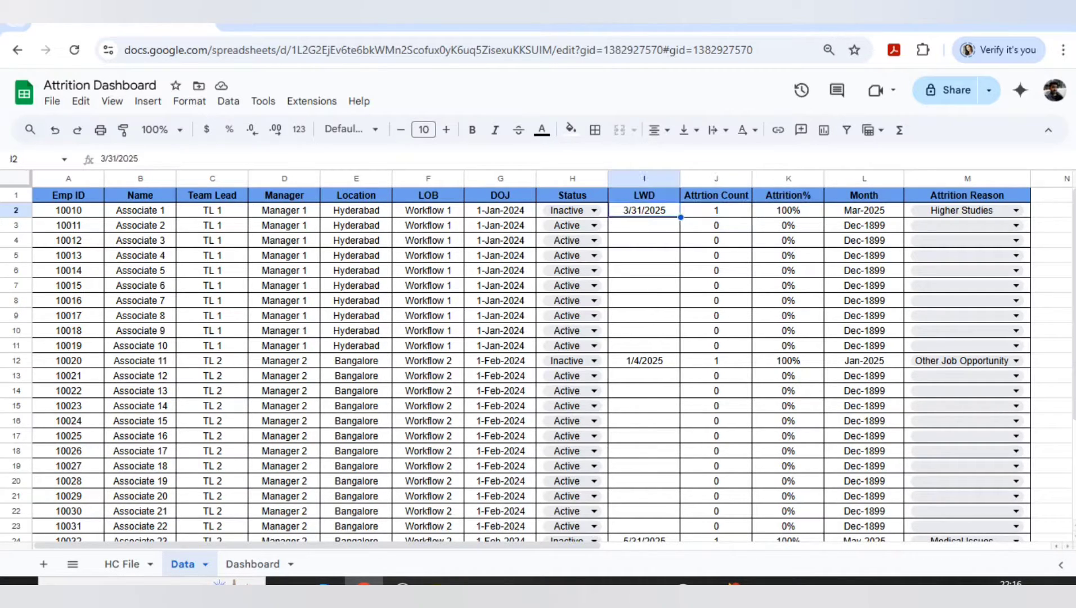
- Replace the Attrition Count formula in J2 with =counta(I2) so it counts the LWD entry
left_click(716, 210)
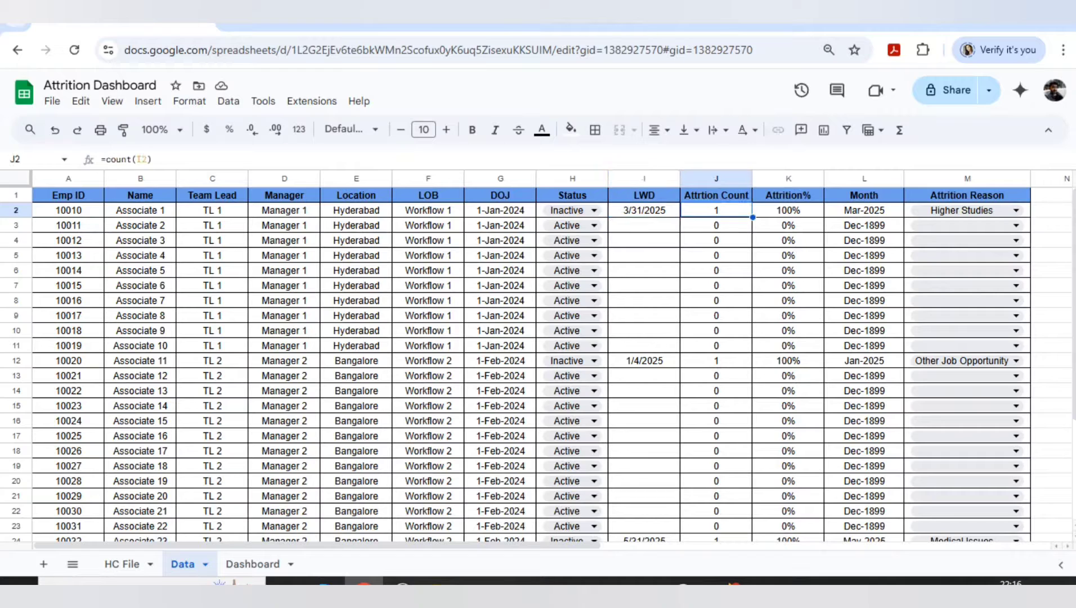
type("=")
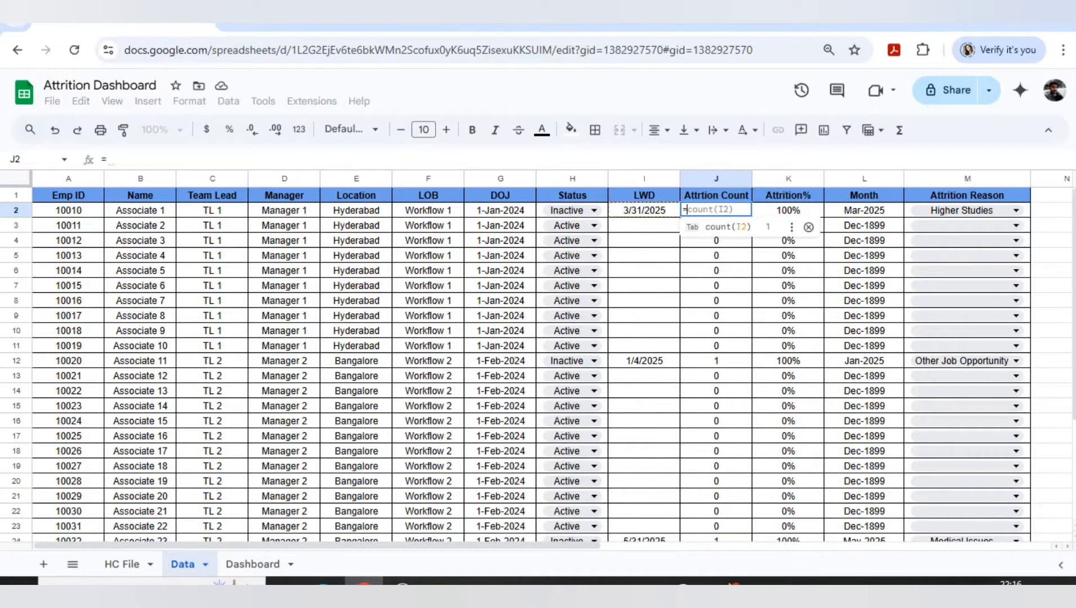
type("counta")
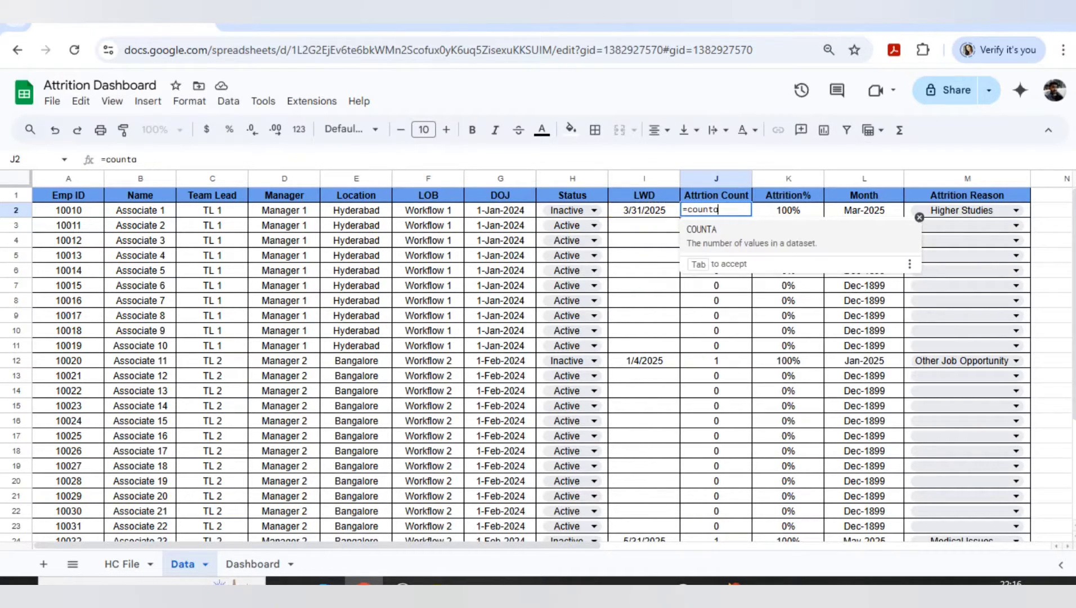
type("(")
key("Left")
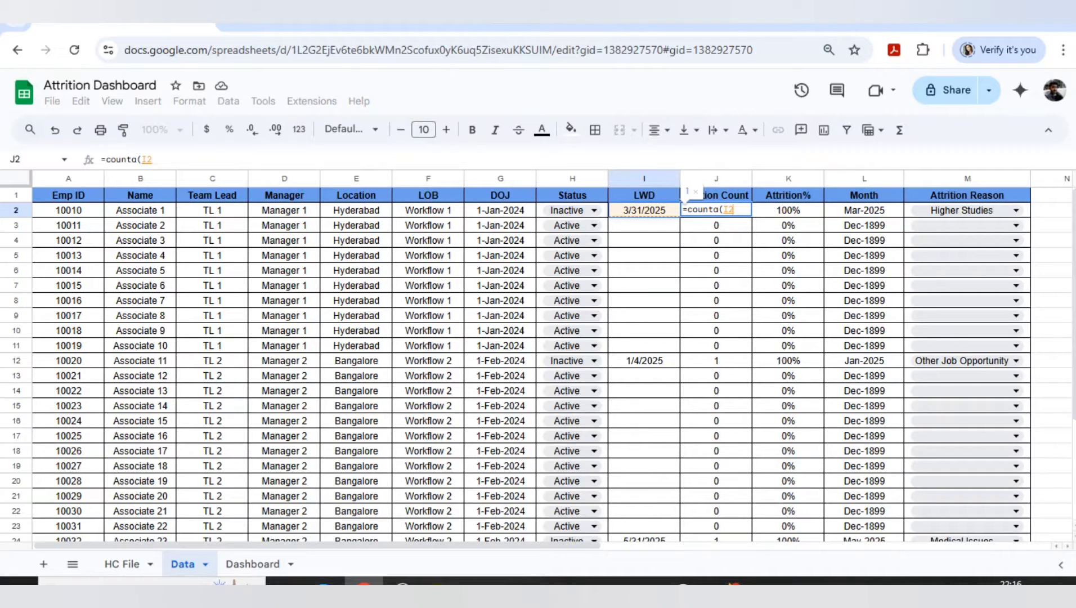
type(")")
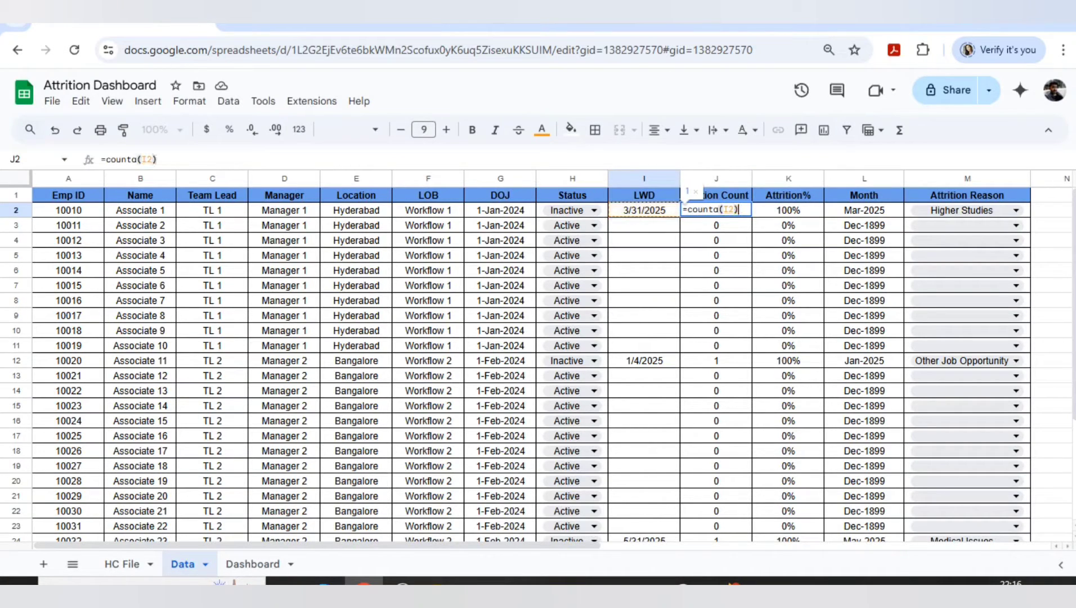
key("Return")
key("Up")
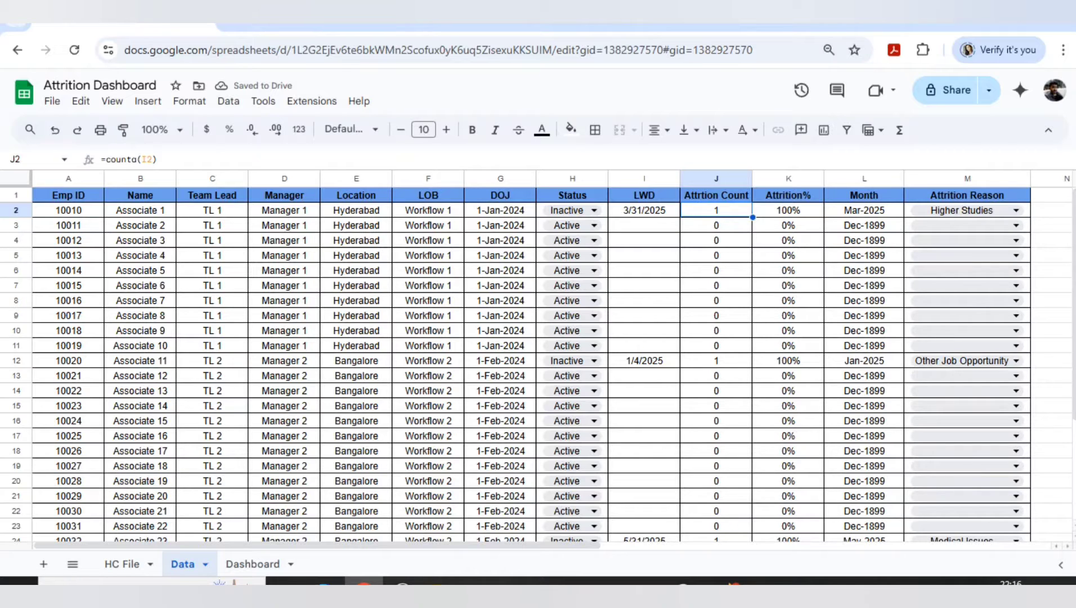
- Check the LWD and Attrition Count cells in row 12 and the Attrition Count formula in J24
left_click(645, 361)
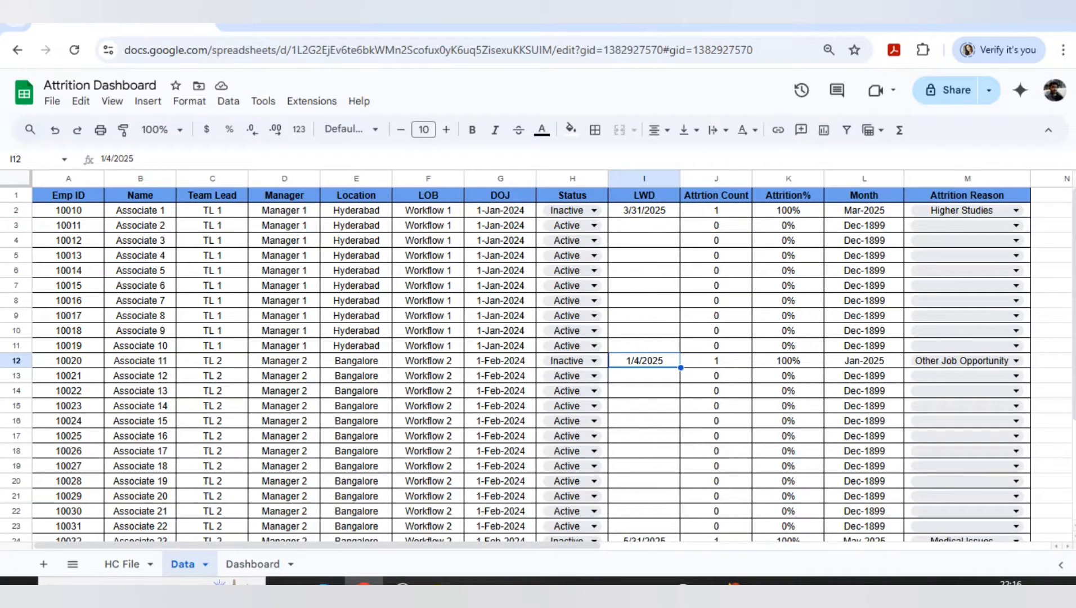
left_click(717, 361)
scroll(717, 361, "down", 3)
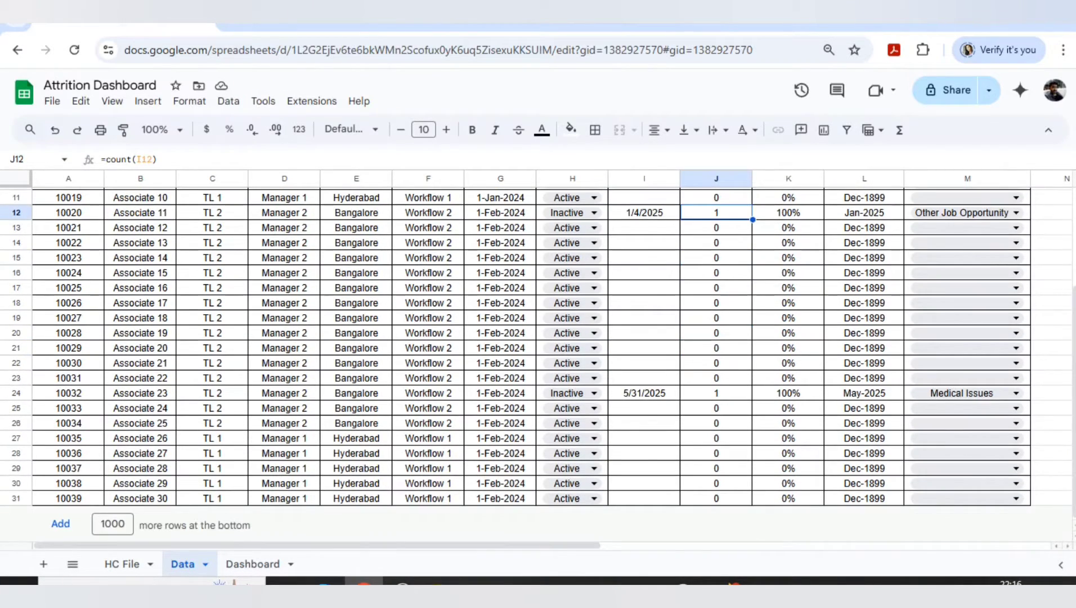
left_click(716, 393)
scroll(716, 393, "up", 3)
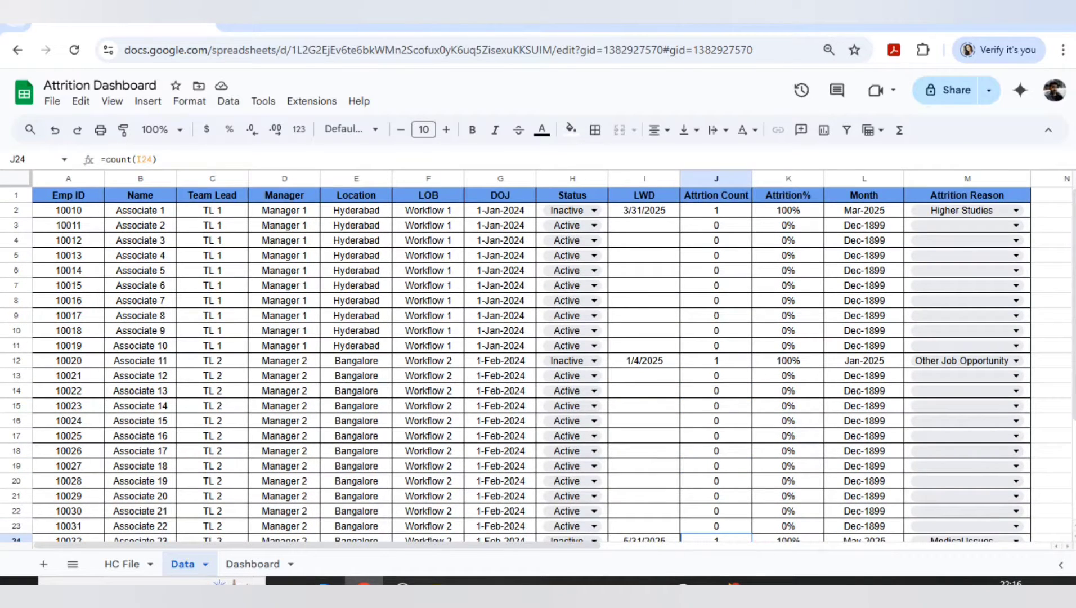
- Enter the Attrition% formula =J2/1 in cell K2
left_click(789, 211)
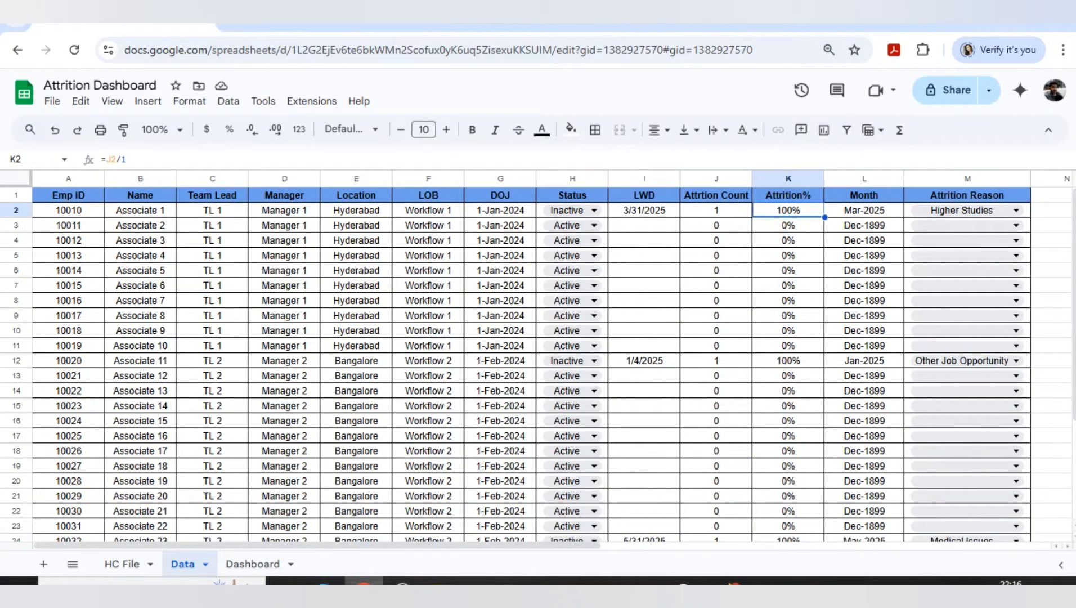
type("=")
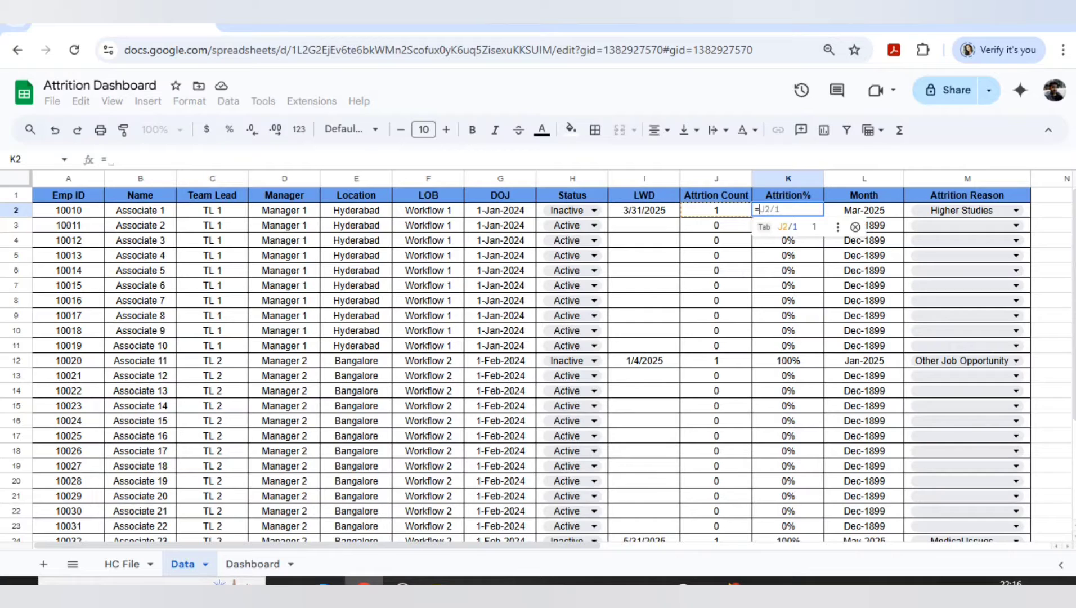
type("J2/1")
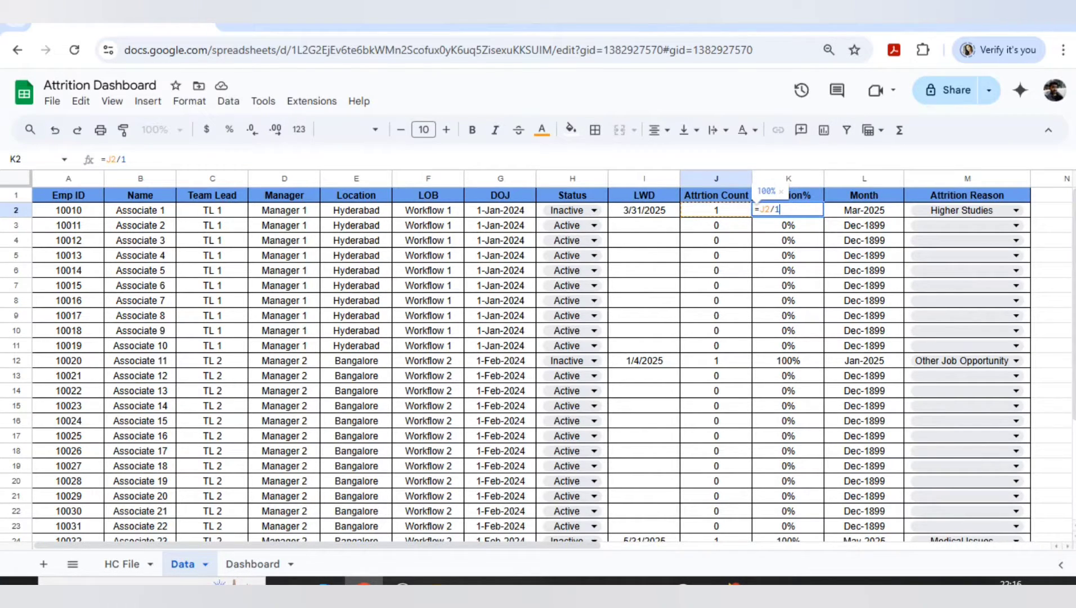
key("Return")
key("Up")
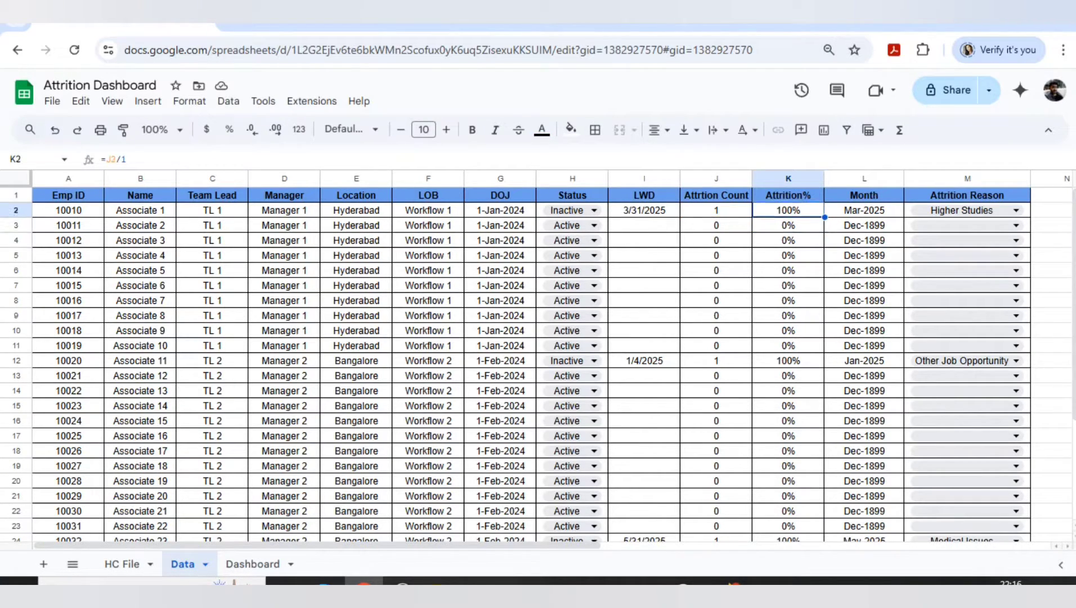
- Review the Attrition% column, the Month formula in L2, and the Month cells L3:L11 for associates without an LWD
scroll(538, 366, "down", 5)
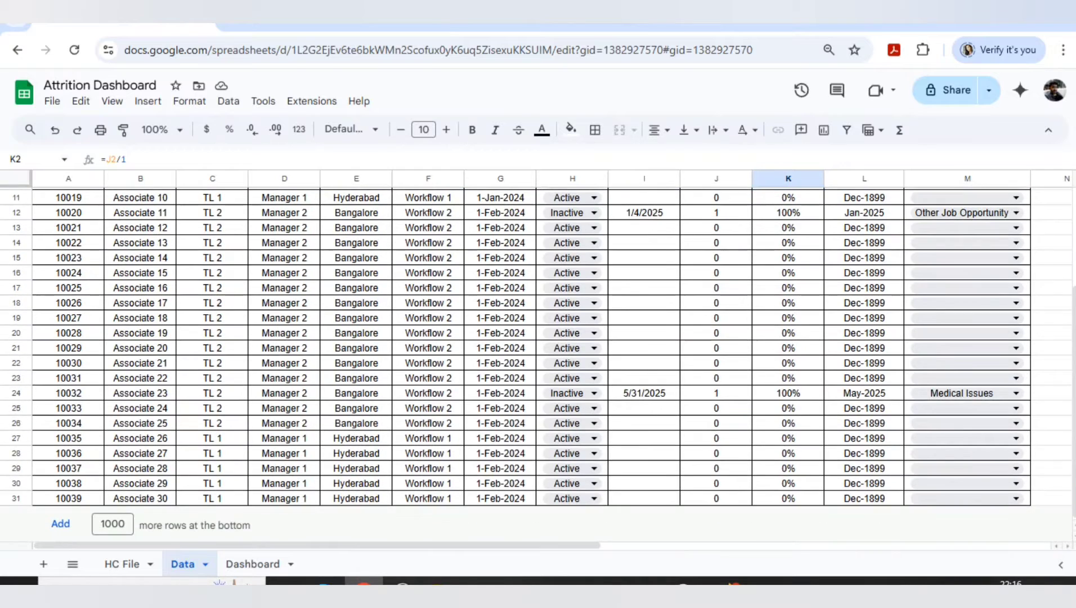
scroll(538, 366, "up", 5)
left_click(864, 210)
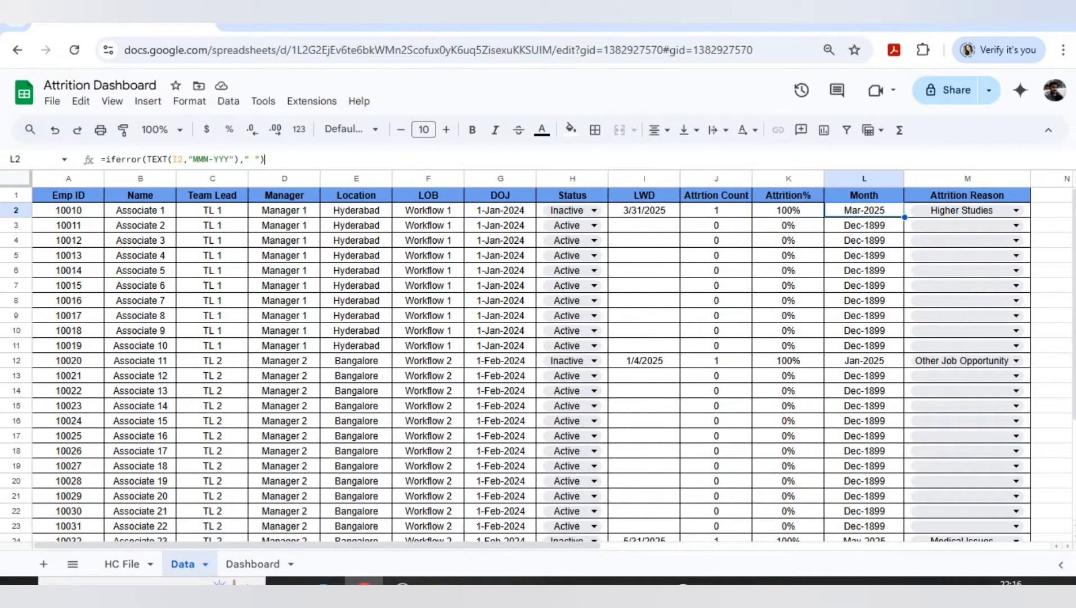
double_click(104, 159)
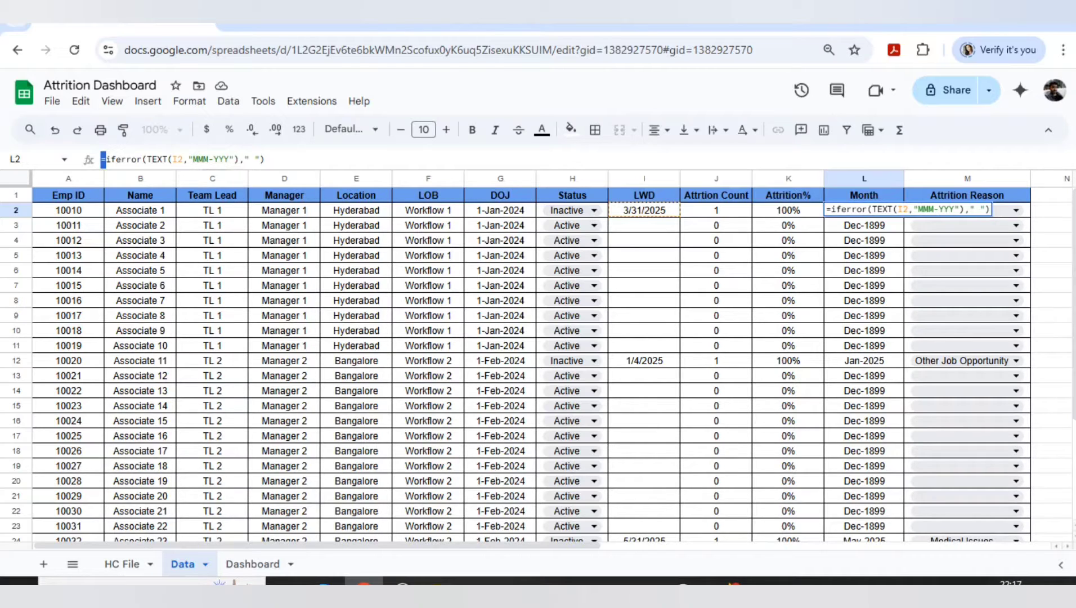
key("Return")
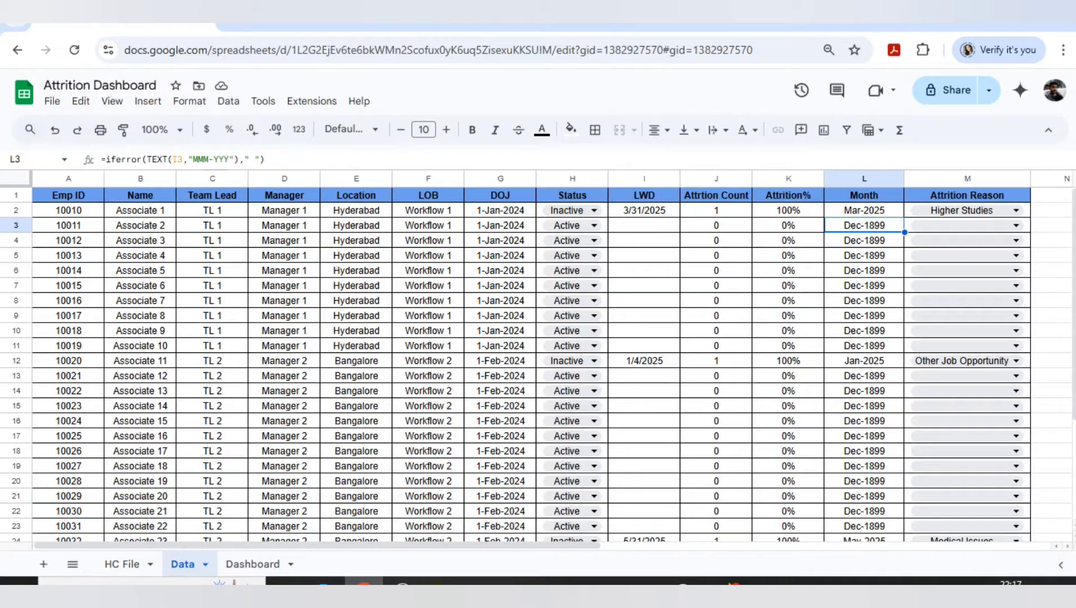
key("shift+Down")
key("shift+Down")
key("shift+Down")
key("shift+Down")
key("shift+Down")
key("shift+Down")
key("shift+Down")
key("shift+Down")
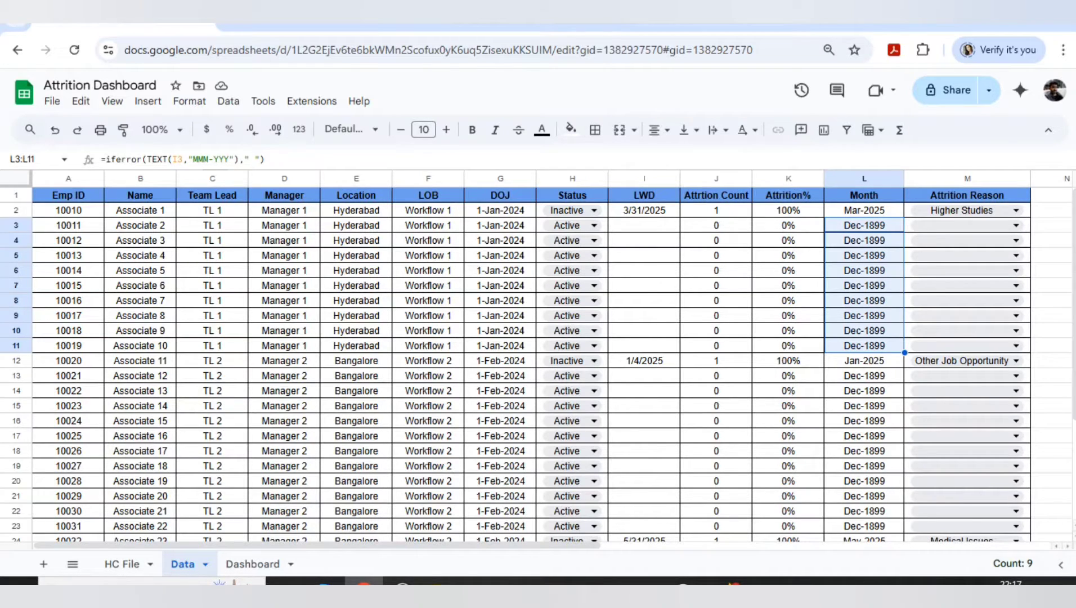
- Insert a pivot table on a new sheet from the Data sheet range A1:M31
left_click(140, 330)
key("ctrl+a")
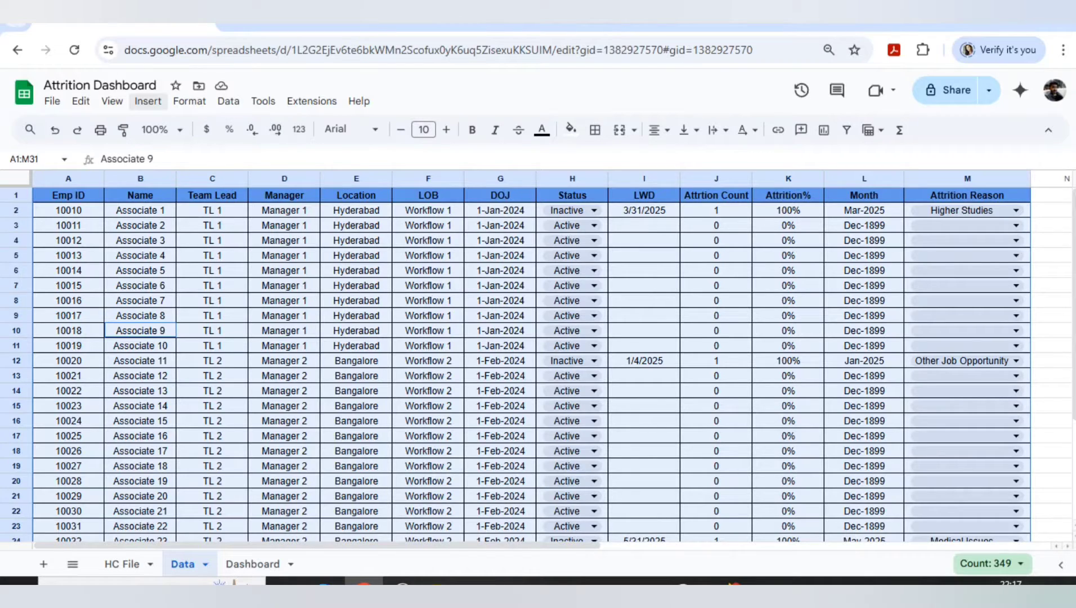
left_click(148, 101)
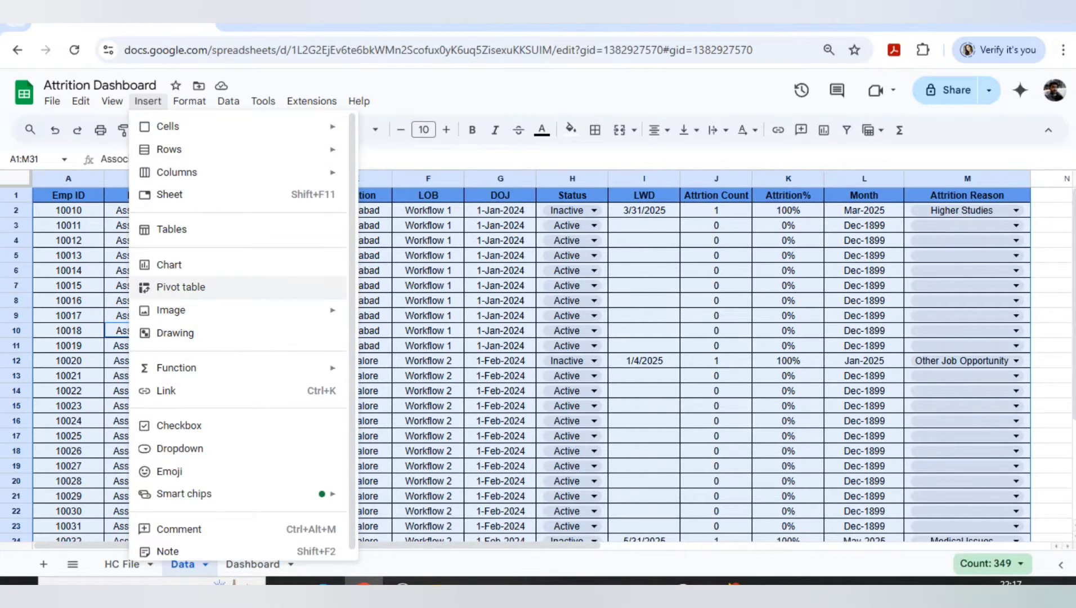
left_click(181, 287)
left_click(614, 413)
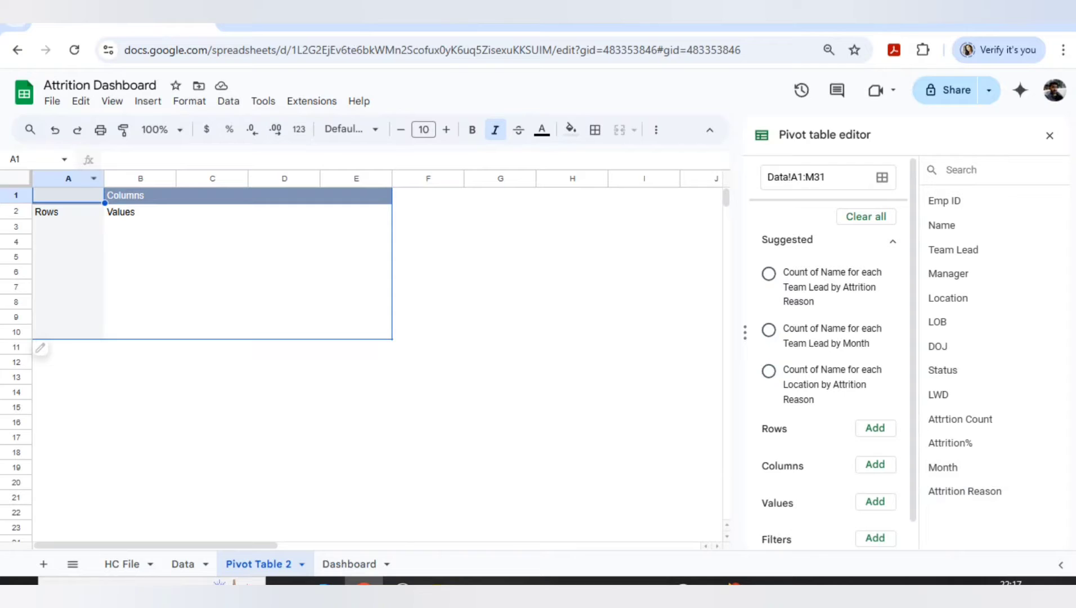
- Add Team Lead as the pivot table's rows and Attrition% as its values
scroll(827, 349, "down", 1)
left_click(875, 400)
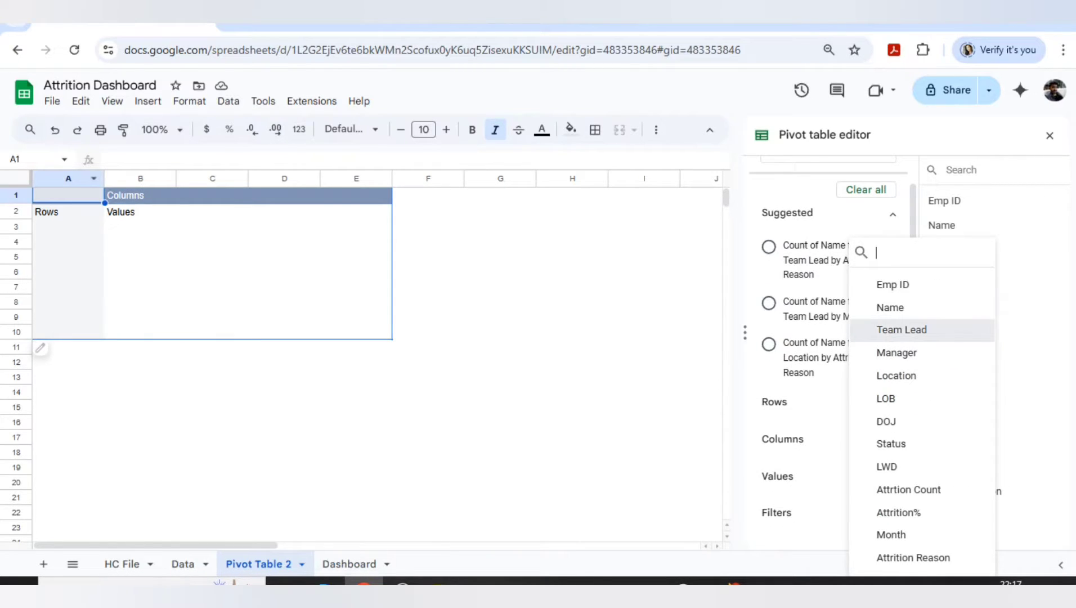
left_click(901, 329)
scroll(828, 348, "down", 3)
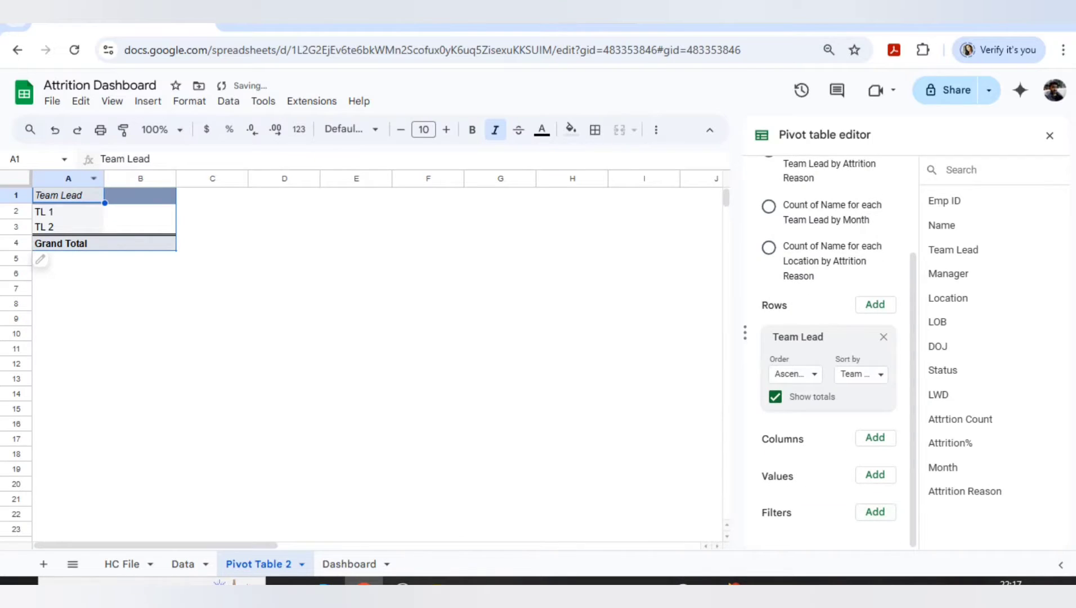
left_click(875, 475)
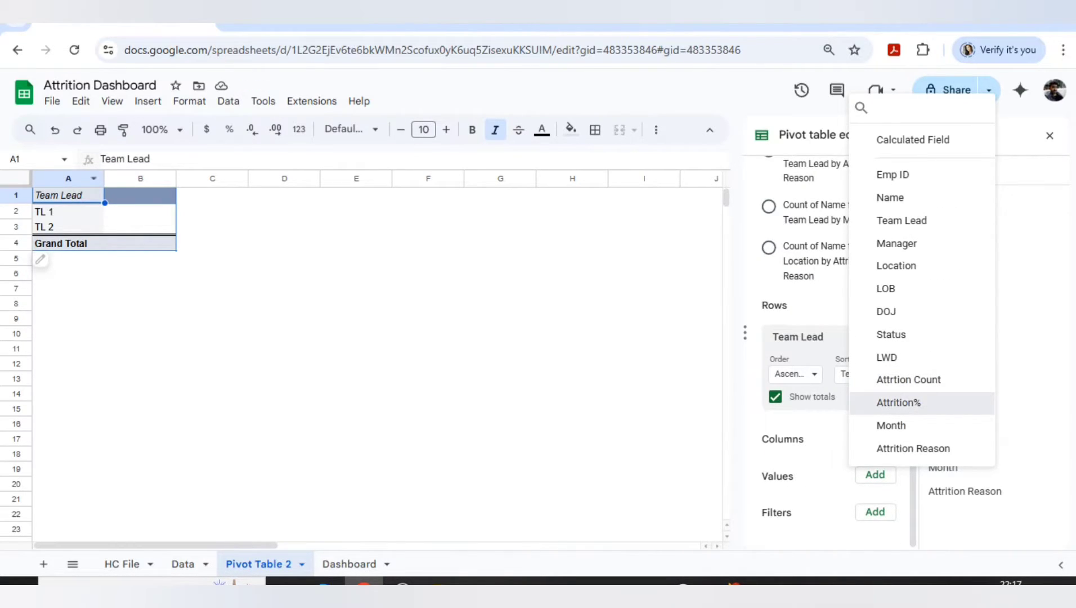
left_click(899, 403)
left_click(349, 563)
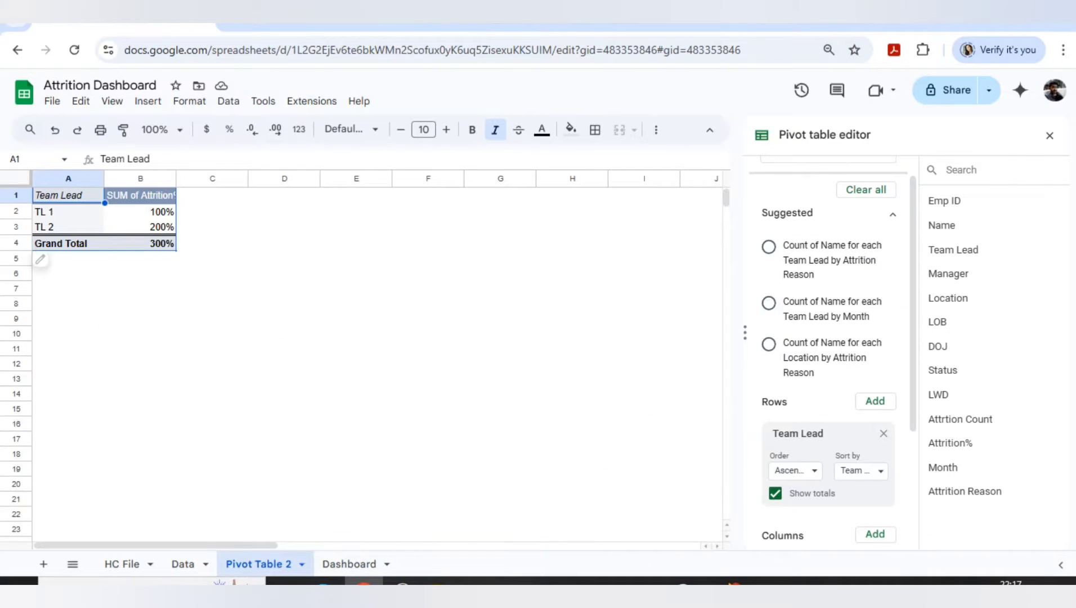
- Add Name as a pivot table value and place it ahead of Attrition%
scroll(830, 355, "down", 3)
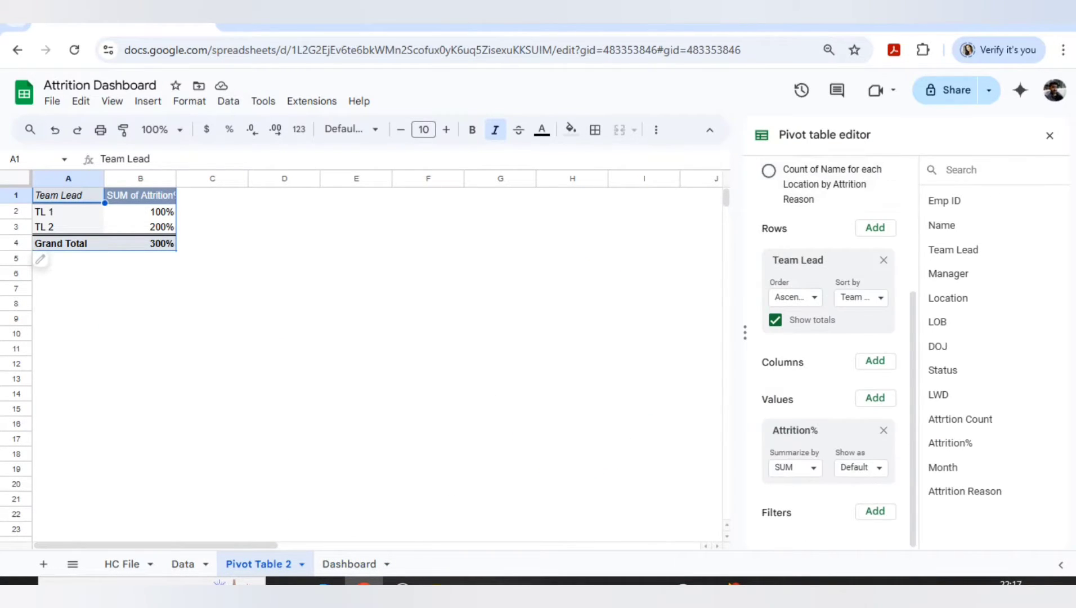
left_click(875, 398)
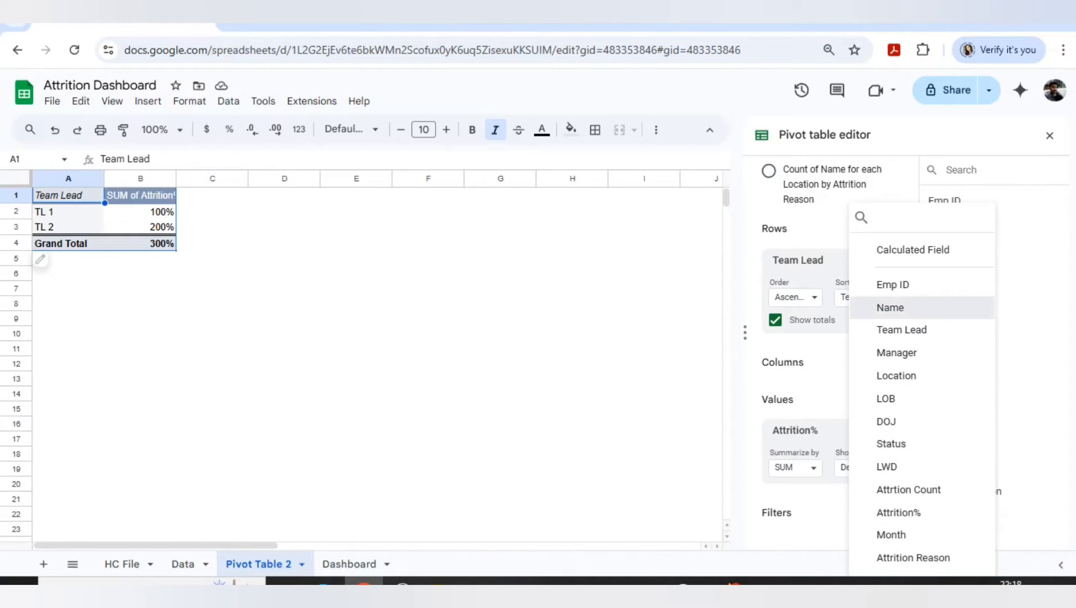
left_click(891, 307)
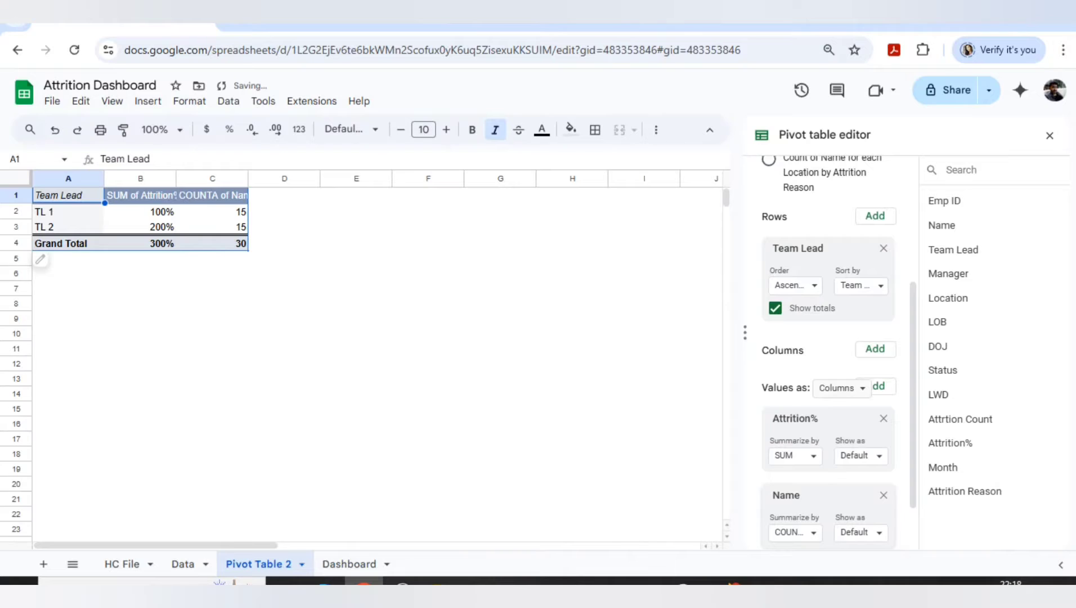
left_click_drag(785, 495, 783, 409)
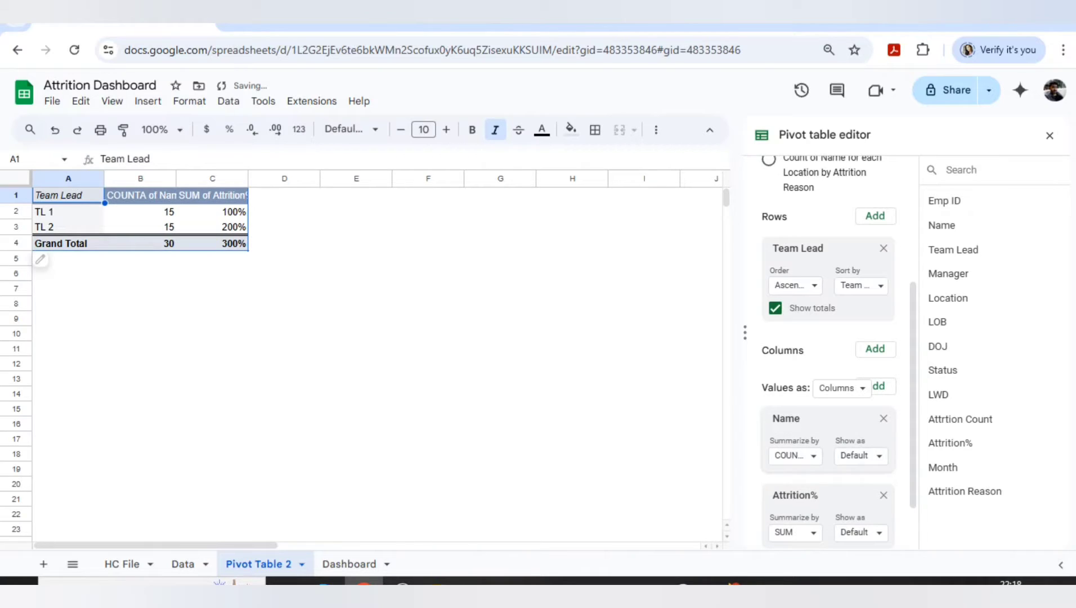
- Summarize the pivot table's Attrition% value by AVERAGE
left_click(795, 533)
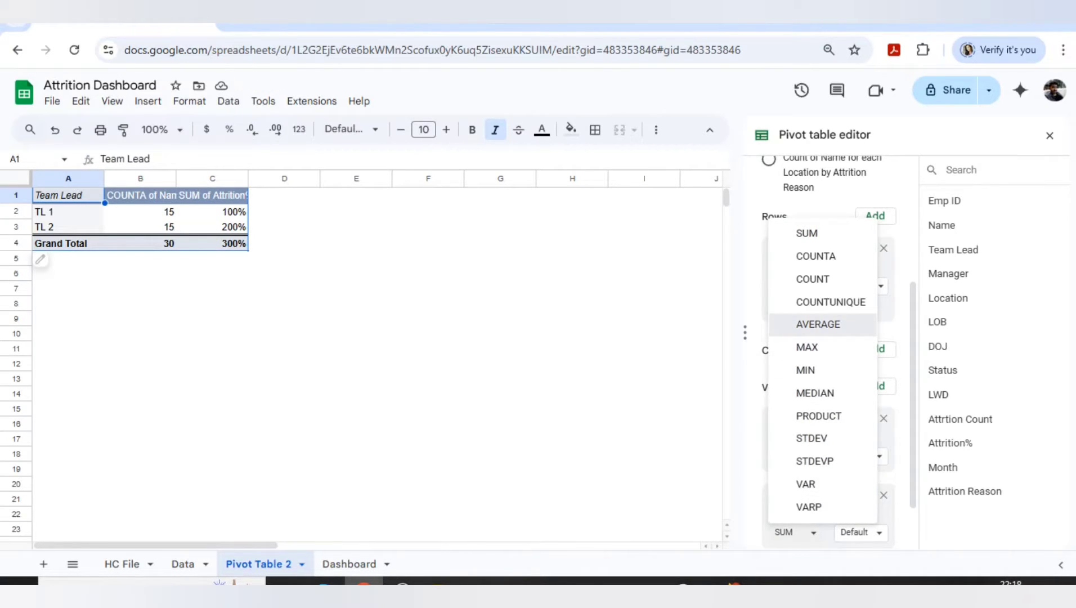
left_click(818, 325)
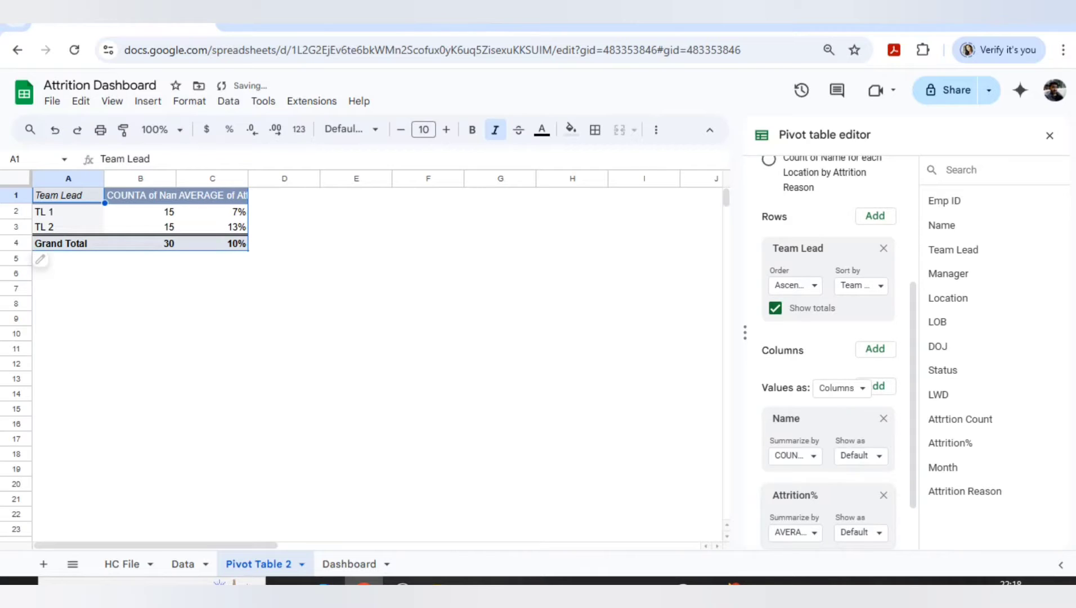
left_click(141, 212)
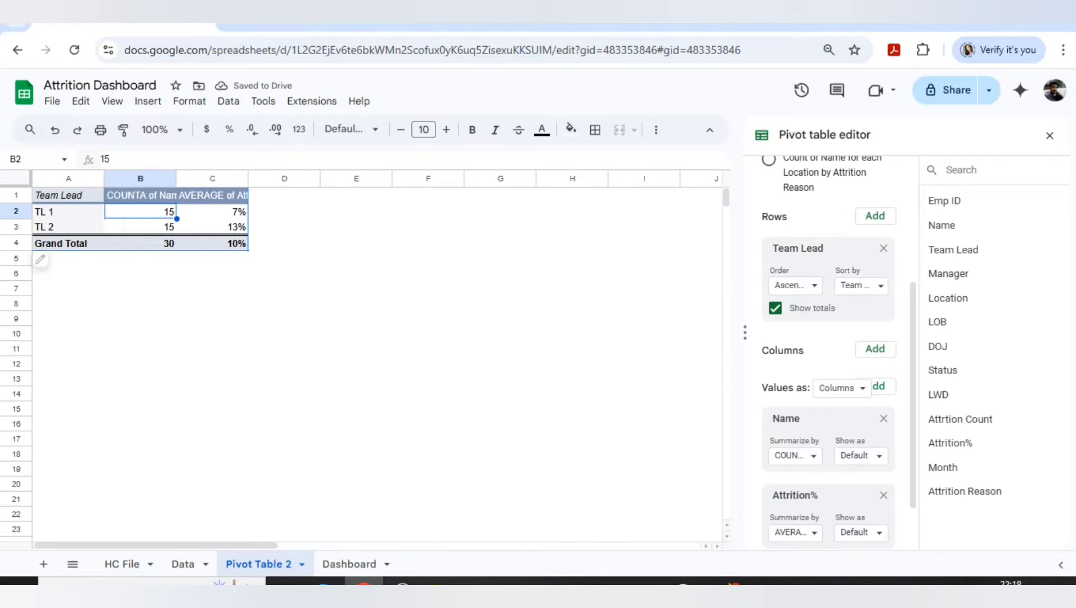
- Rename the pivot table's value headers to Agent Count and Attr%
left_click(140, 195)
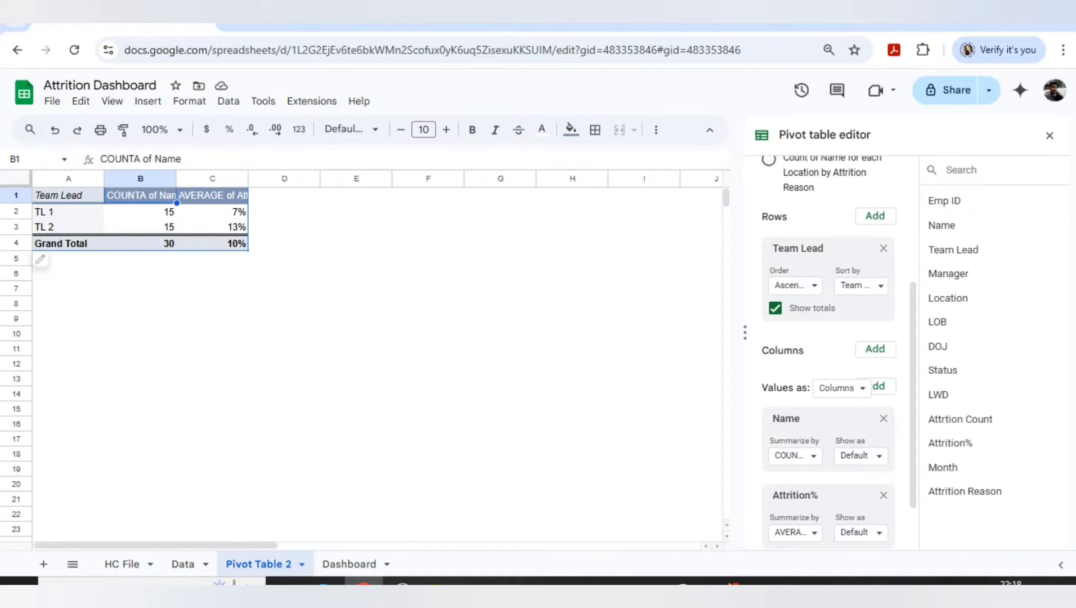
type("Agwent")
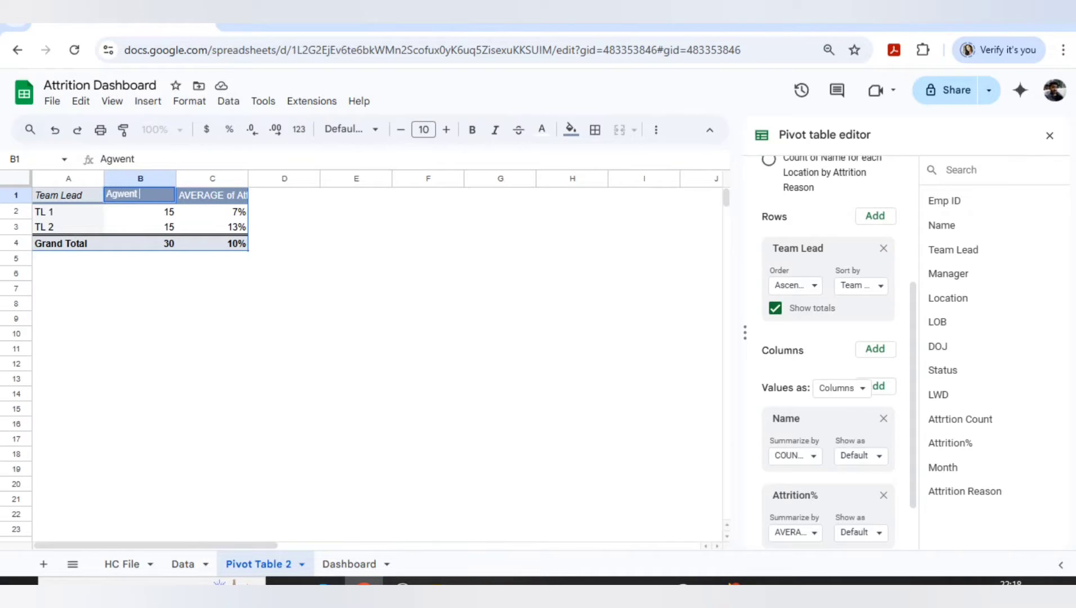
key("BackSpace")
key("BackSpace")
key("BackSpace")
key("BackSpace")
type("ent Count")
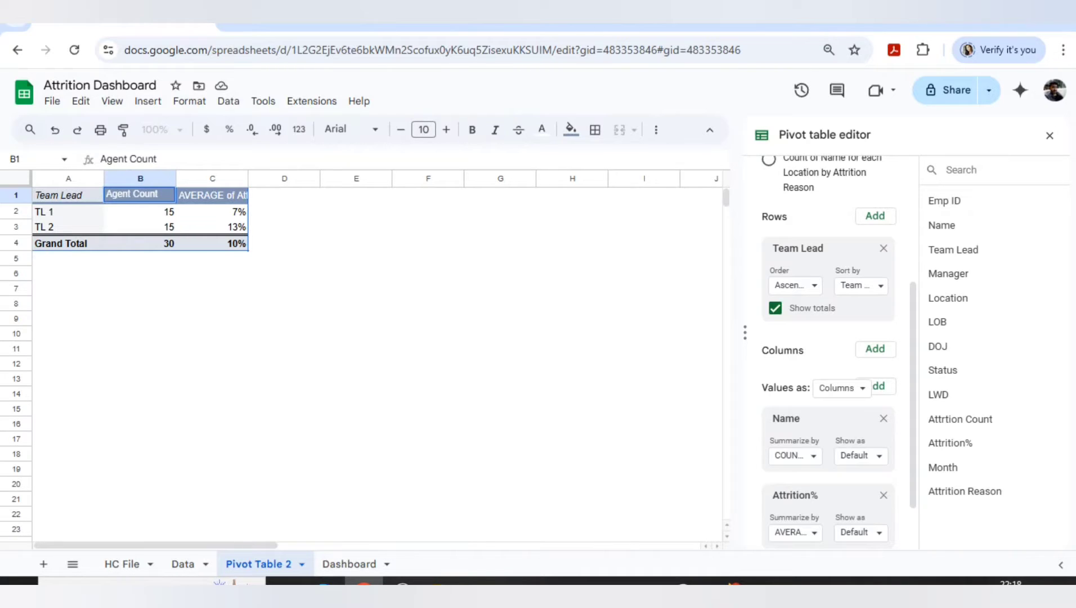
key("Tab")
type("Attr")
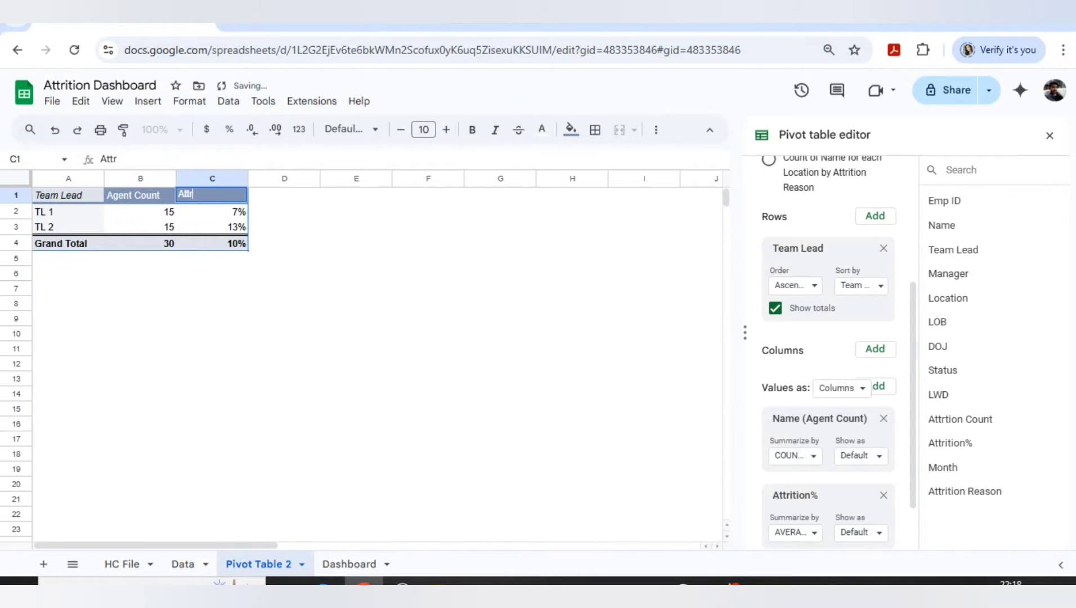
type("%")
key("Tab")
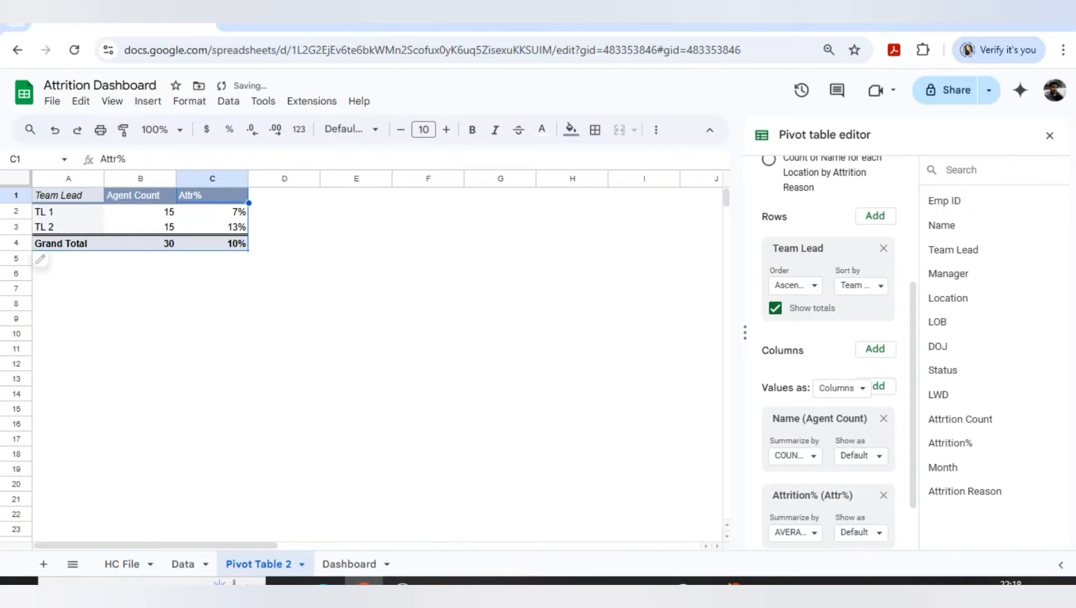
- Apply all borders to the pivot table range A1:C4
key("ctrl+a")
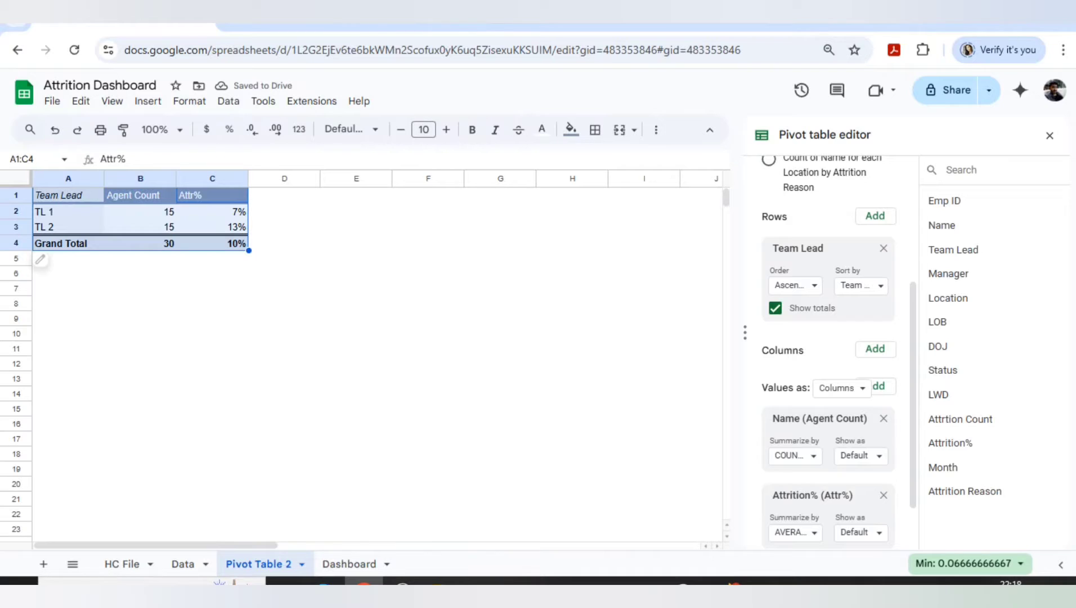
left_click(595, 129)
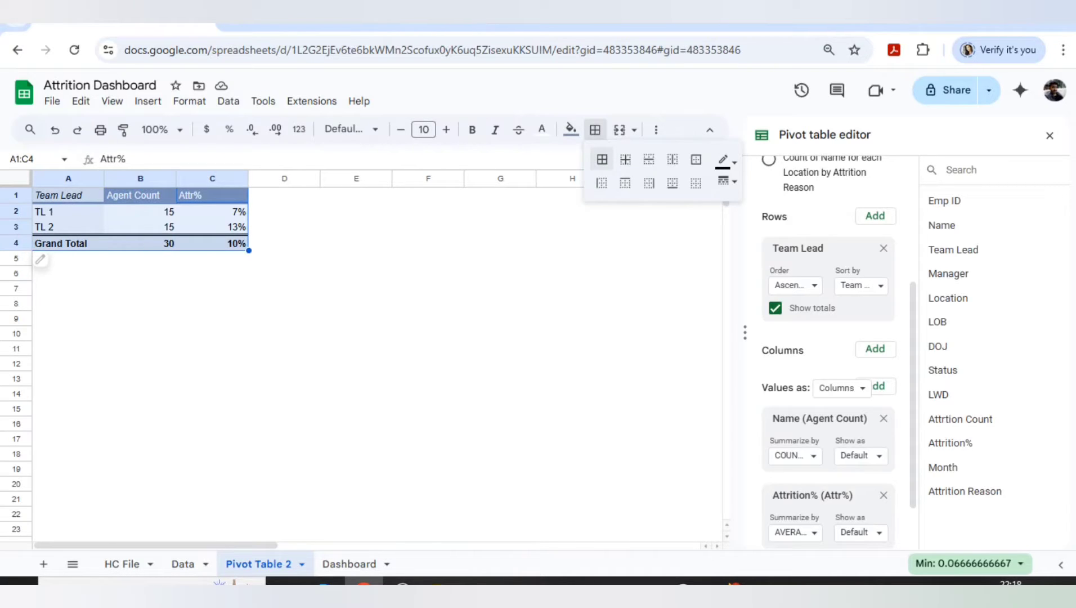
left_click(602, 159)
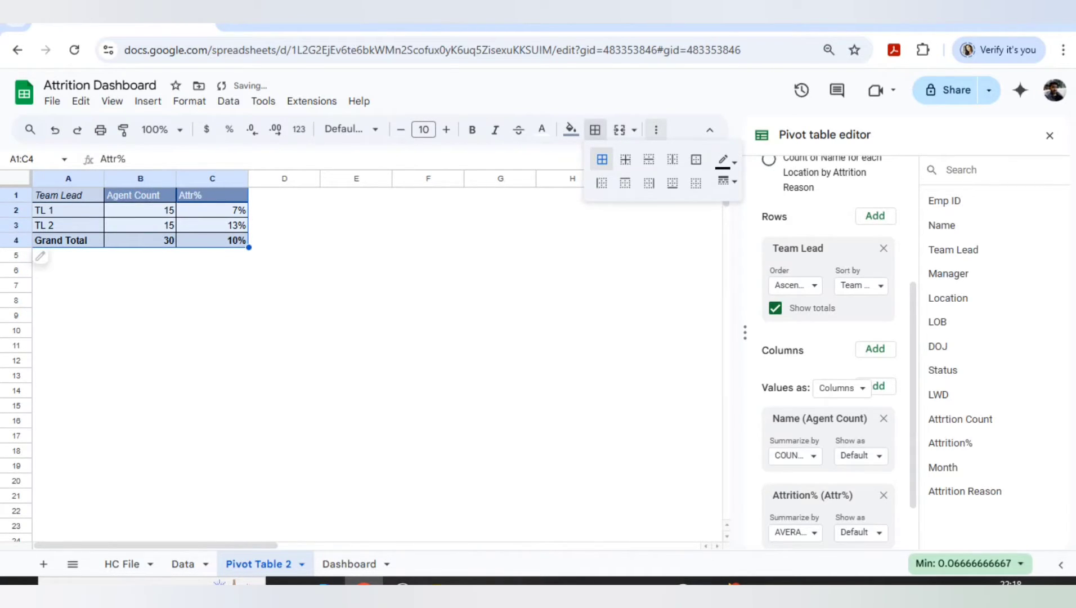
- Left-align all cells of the pivot table
left_click(656, 130)
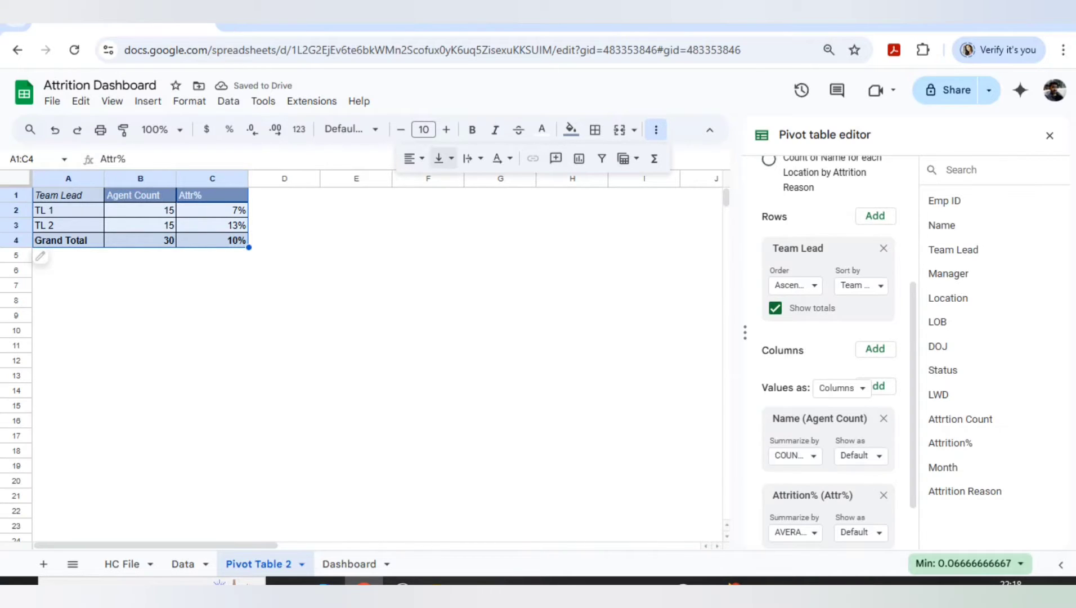
left_click(443, 158)
left_click(414, 158)
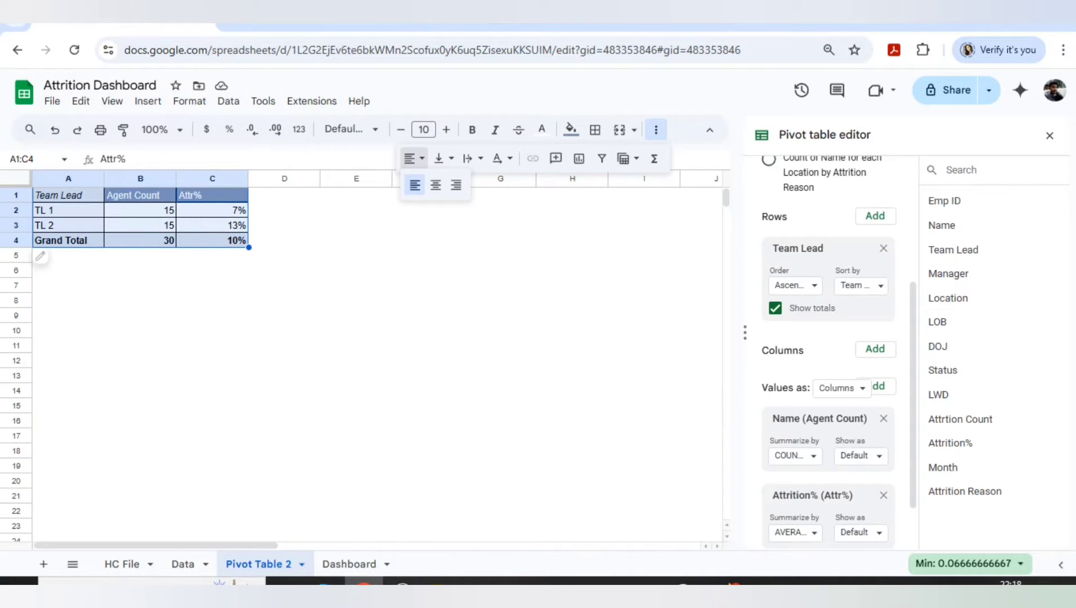
left_click(415, 185)
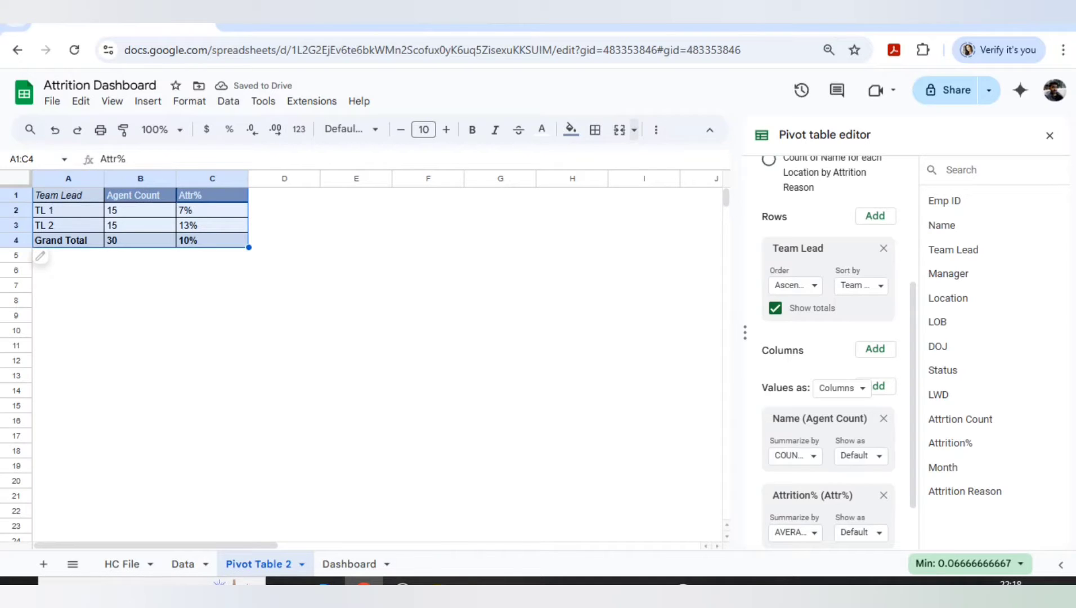
- Center the contents of the pivot table cells horizontally
left_click(655, 130)
left_click(414, 158)
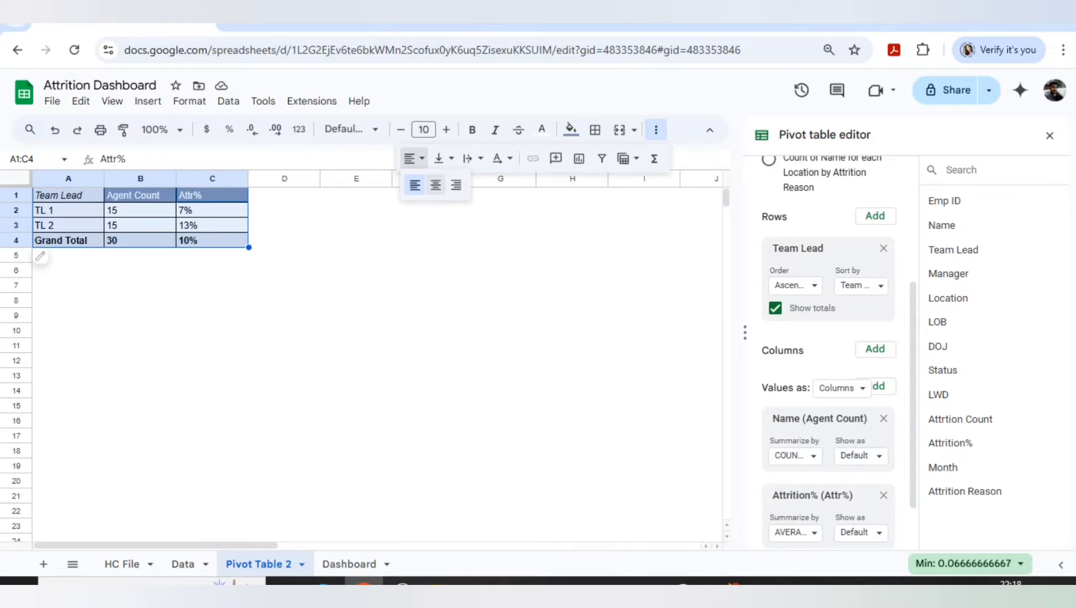
left_click(435, 185)
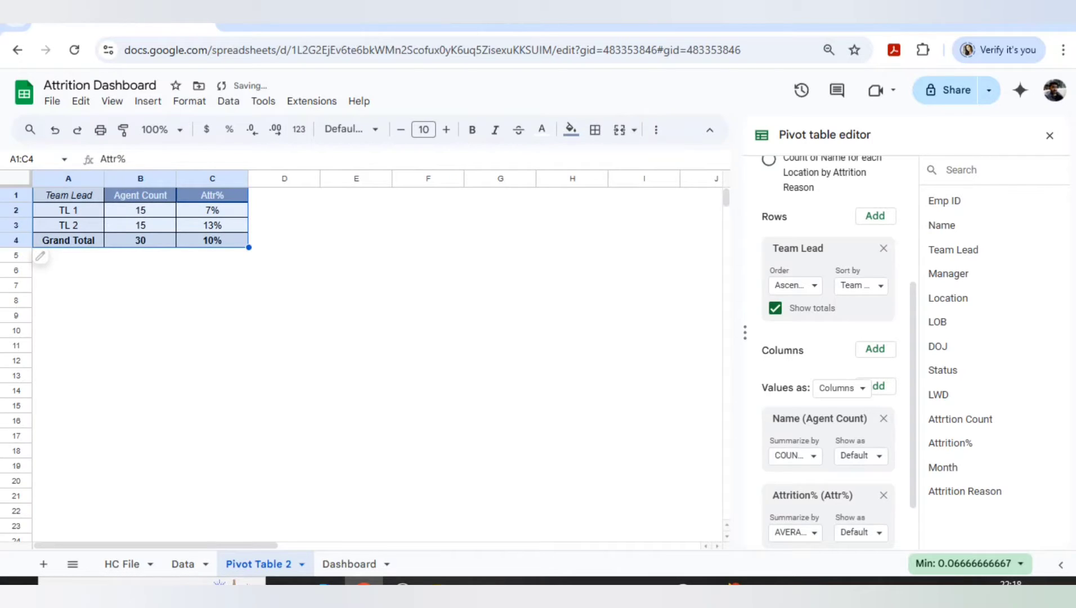
- Set the whole pivot table range A1:C4 back to left alignment
left_click_drag(68, 196, 225, 195)
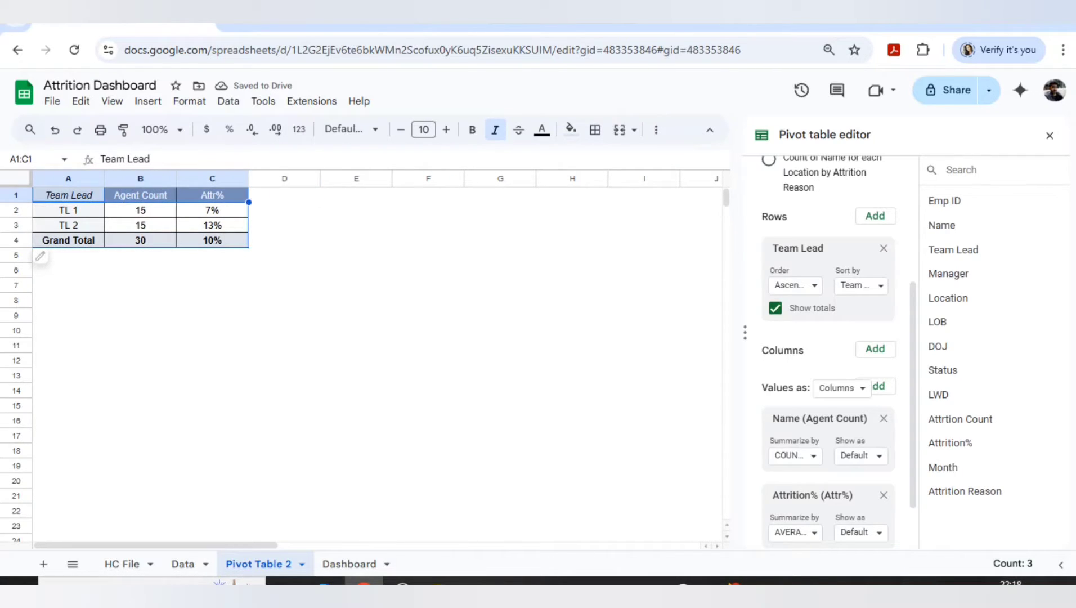
key("shift+Down")
key("shift+Down")
key("shift+Down")
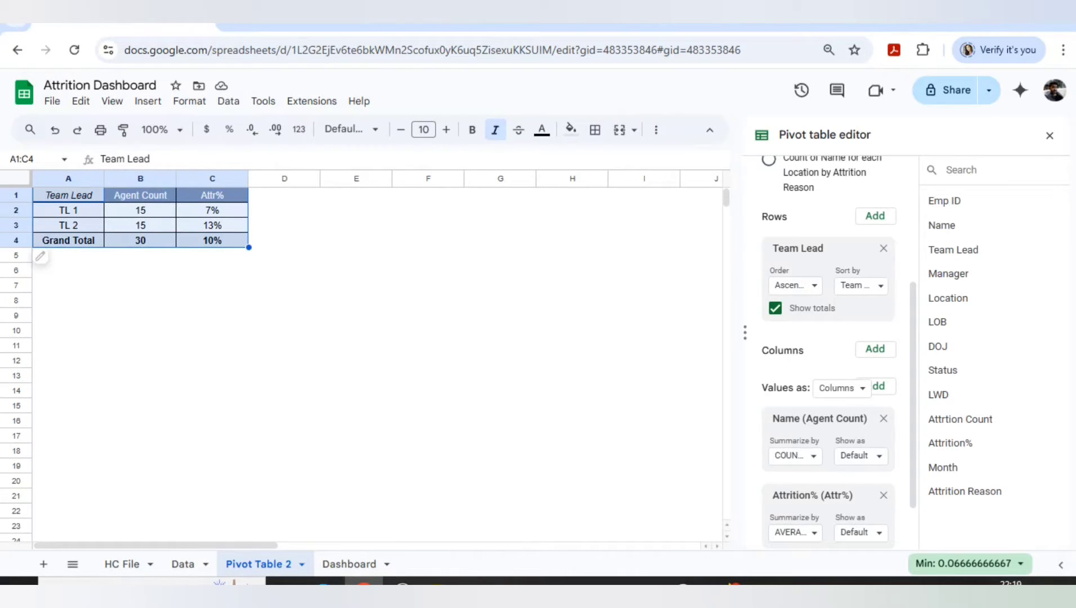
key("ctrl+shift+l")
left_click(140, 315)
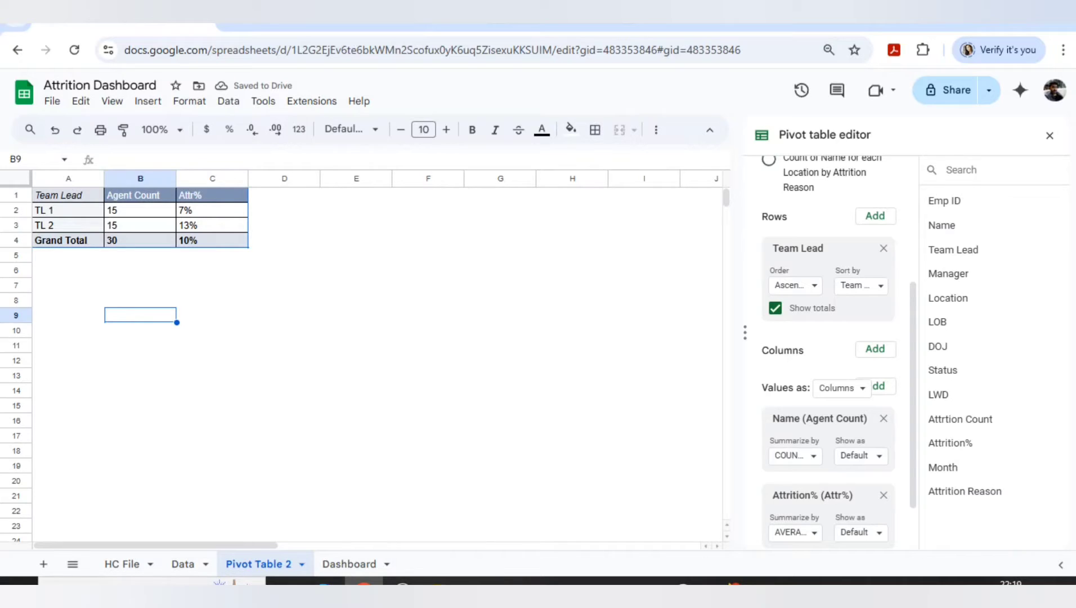
type("=vlookup(#REF!,#REF!,3,0)")
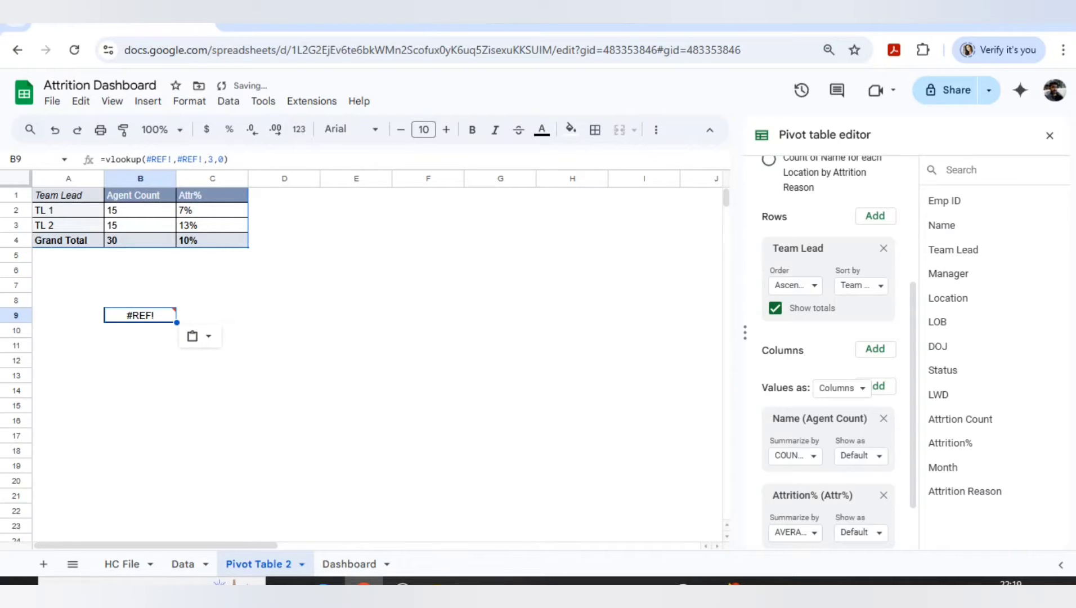
key("Down")
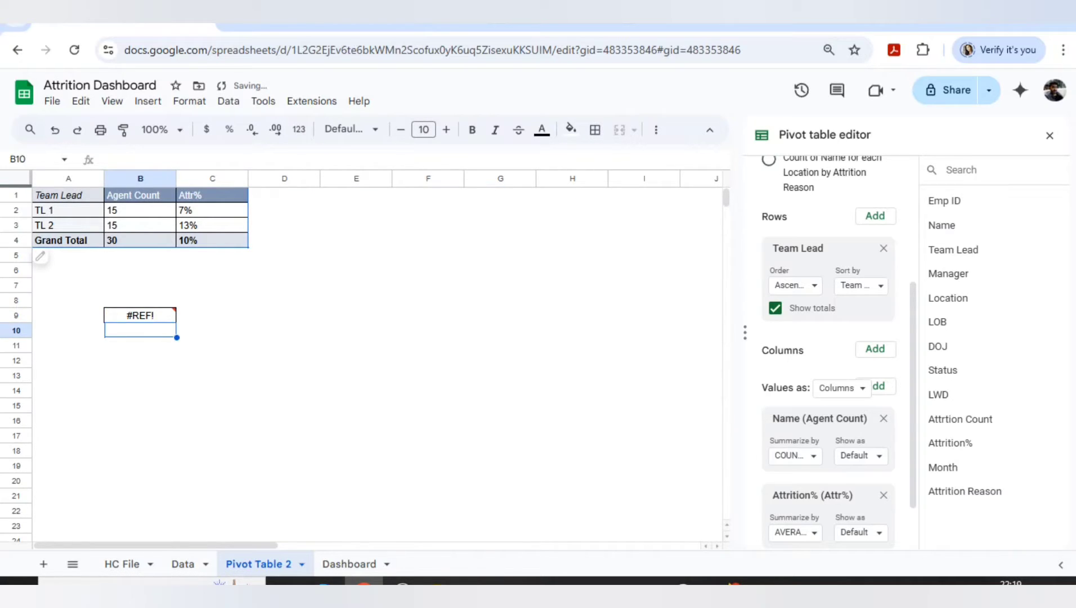
- Copy the pivot table A1:C4 and paste it starting at cell B9
left_click(68, 195)
key("ctrl+a")
key("ctrl+c")
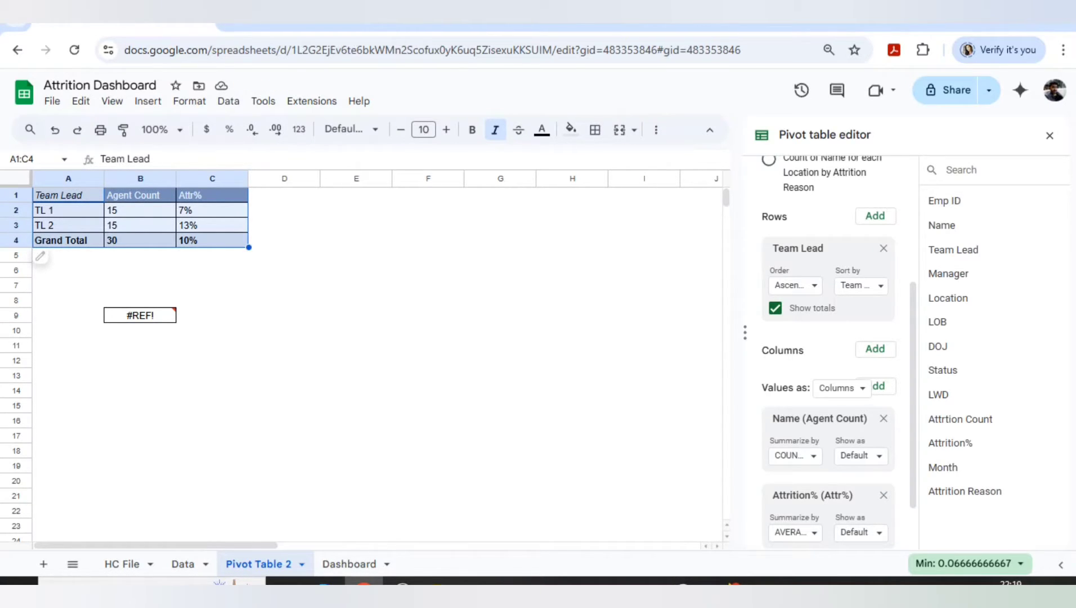
left_click(140, 315)
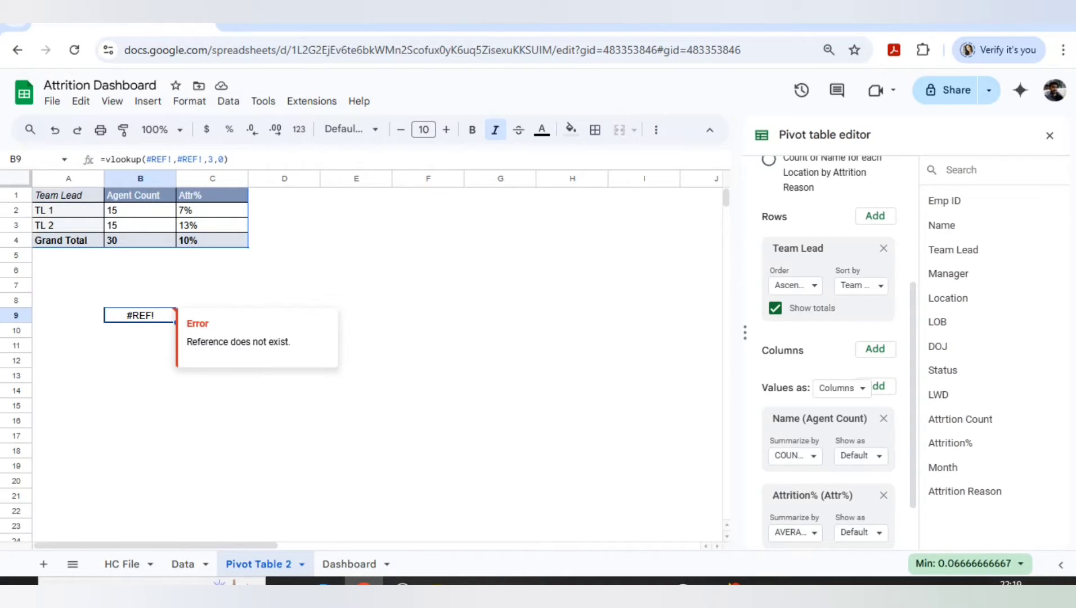
key("ctrl+v")
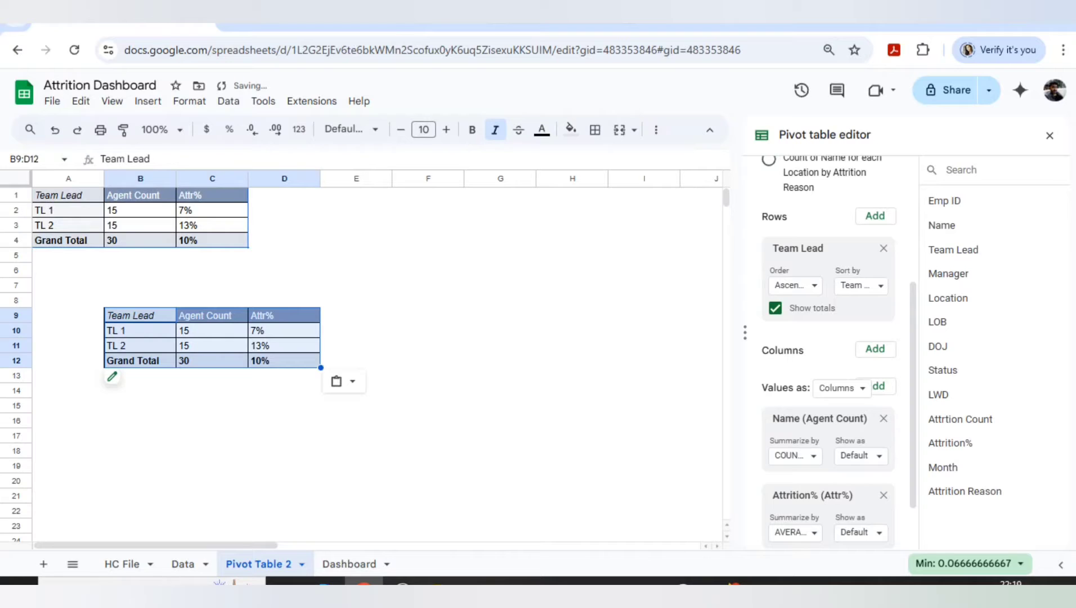
- Remove the original pivot table by pasting a copied blank cell over range A1:D4
left_click(285, 225)
left_click(284, 240)
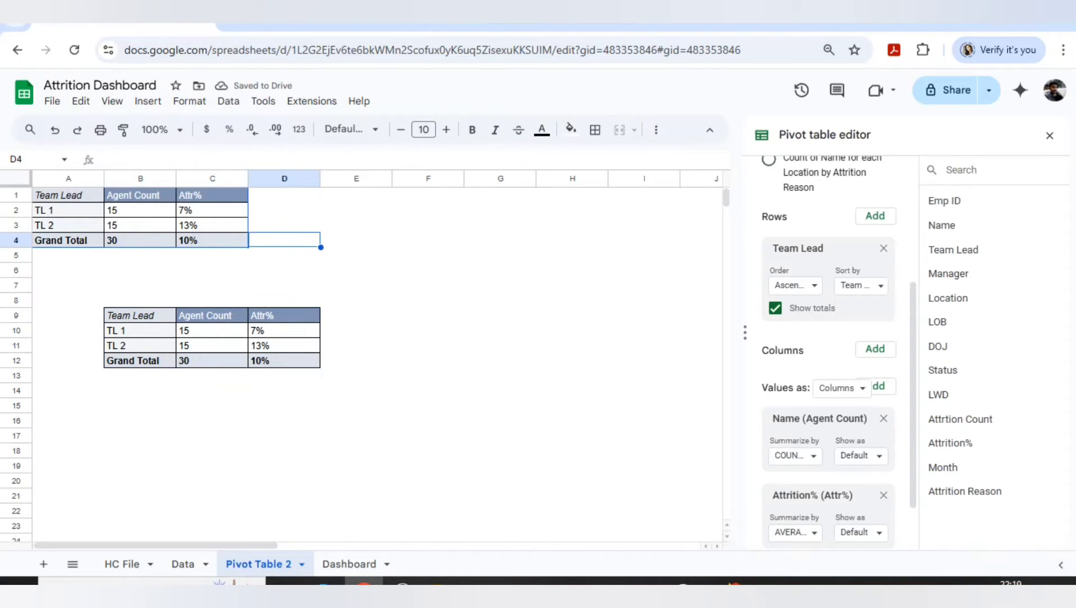
key("ctrl+c")
key("shift+Left")
key("shift+Left")
key("shift+Left")
key("shift+Up")
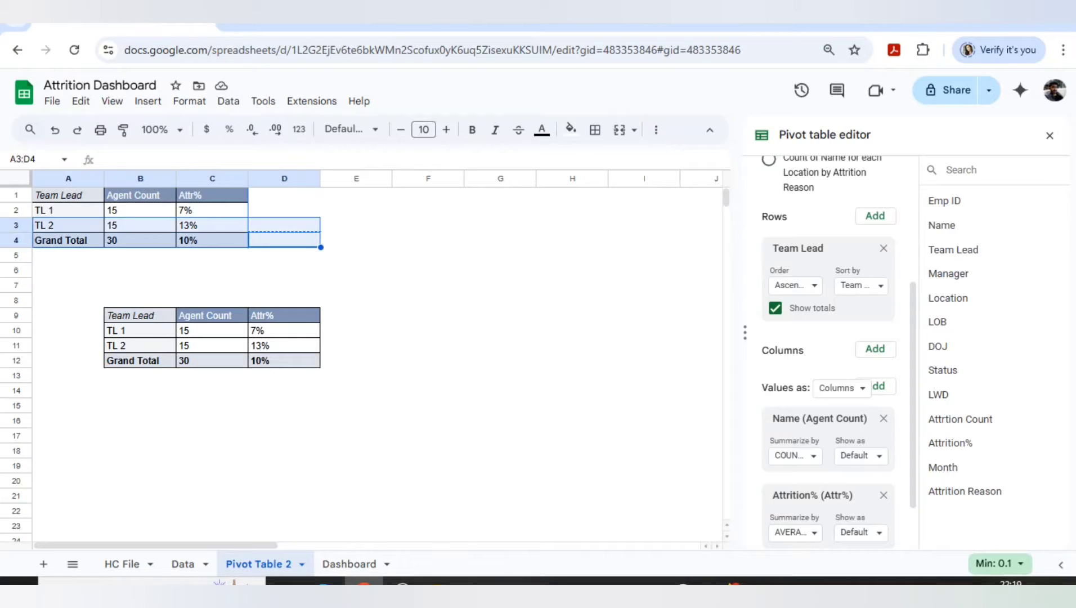
key("shift+Up")
key("shift+Up")
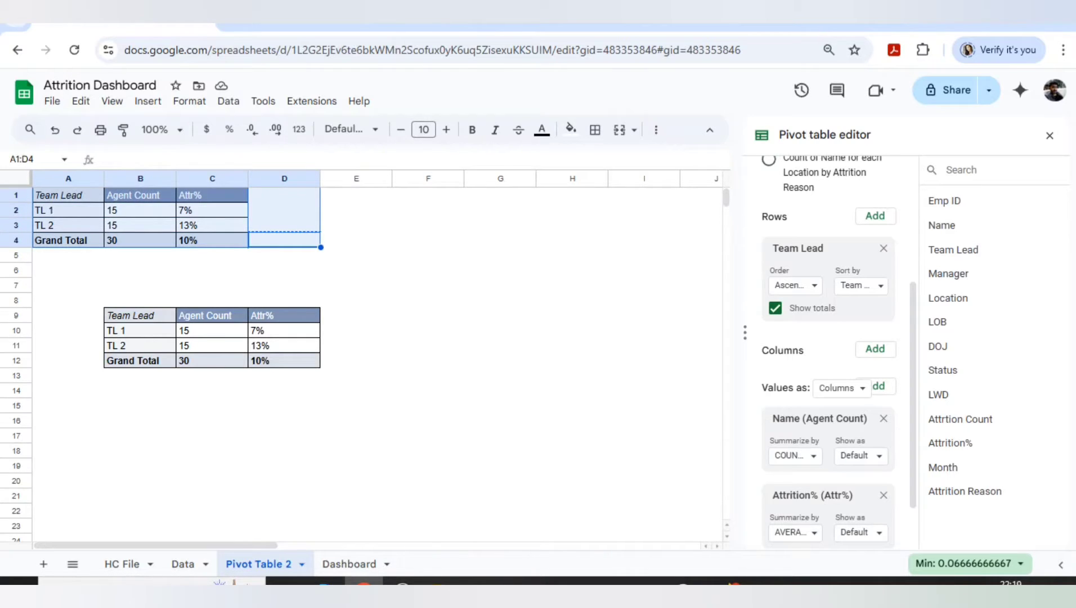
key("ctrl+v")
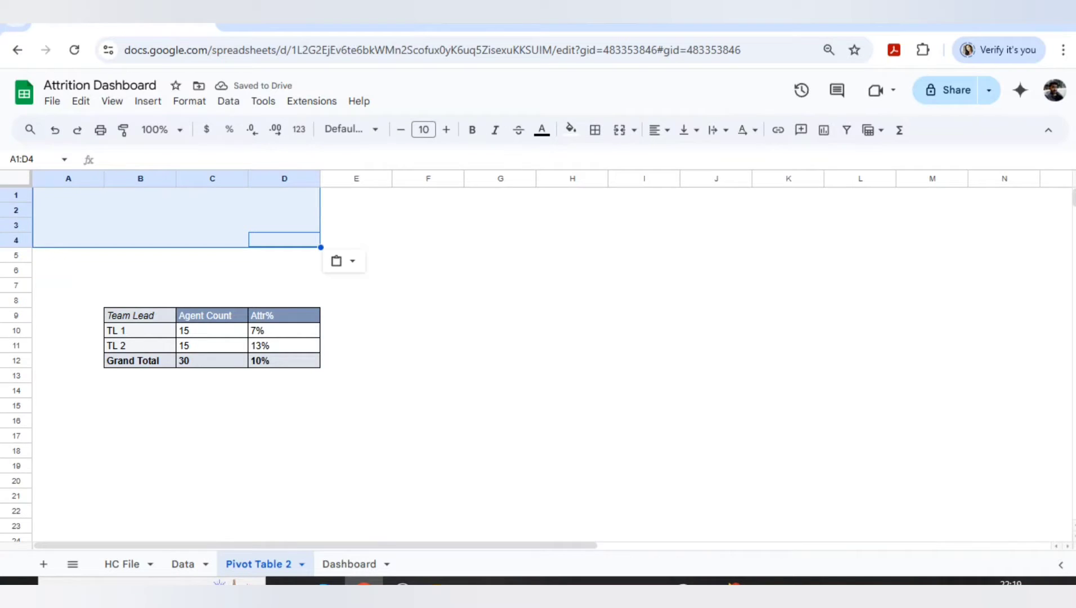
left_click(357, 285)
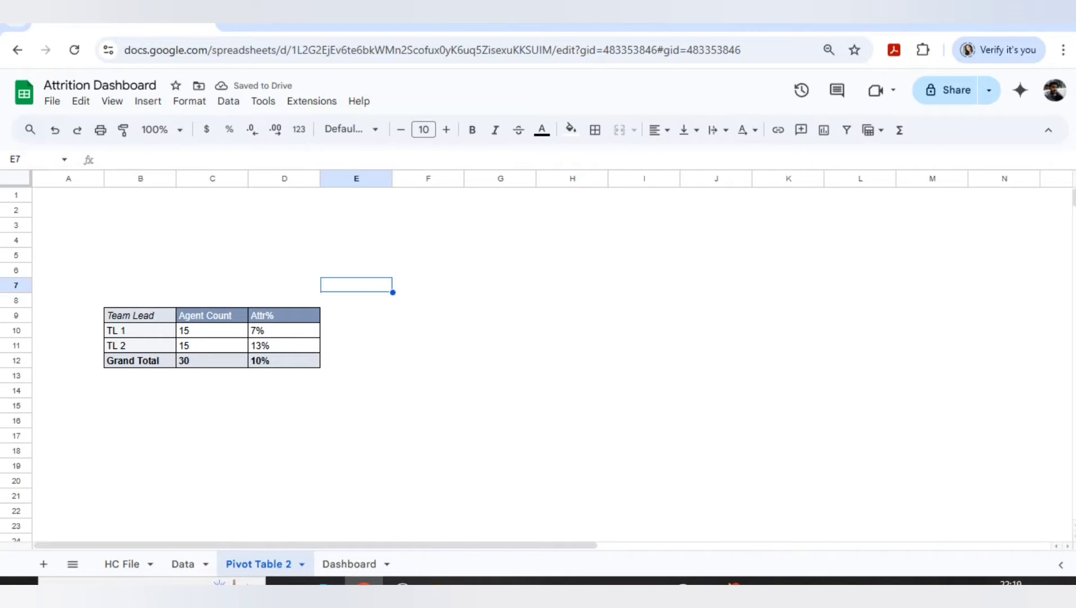
- Check the title banner on the Dashboard sheet as a reference and return to the Pivot Table 2 sheet
left_click(350, 564)
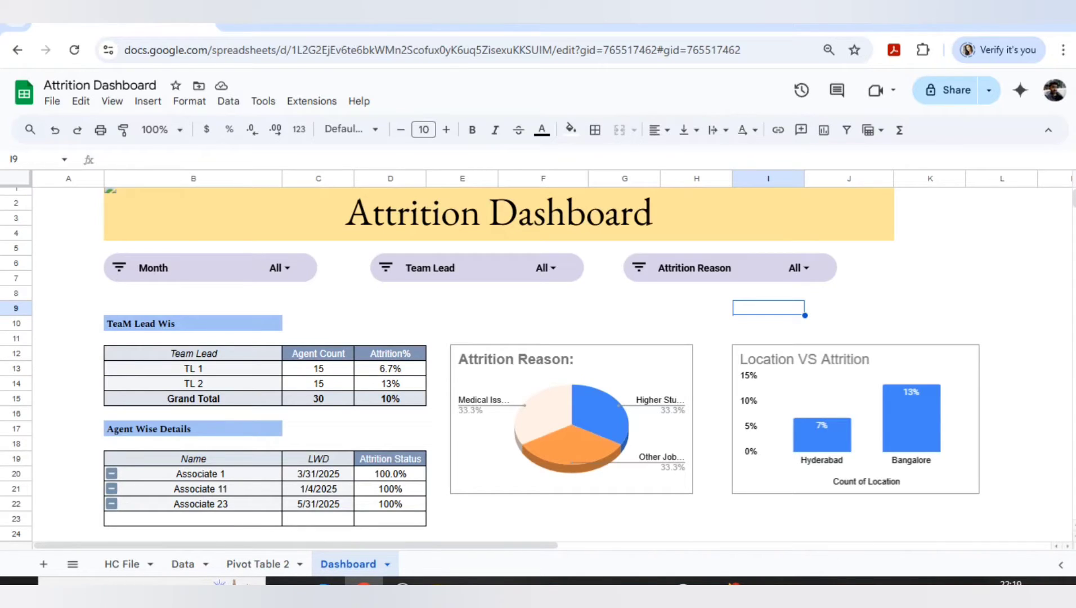
left_click(186, 215)
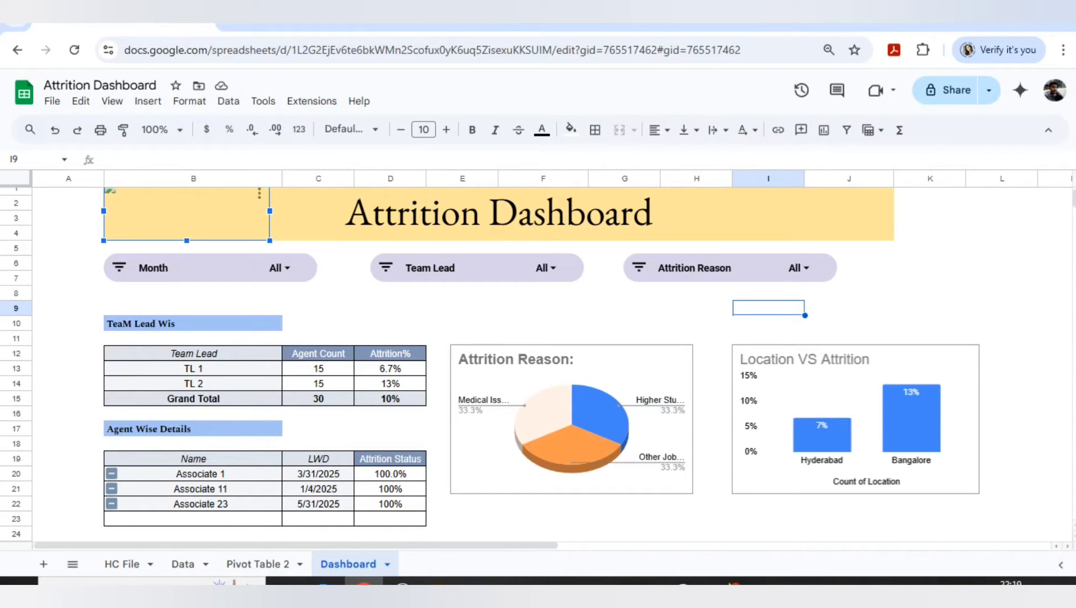
left_click(499, 213)
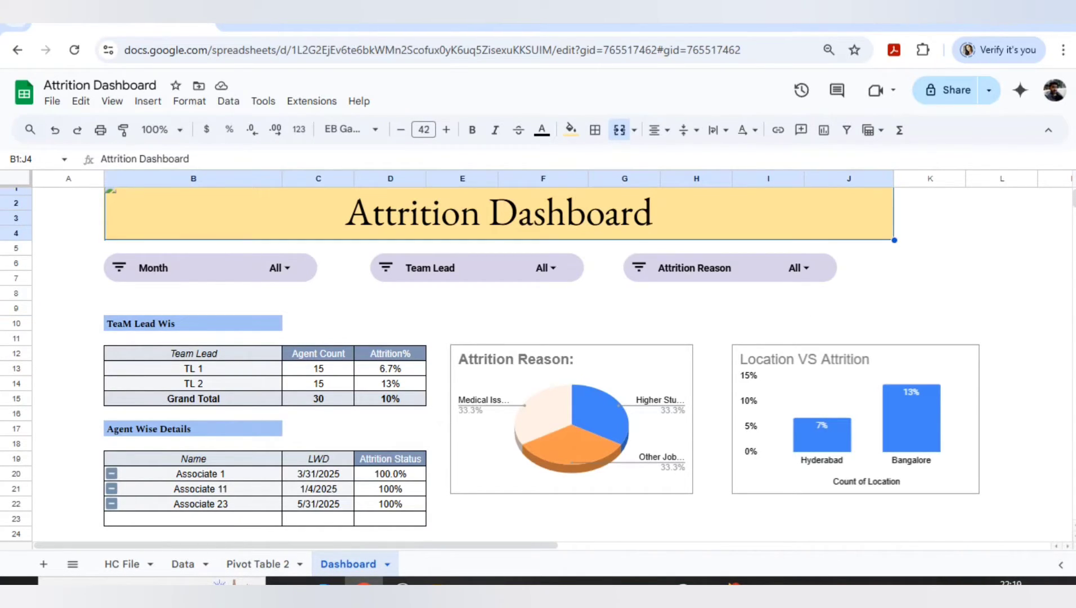
key("ctrl+c")
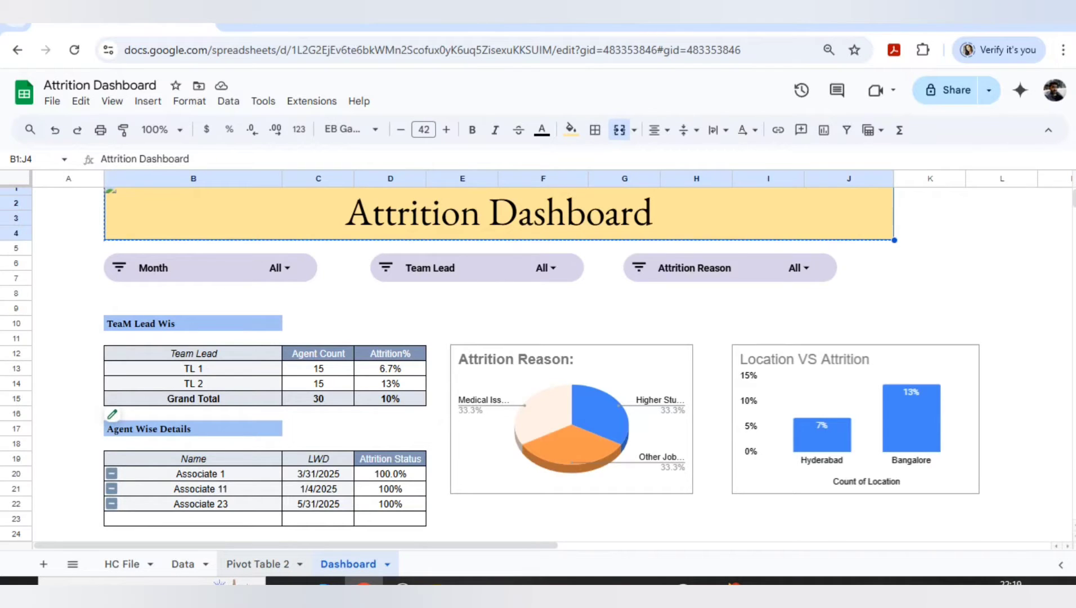
left_click(257, 564)
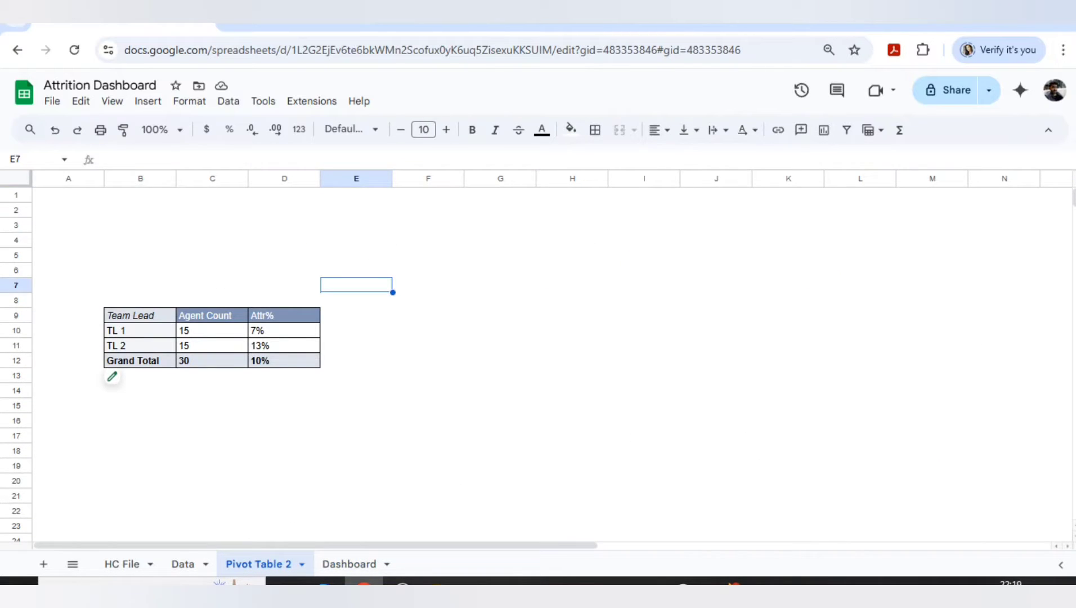
- Merge the cells across columns B to M above the pivot table into a banner and fill it with golden yellow
left_click(140, 210)
left_click(140, 196)
left_click_drag(140, 195, 500, 195)
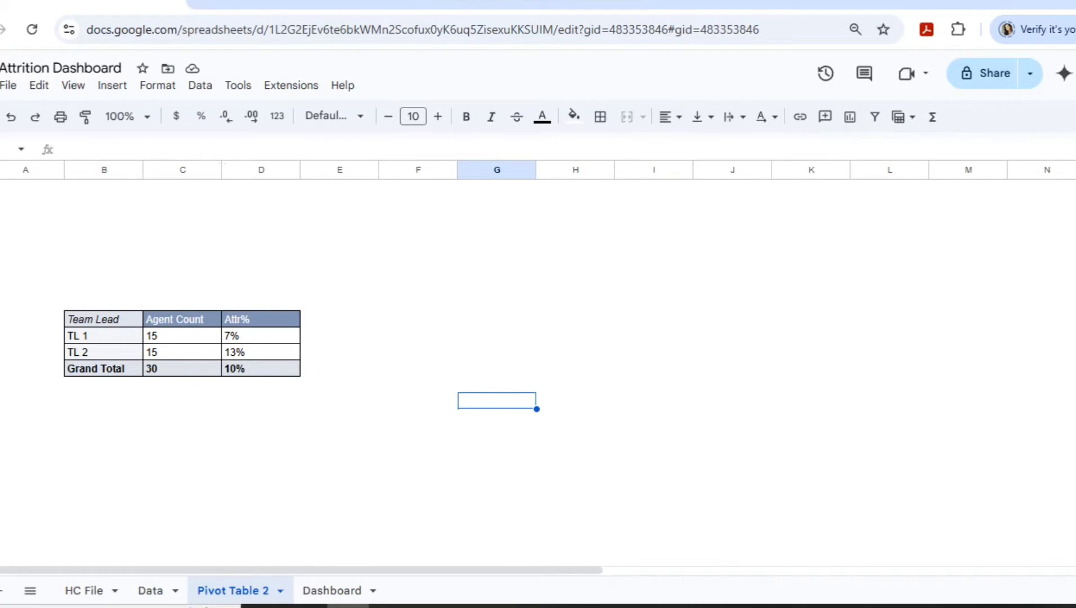
left_click(536, 220)
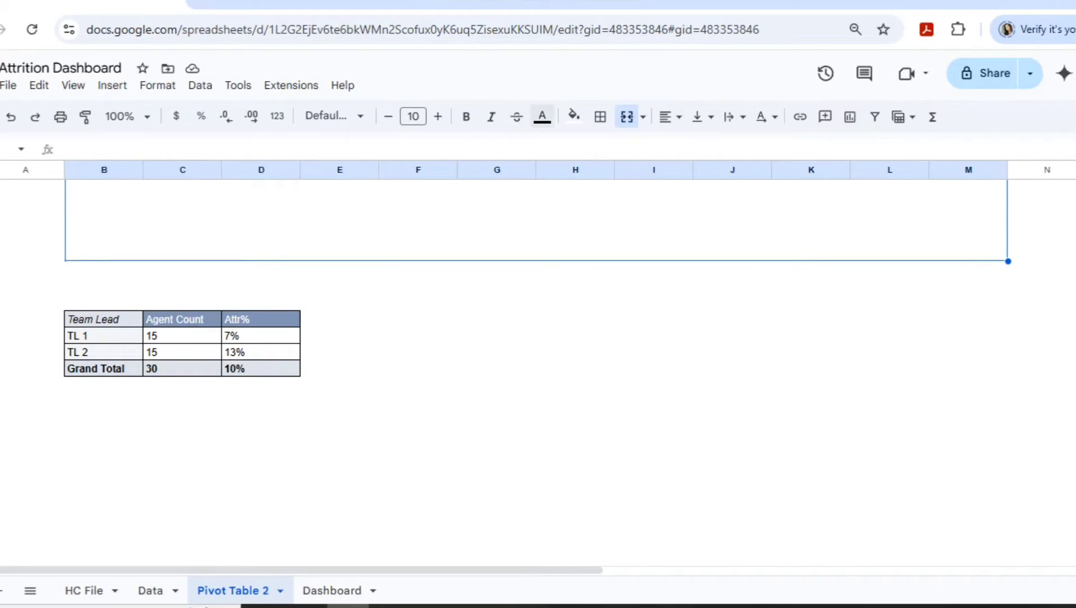
left_click(574, 116)
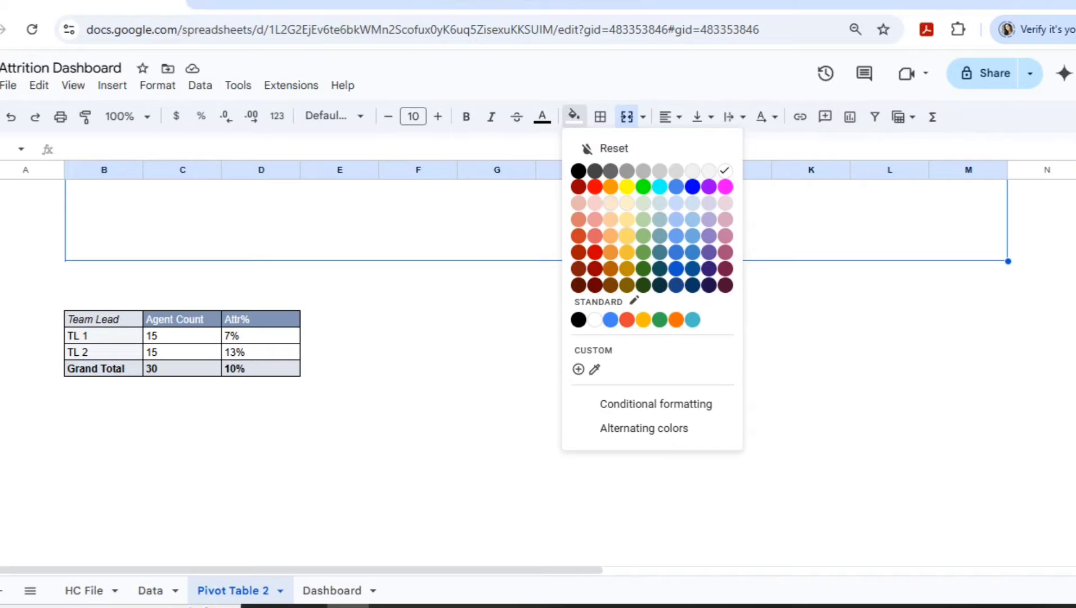
left_click(627, 235)
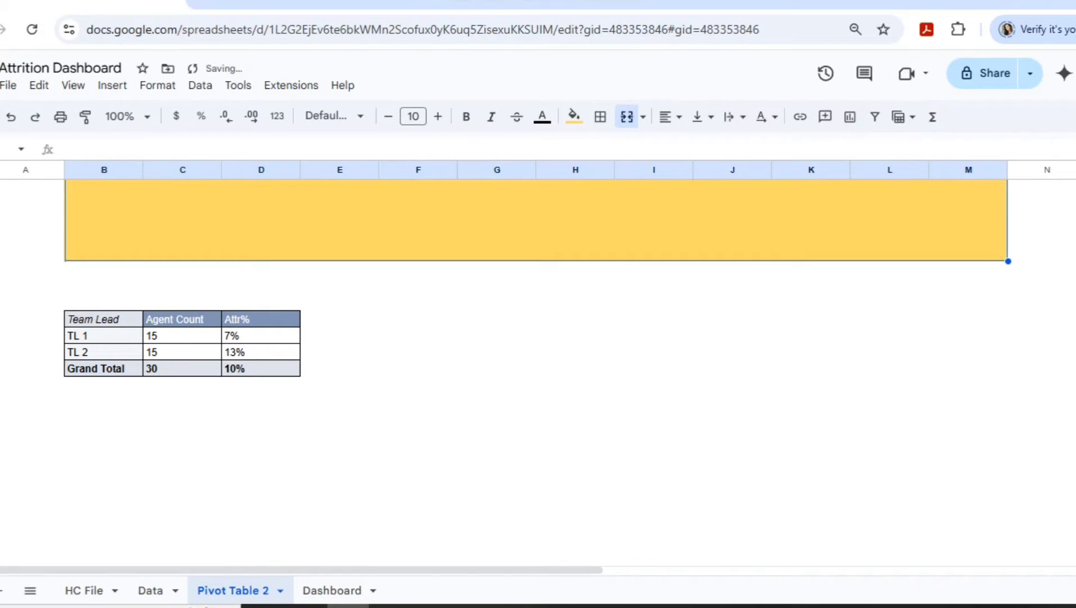
- Enter the title "Attrition Dashboard" in the merged golden yellow banner
type("Attrit")
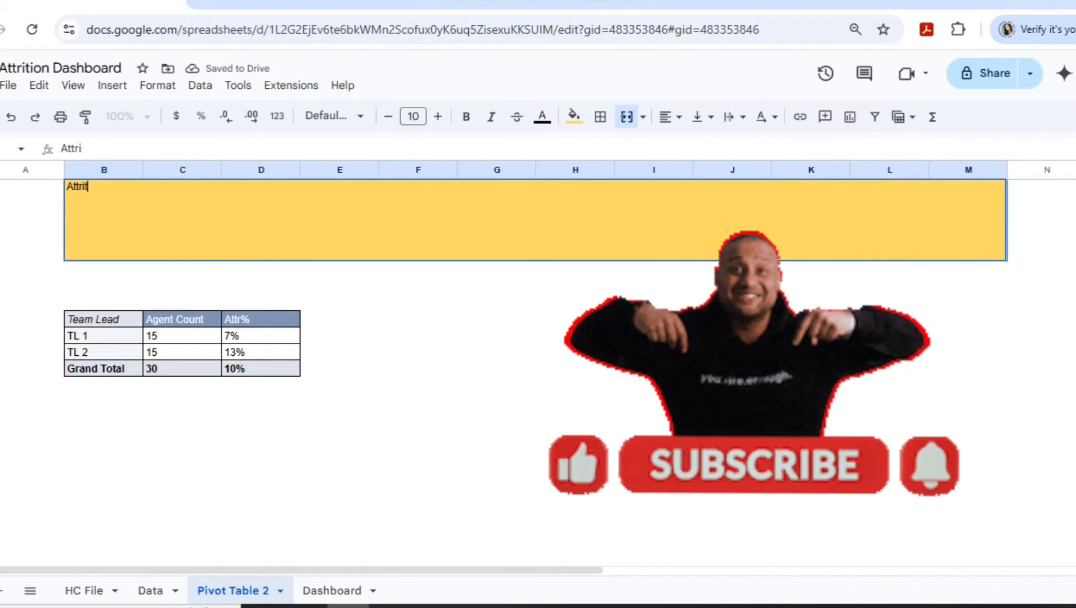
type("ion ")
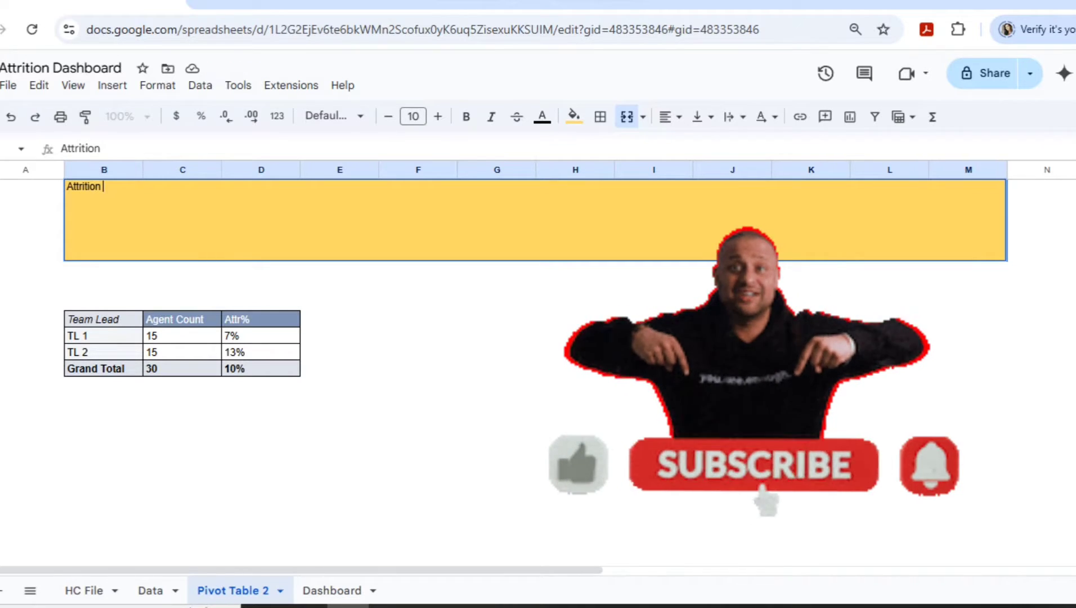
type("F")
key("BackSpace")
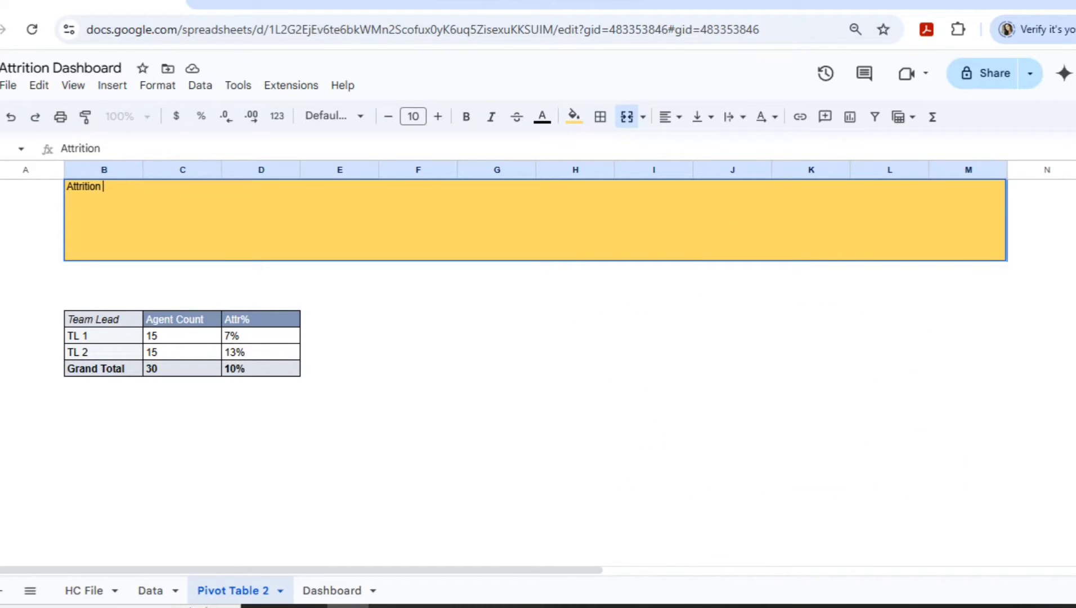
type("Dashbo")
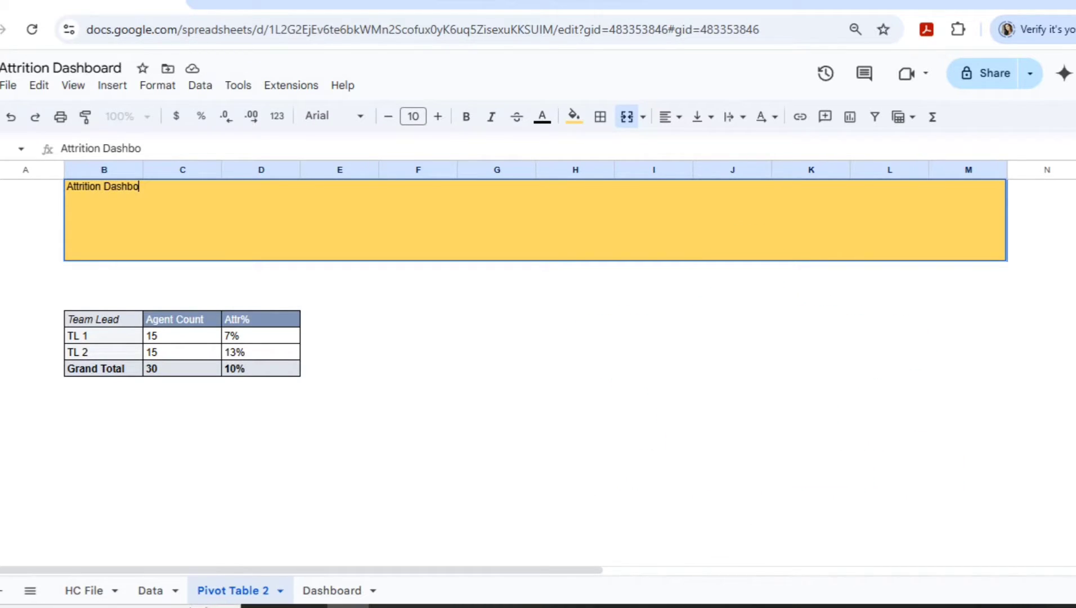
type("ard")
- Center the banner title horizontally and align it vertically to the middle
key("ctrl+a")
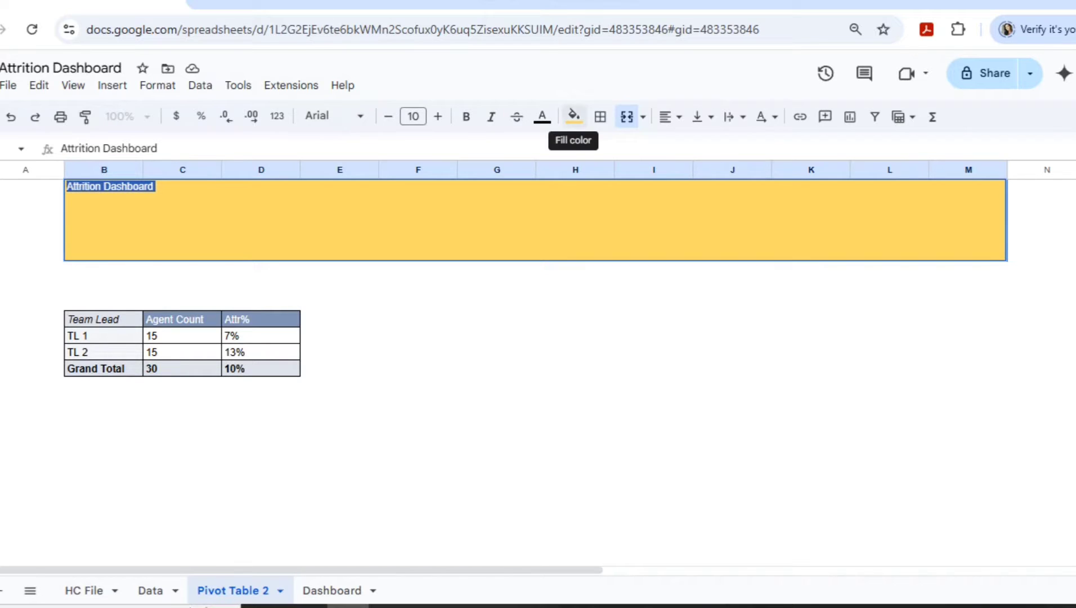
left_click(670, 116)
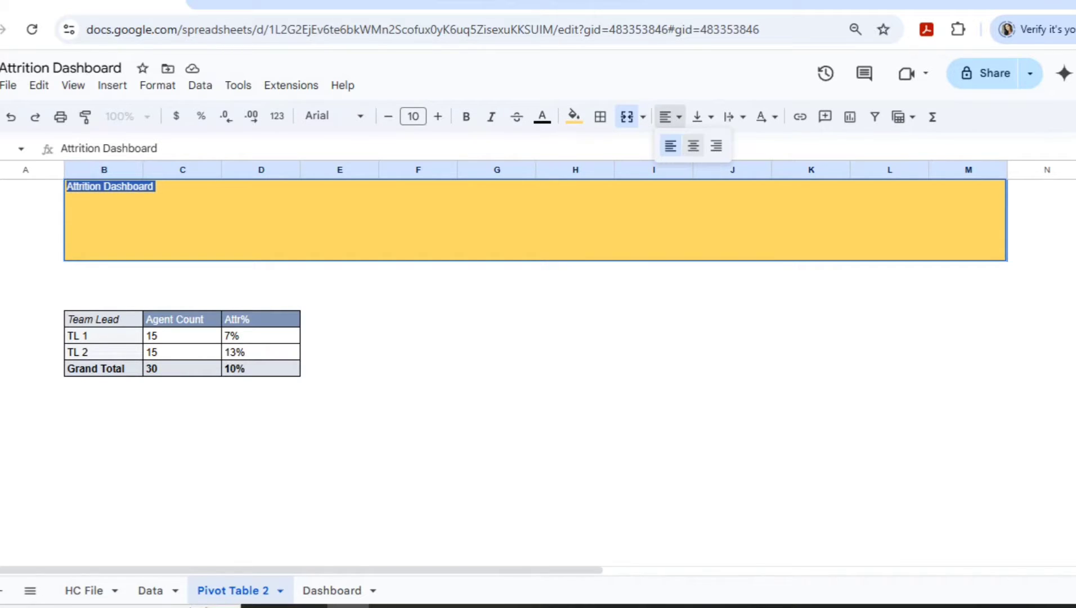
left_click(694, 145)
left_click(701, 116)
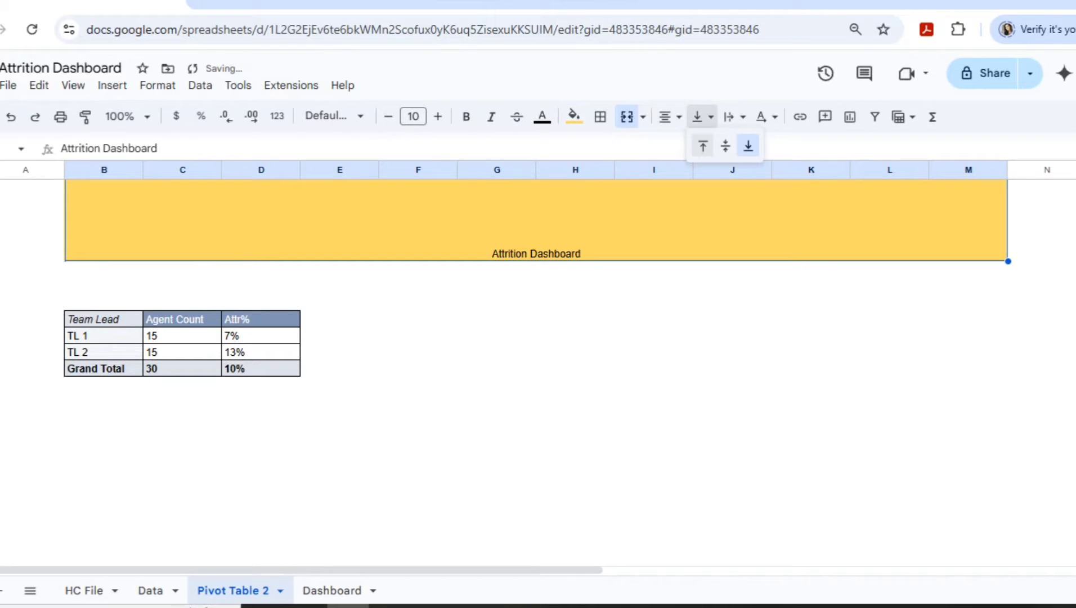
left_click(726, 146)
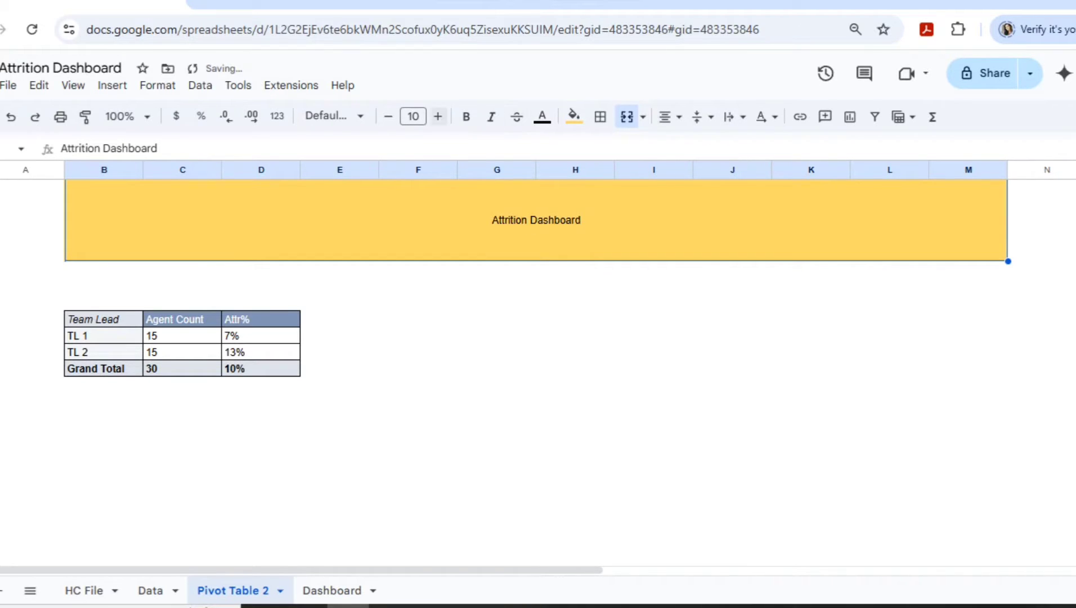
- Enlarge the "Attrition Dashboard" banner title to font size 46
left_click(414, 116)
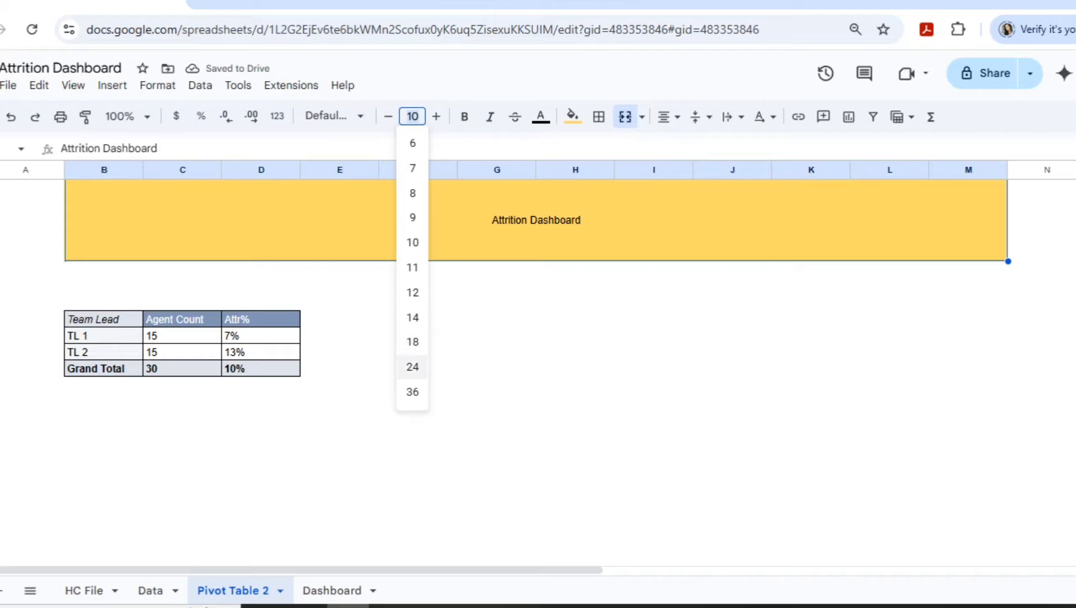
left_click(413, 392)
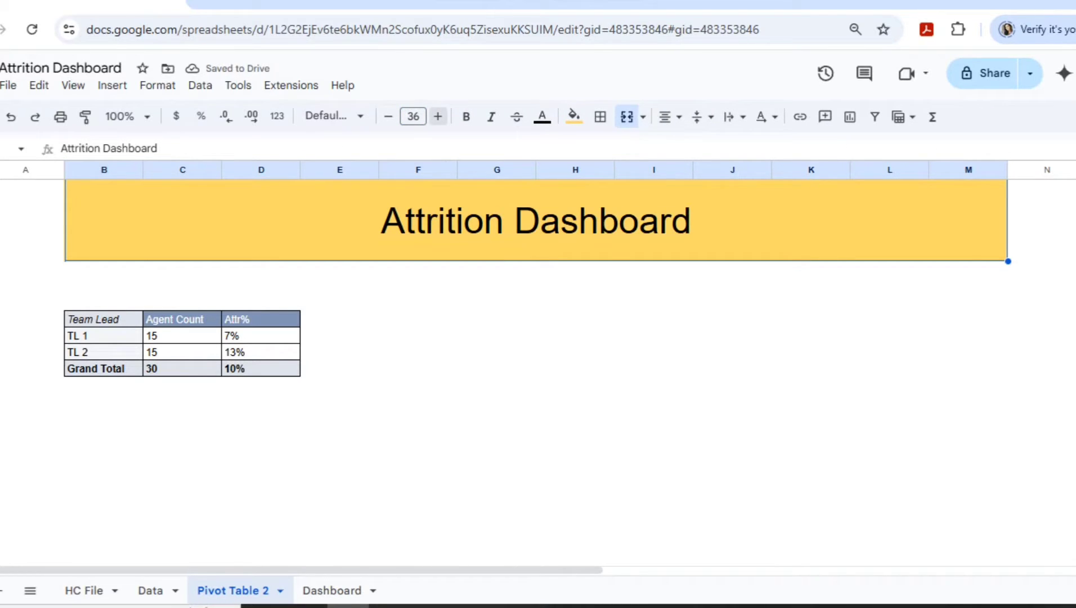
left_click(437, 116)
left_click(438, 117)
double_click(438, 117)
double_click(438, 116)
double_click(438, 116)
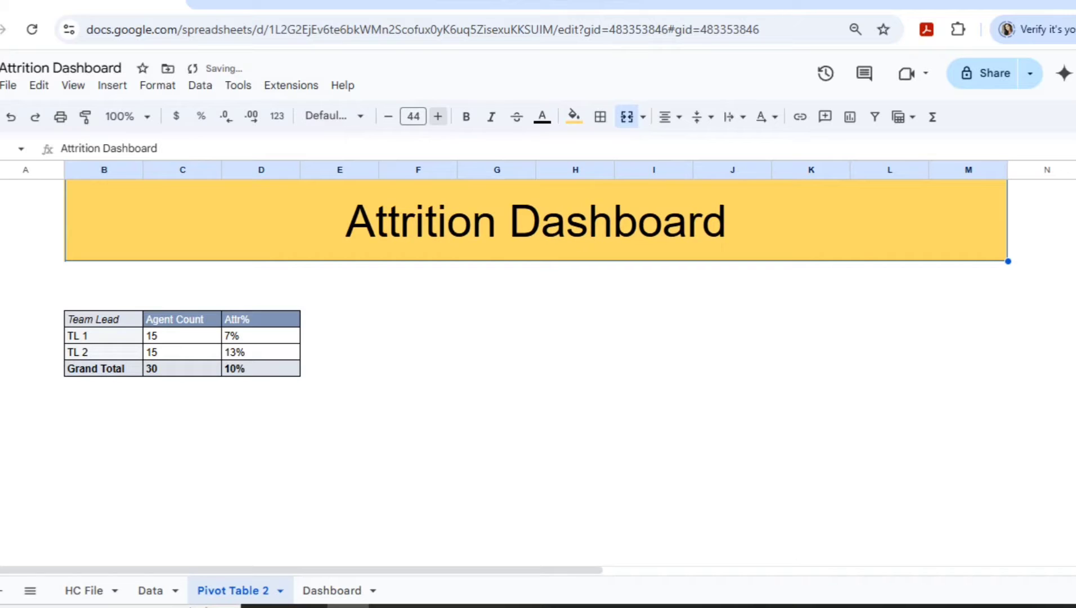
double_click(438, 117)
- Set the banner title's font to EB Garamond and make it bold
left_click(332, 116)
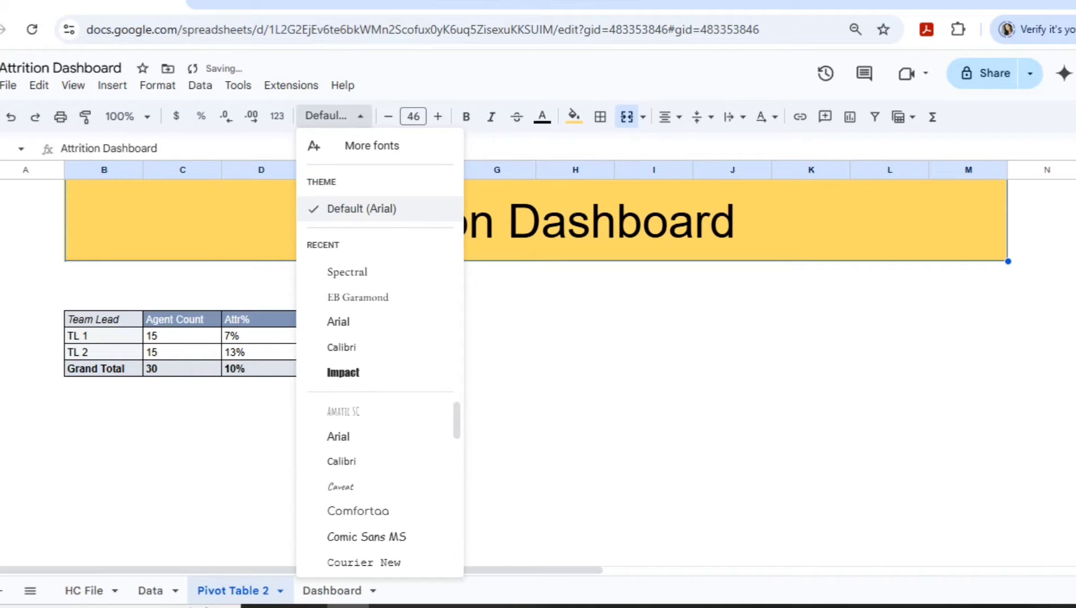
left_click(358, 298)
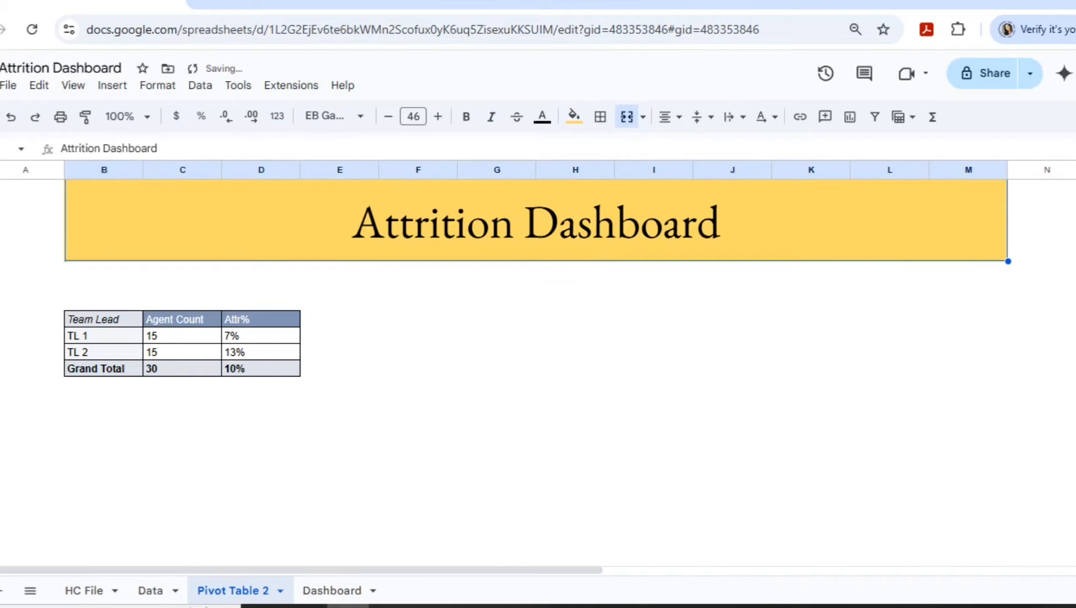
key("ctrl+b")
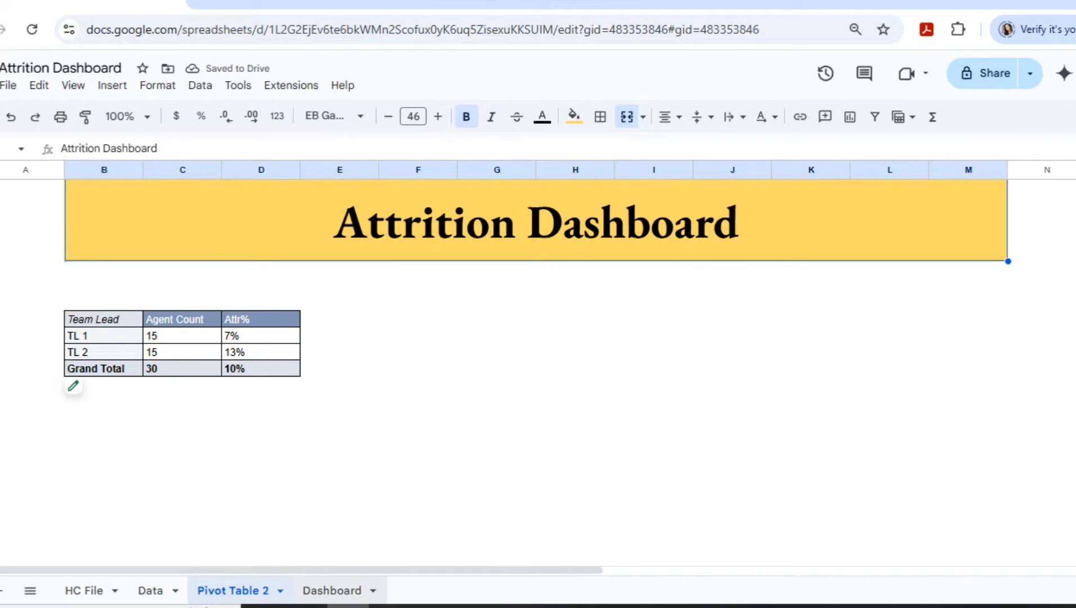
- Check the Dashboard sheet as a reference, and set the source range of the team lead pivot table on Pivot Table 2 to Data!A:M
left_click(332, 590)
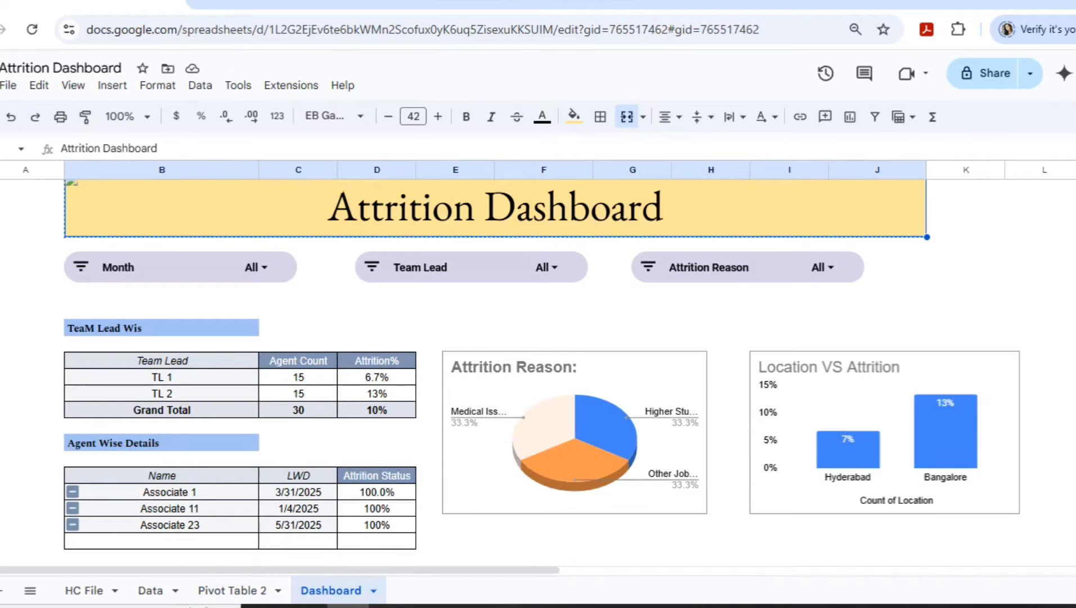
left_click(238, 590)
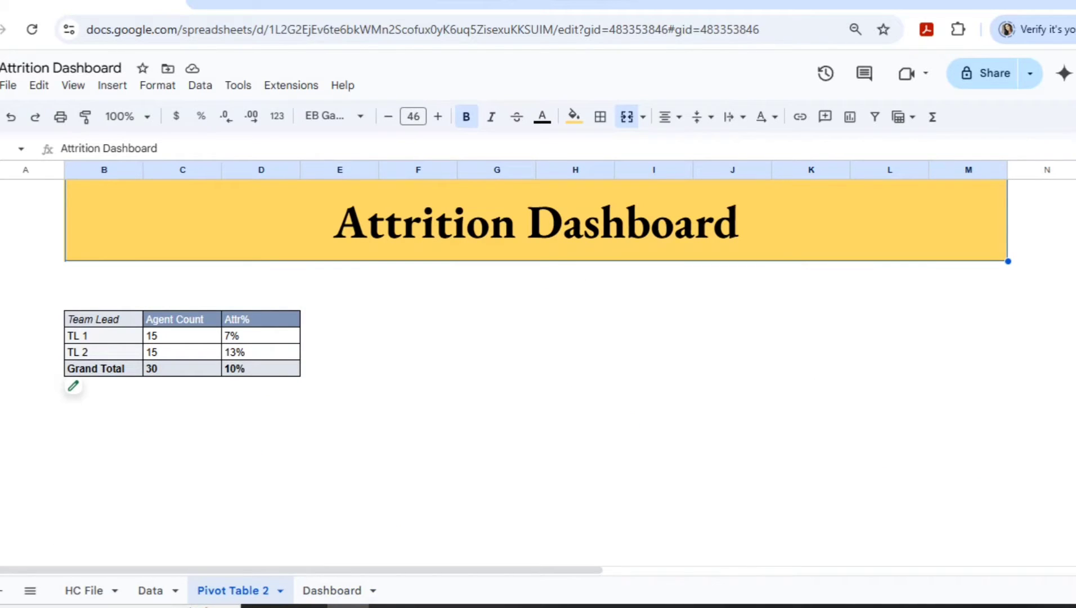
left_click(104, 319)
key("ctrl+a")
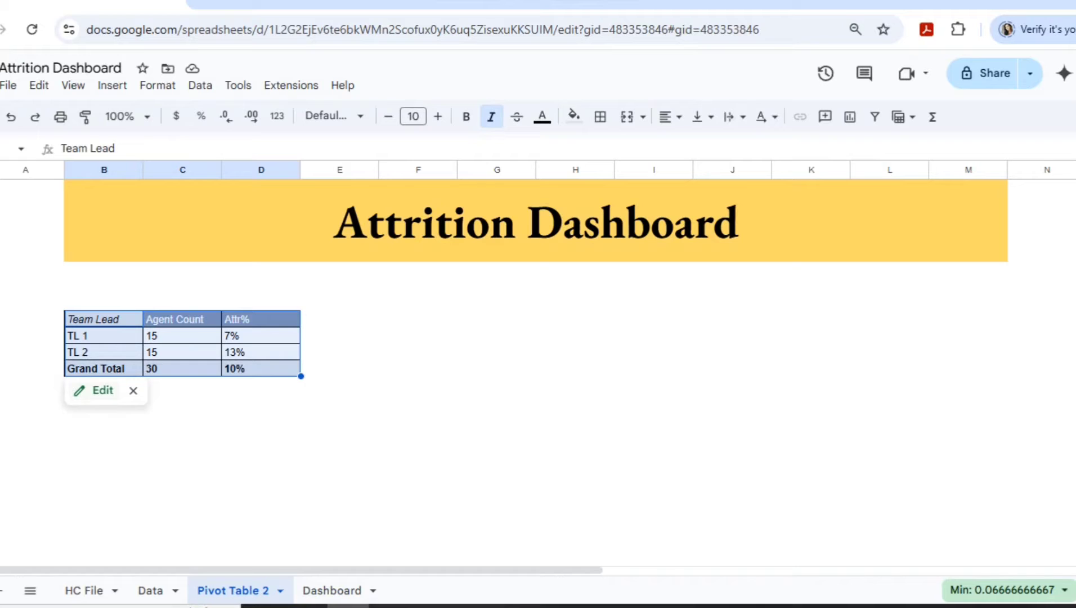
left_click(95, 390)
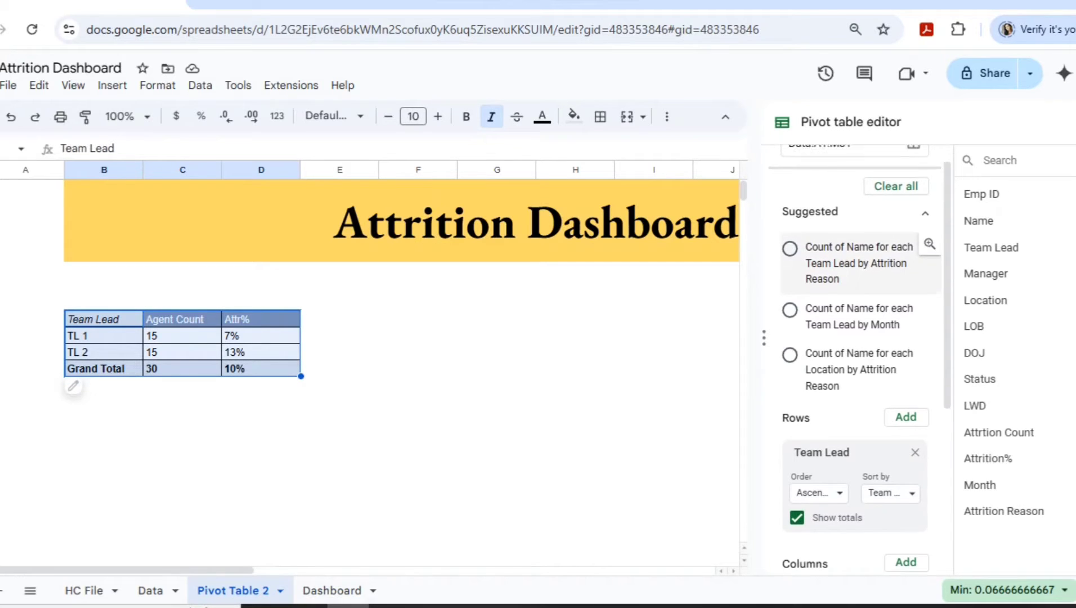
left_click(854, 168)
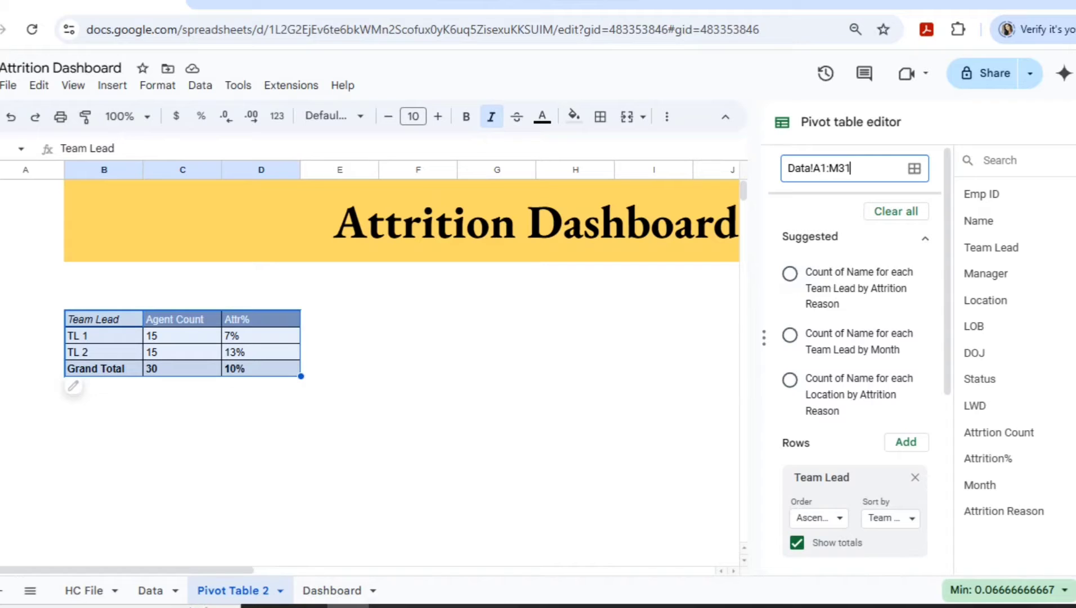
key("BackSpace")
key("BackSpace")
key("Left")
key("Left")
key("BackSpace")
key("Return")
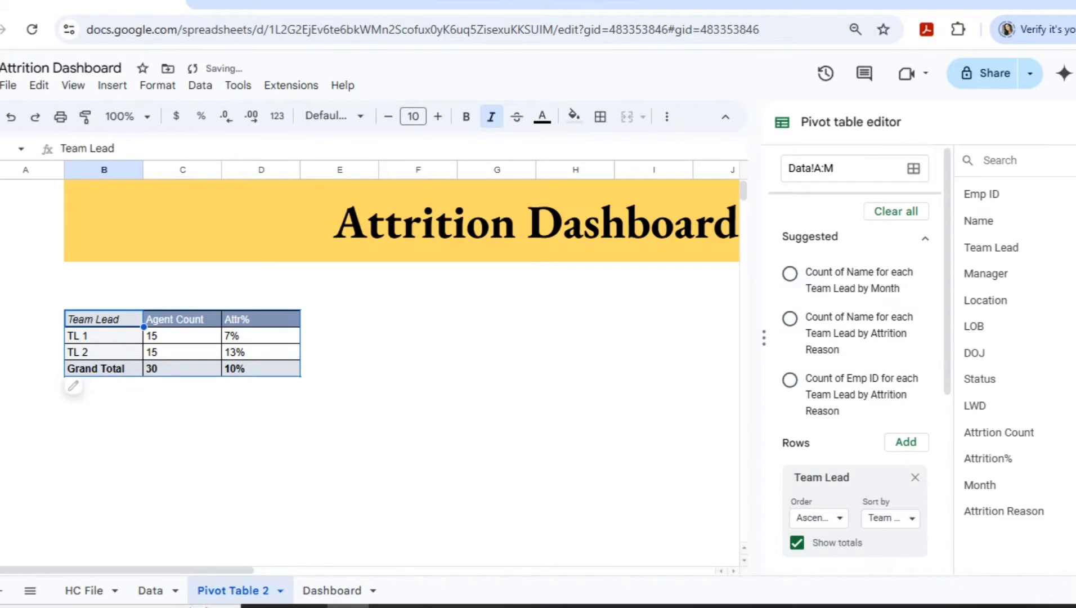
- Apply left horizontal alignment to all cells of the team lead pivot table
left_click(103, 353)
key("ctrl+a")
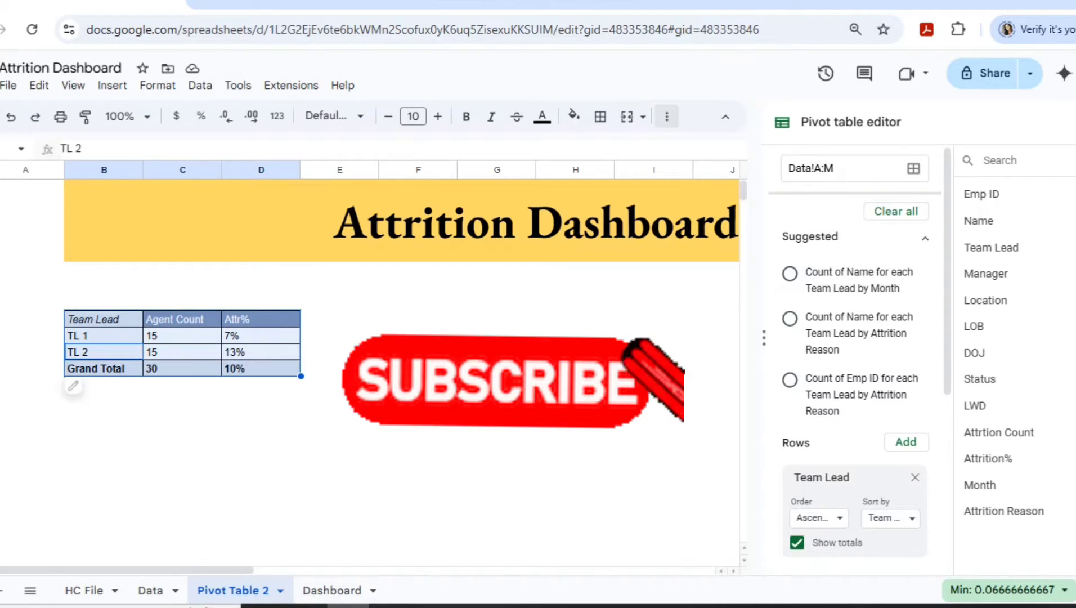
left_click(666, 116)
left_click(402, 148)
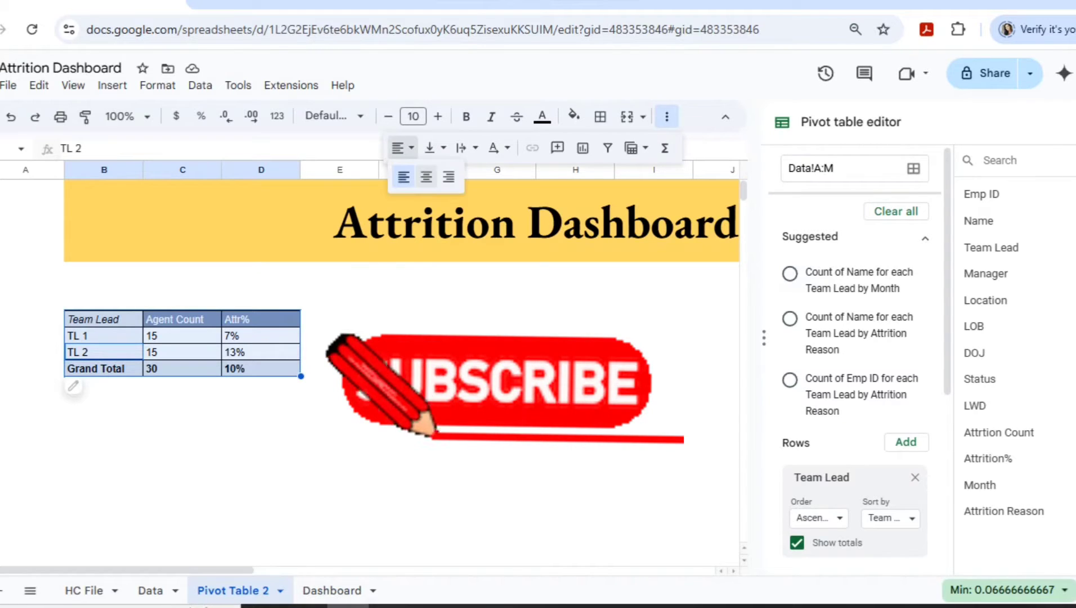
left_click(403, 177)
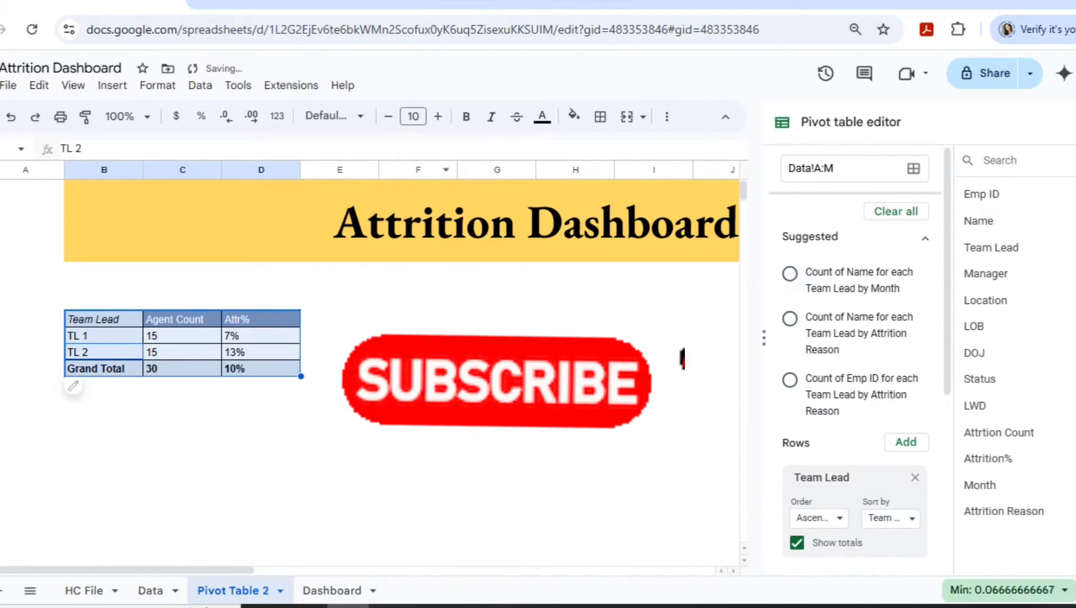
left_click(413, 170)
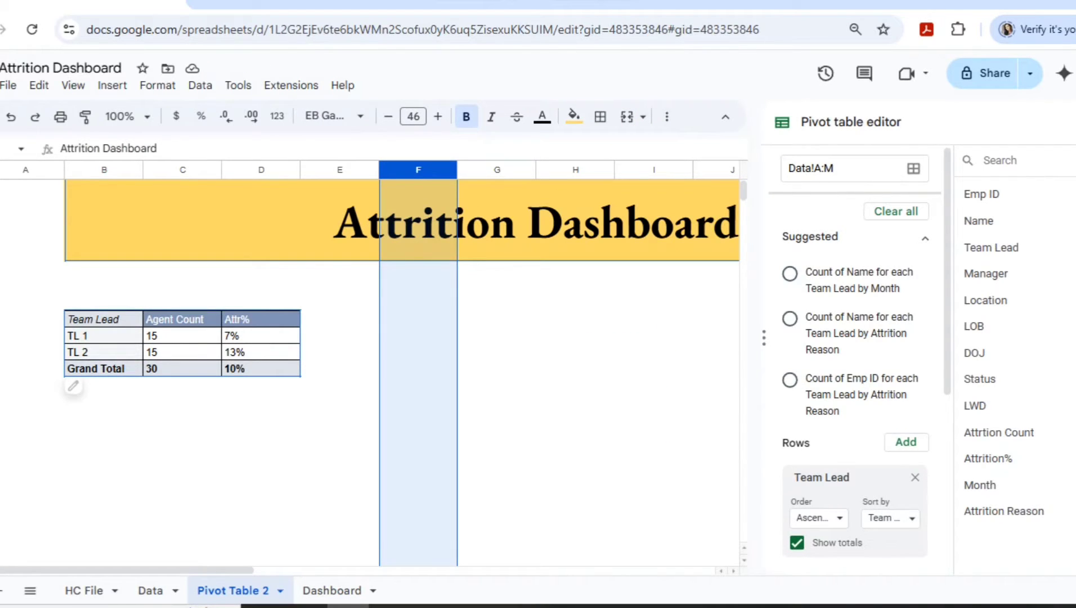
- Center the contents of the whole team lead pivot table horizontally
left_click(183, 336)
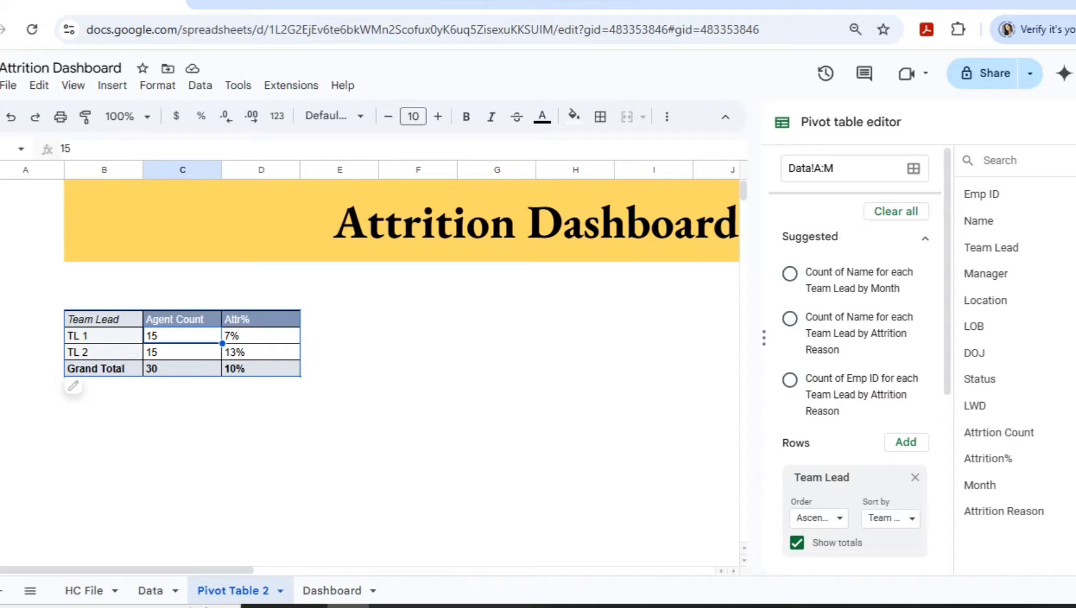
key("ctrl+a")
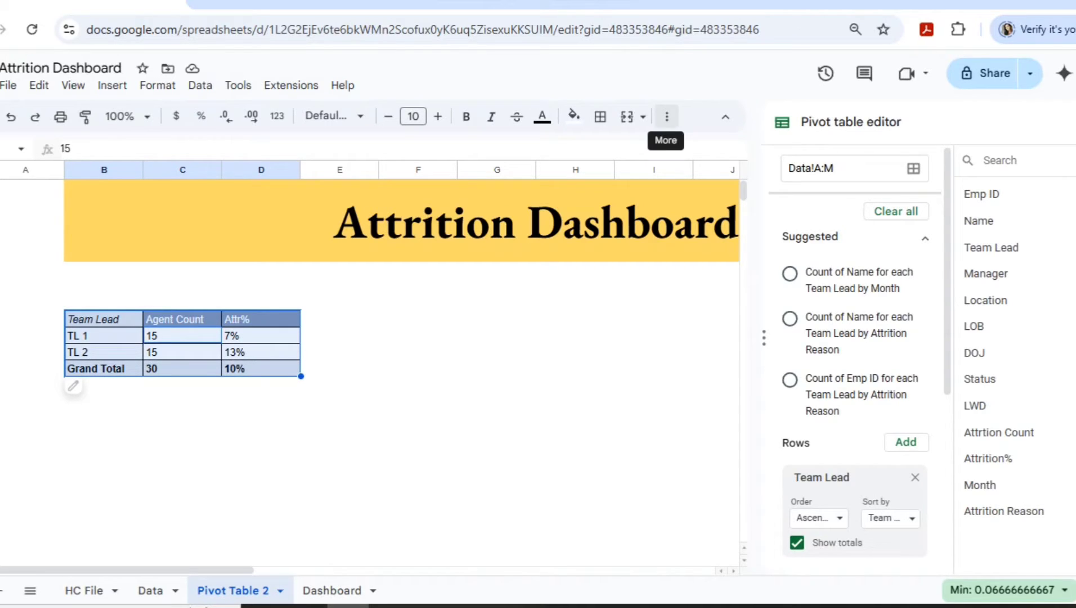
left_click(667, 117)
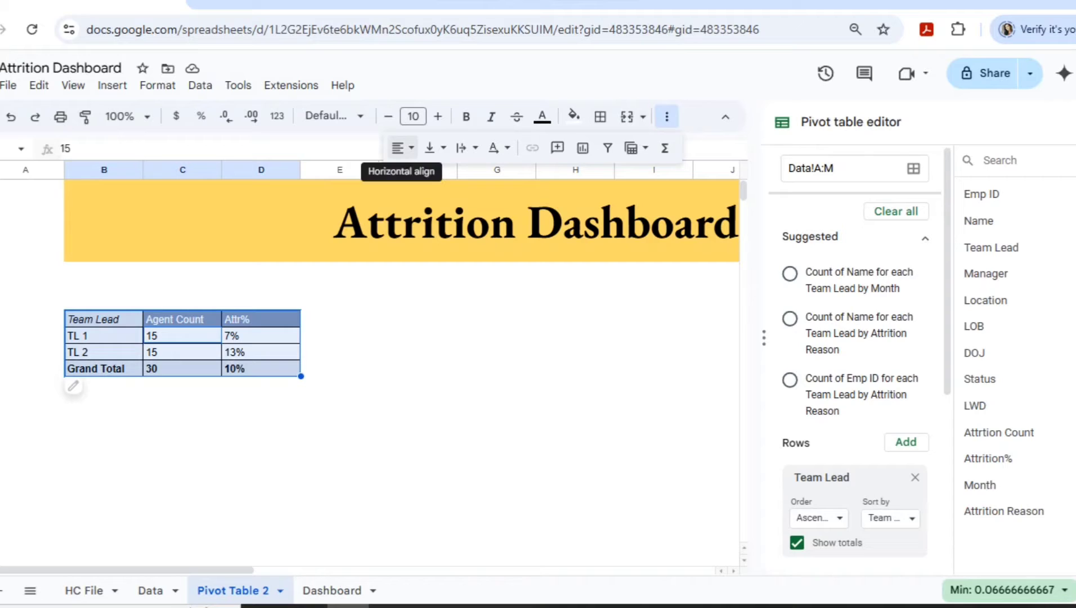
left_click(401, 147)
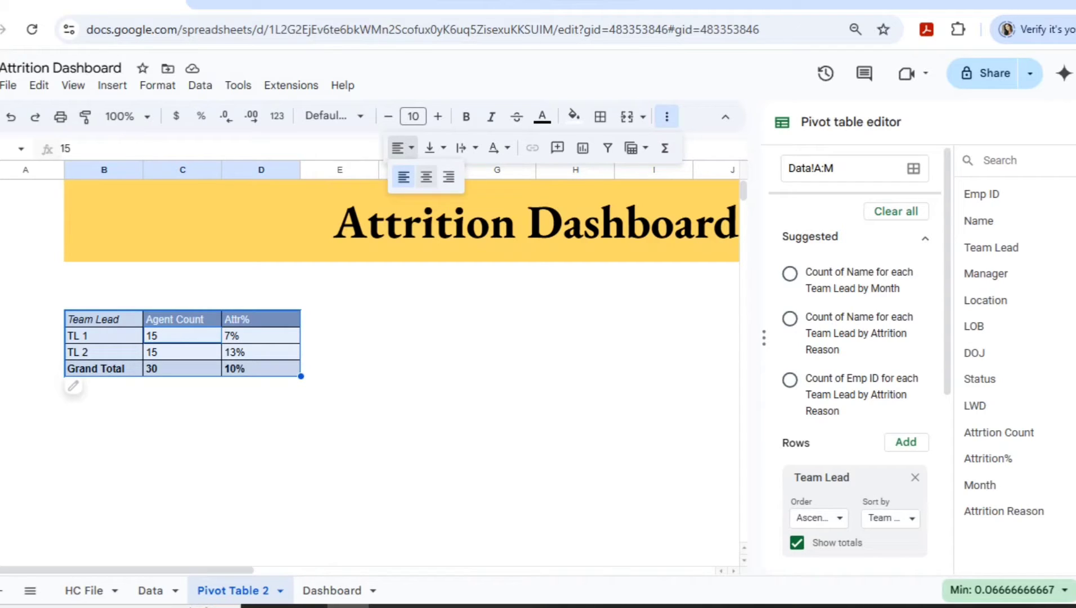
left_click(426, 177)
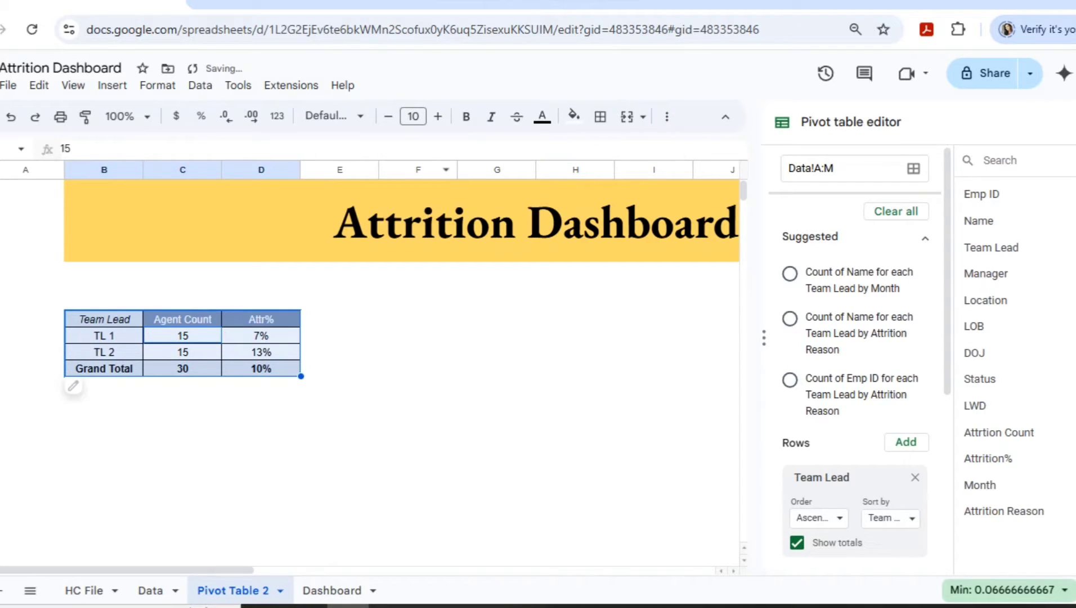
- Copy the centered team lead pivot table and paste it below in column B, leaving two blank rows between the tables
key("ctrl+c")
left_click(104, 319)
key("ctrl+a")
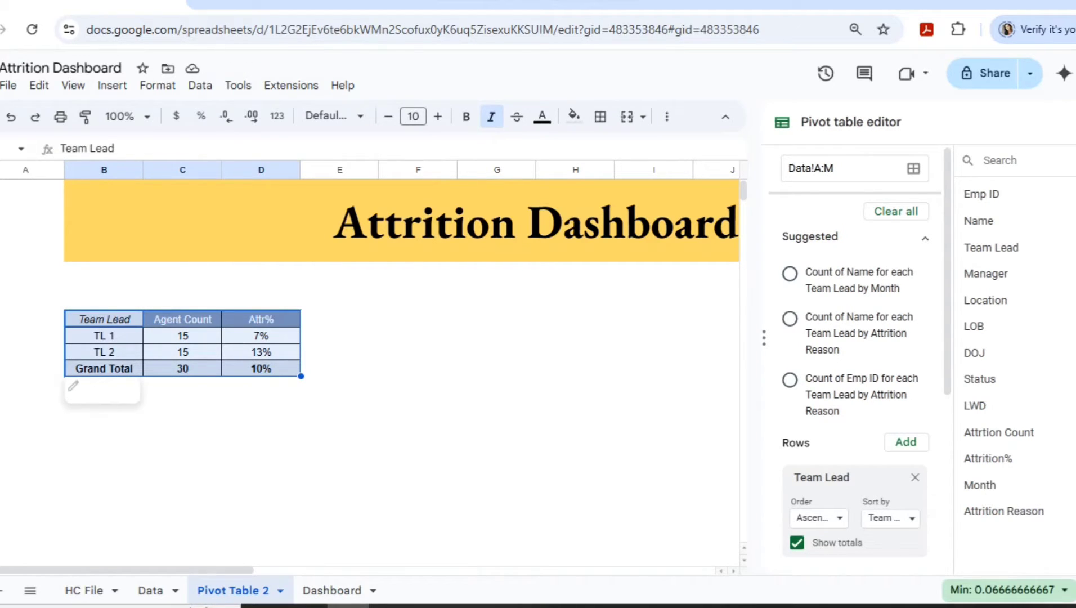
left_click(104, 418)
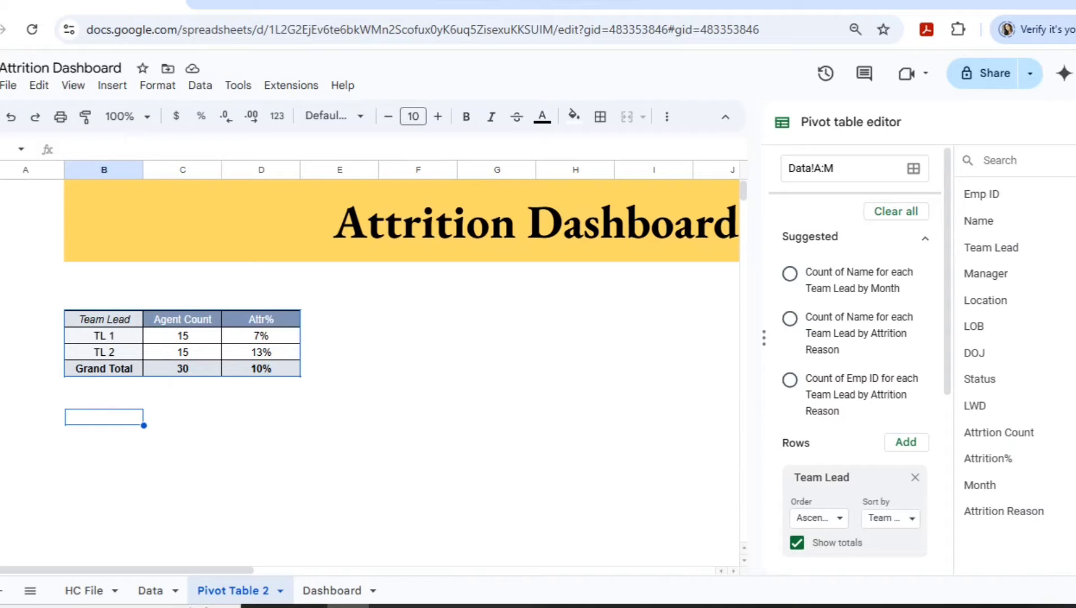
key("ctrl+v")
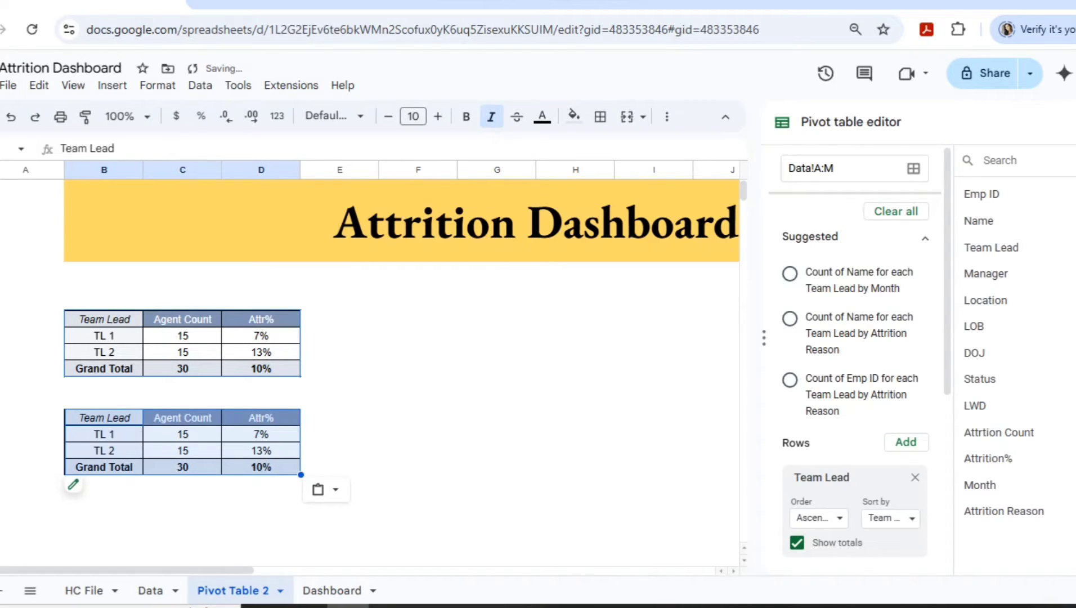
scroll(854, 349, "down", 5)
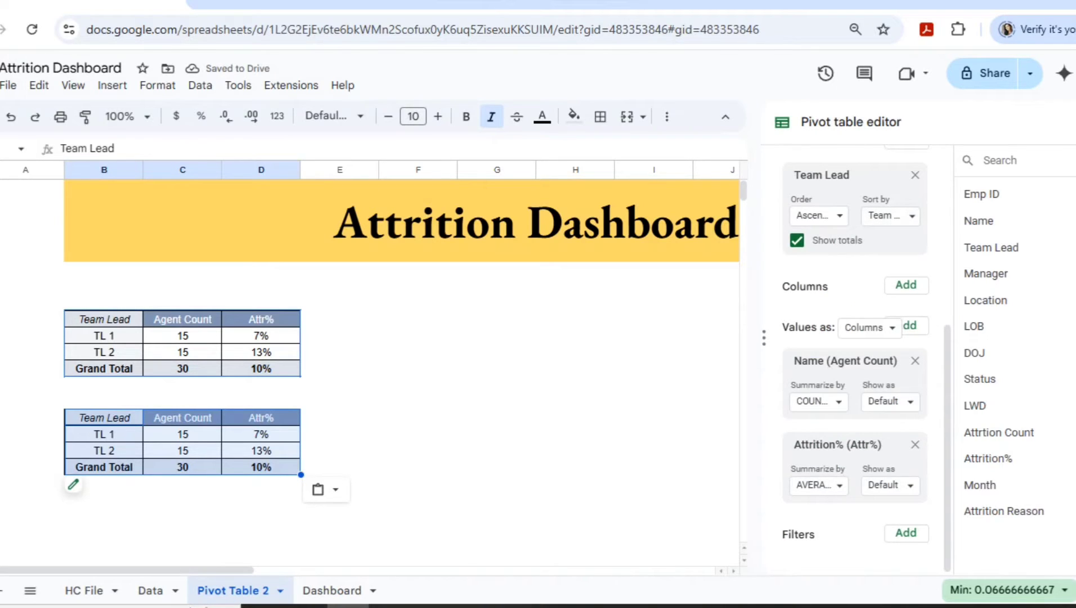
left_click(915, 175)
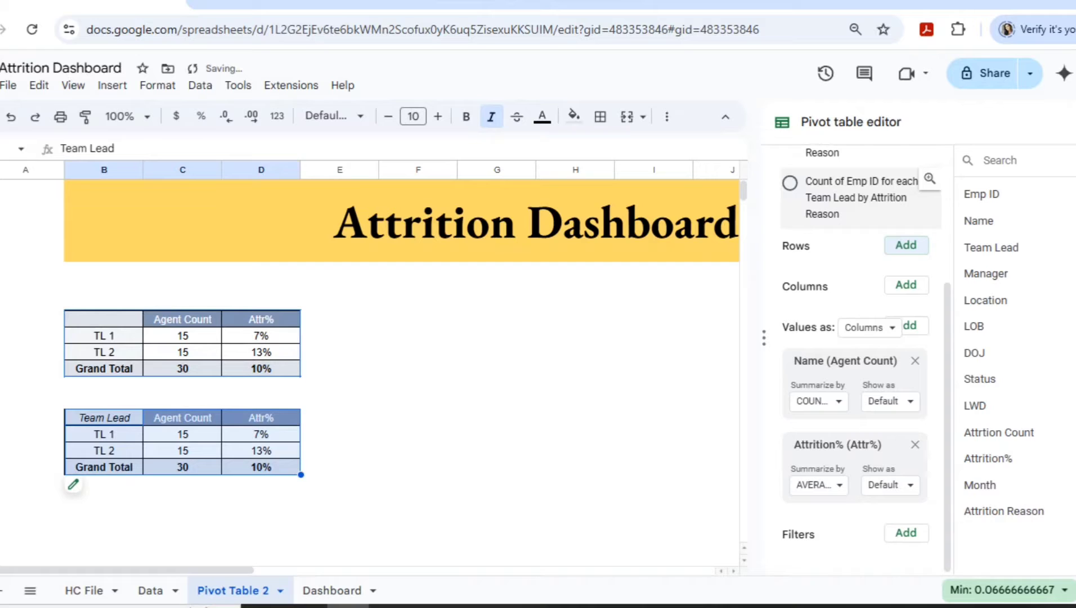
left_click(906, 245)
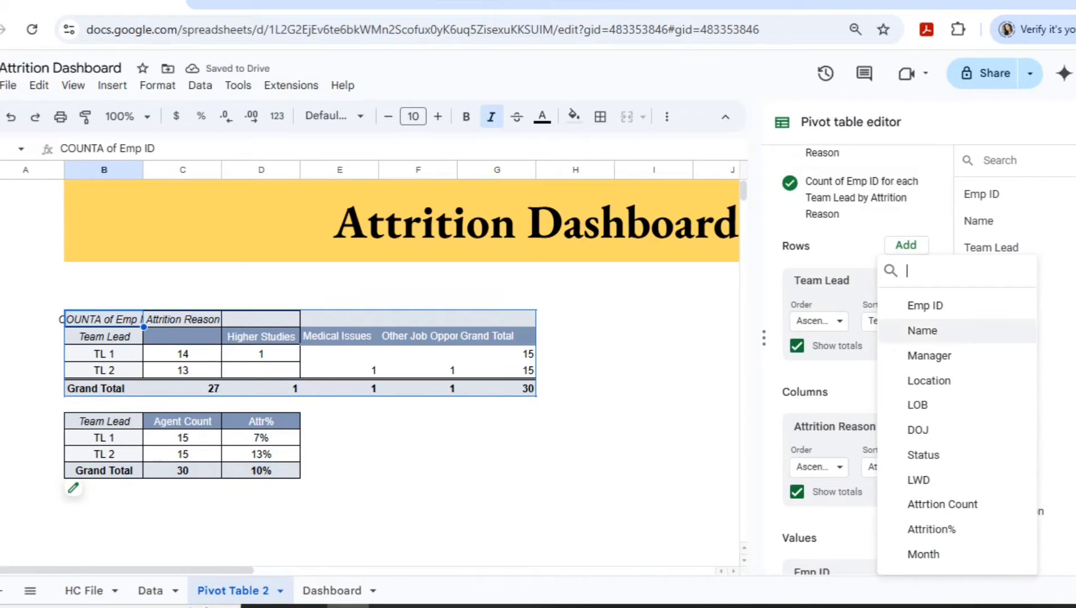
left_click(923, 330)
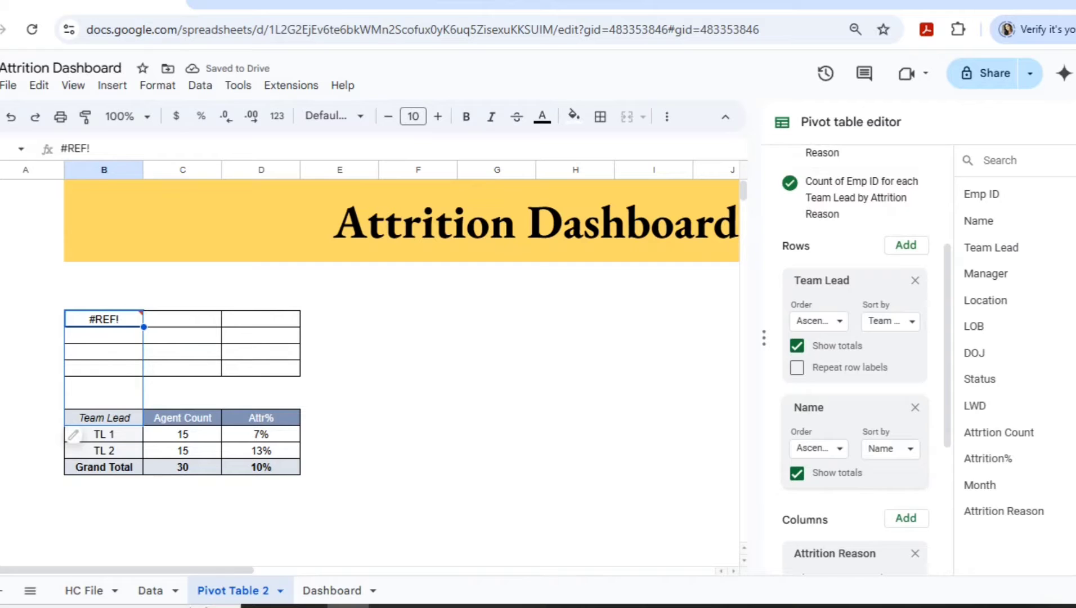
left_click(915, 408)
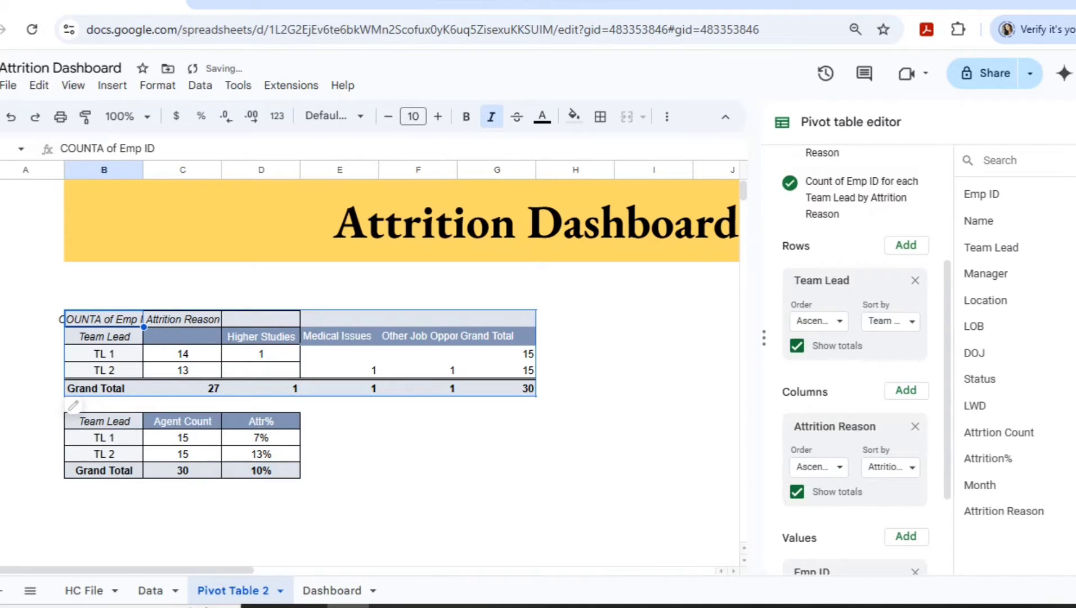
key("ctrl+z")
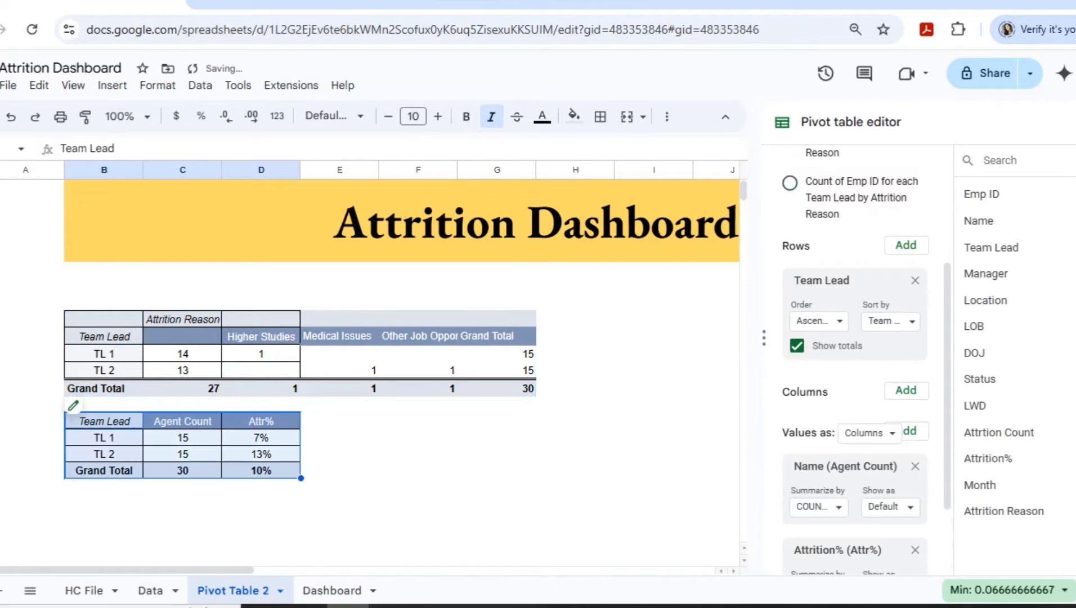
key("ctrl+z")
key("ctrl+z")
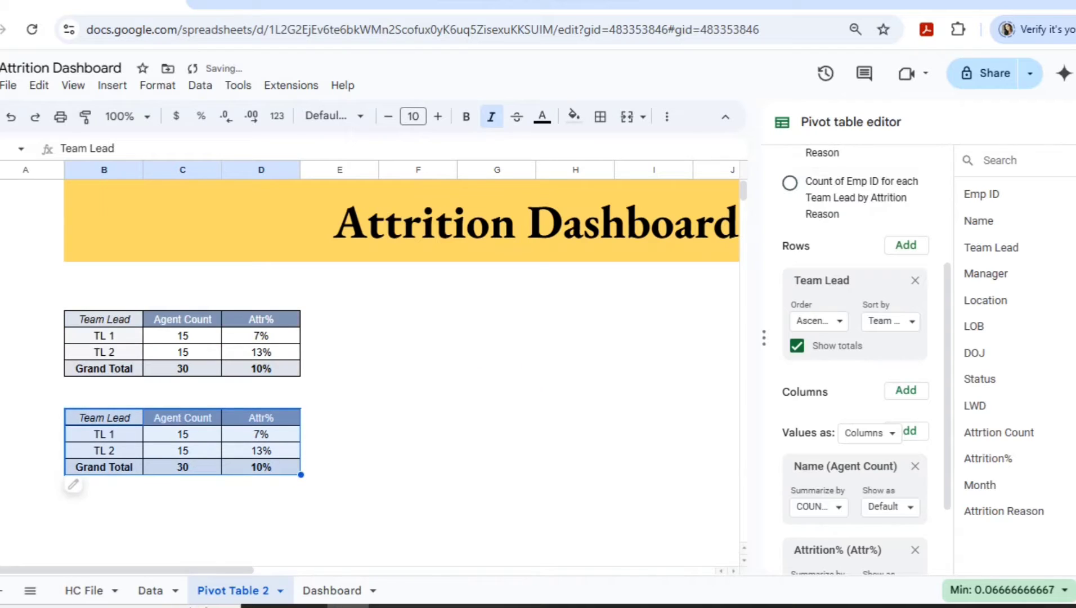
key("ctrl+z")
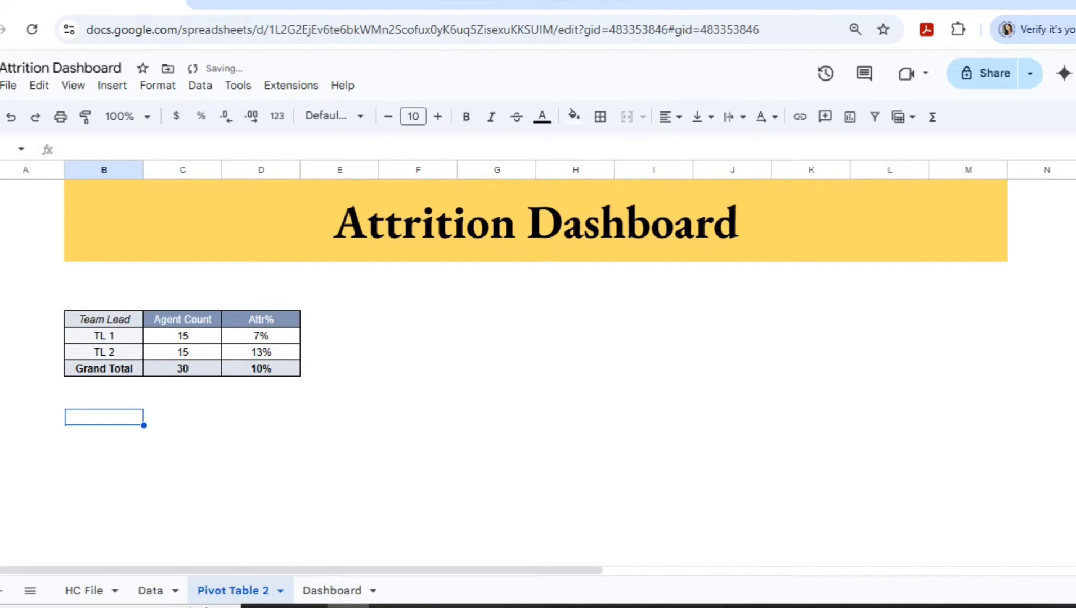
key("ctrl+v")
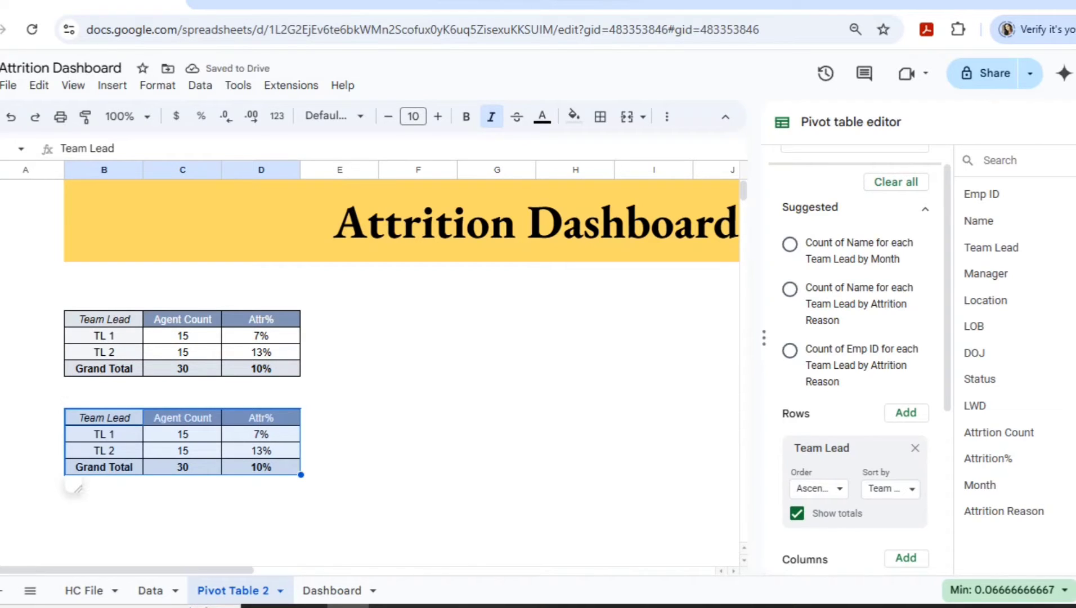
- In the lower pivot table, replace the Team Lead row field with Name and add LWD as a second row field
left_click(104, 467)
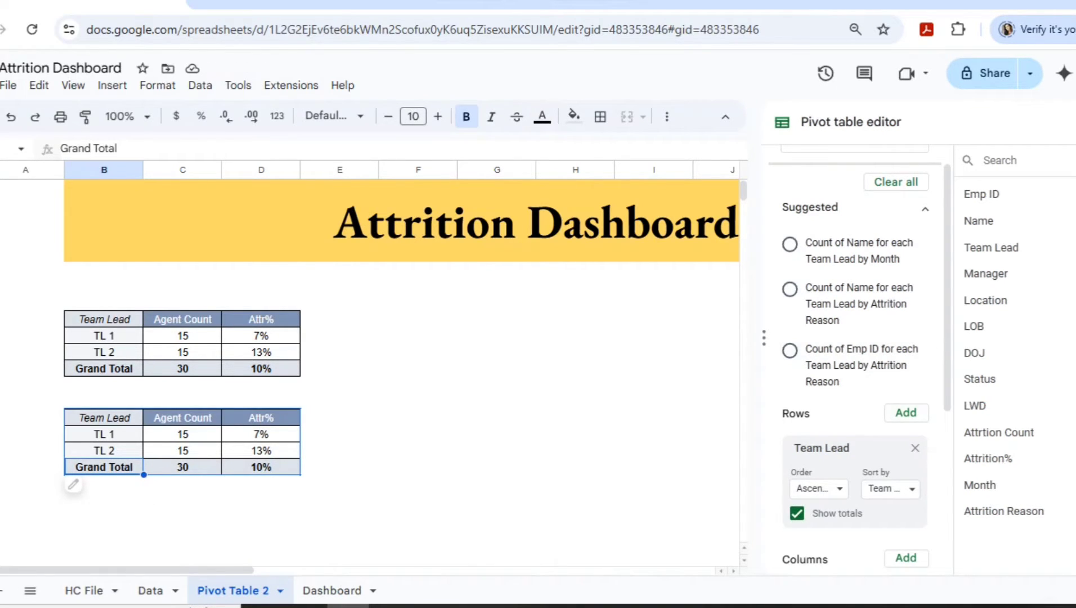
left_click(914, 448)
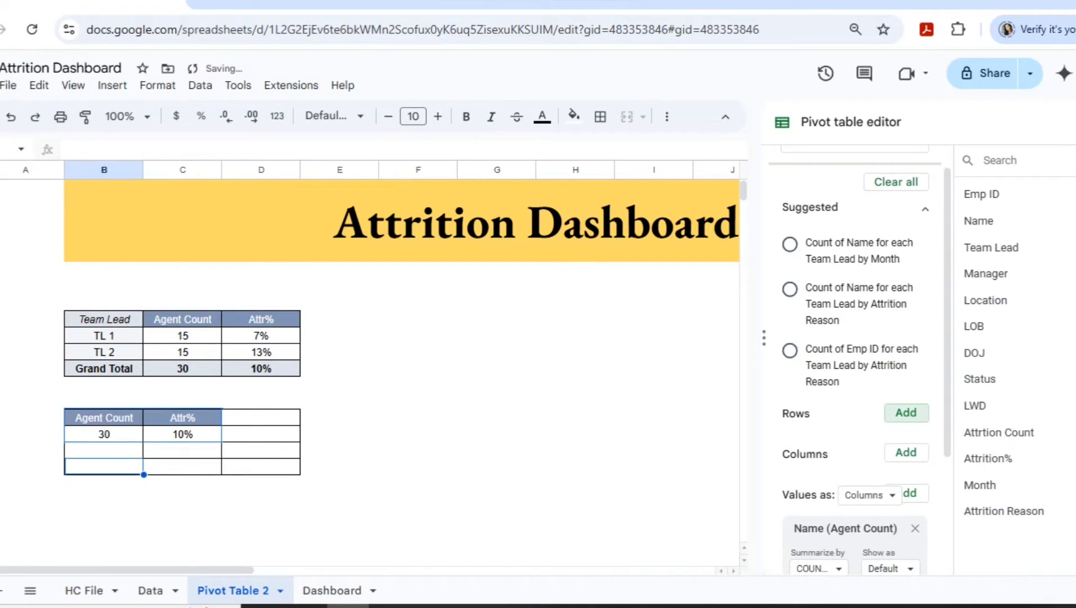
left_click(907, 413)
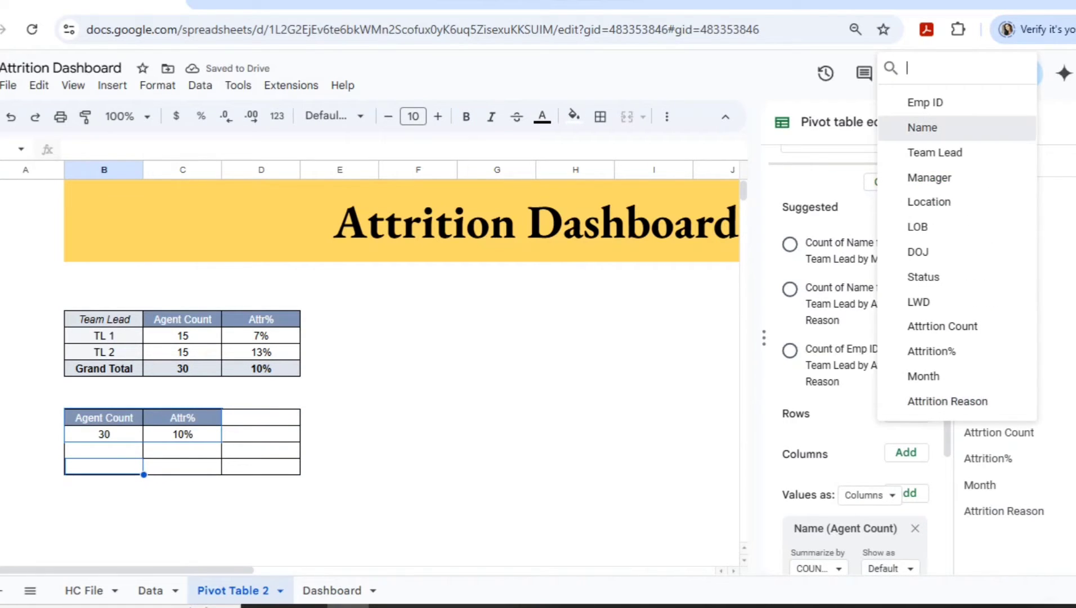
left_click(923, 128)
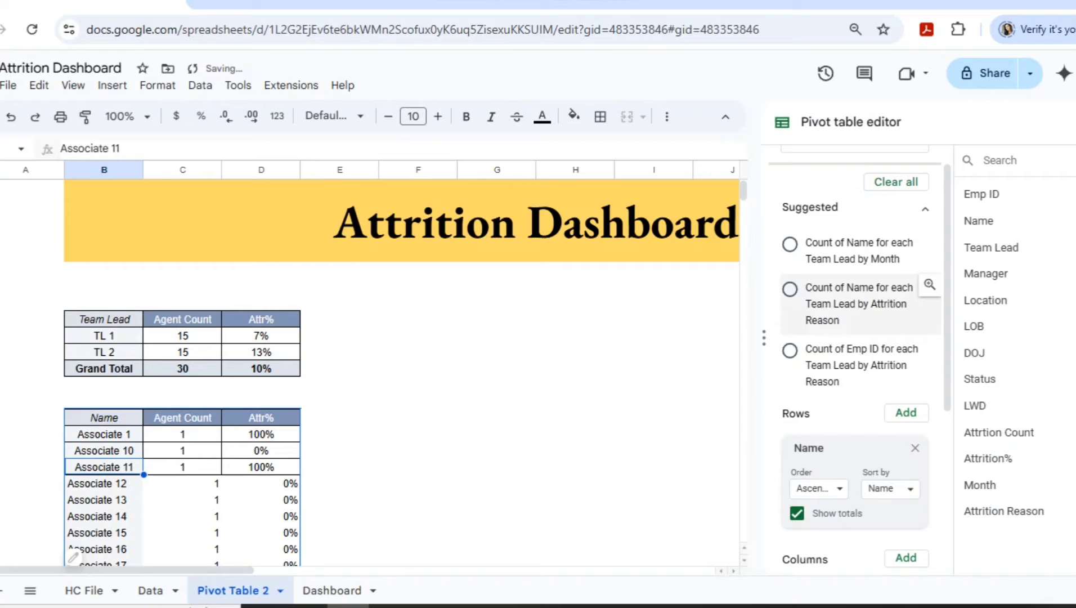
scroll(916, 324, "down", 4)
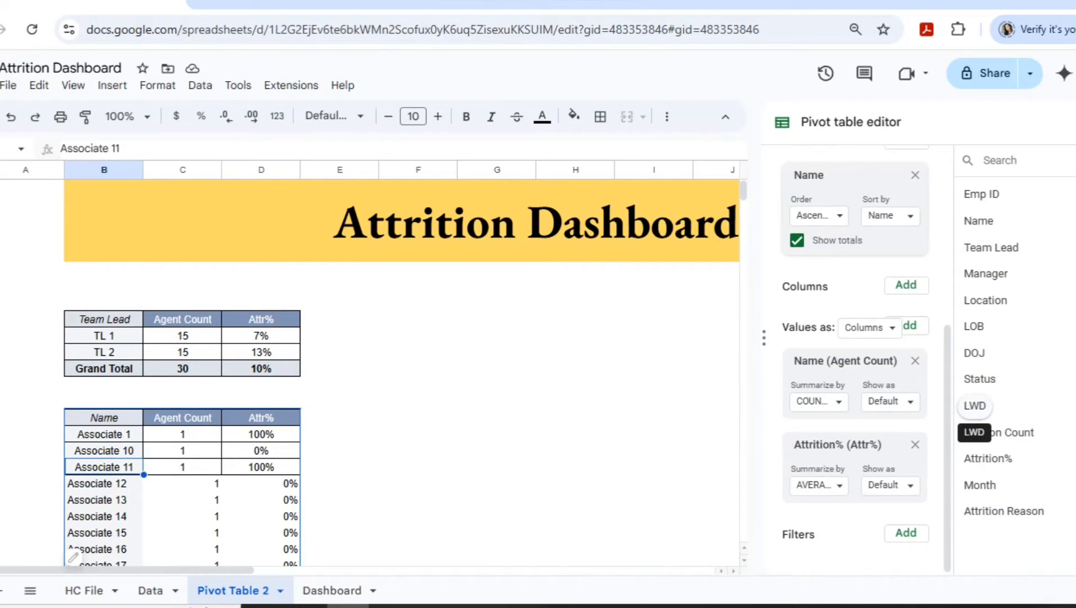
left_click_drag(975, 405, 856, 275)
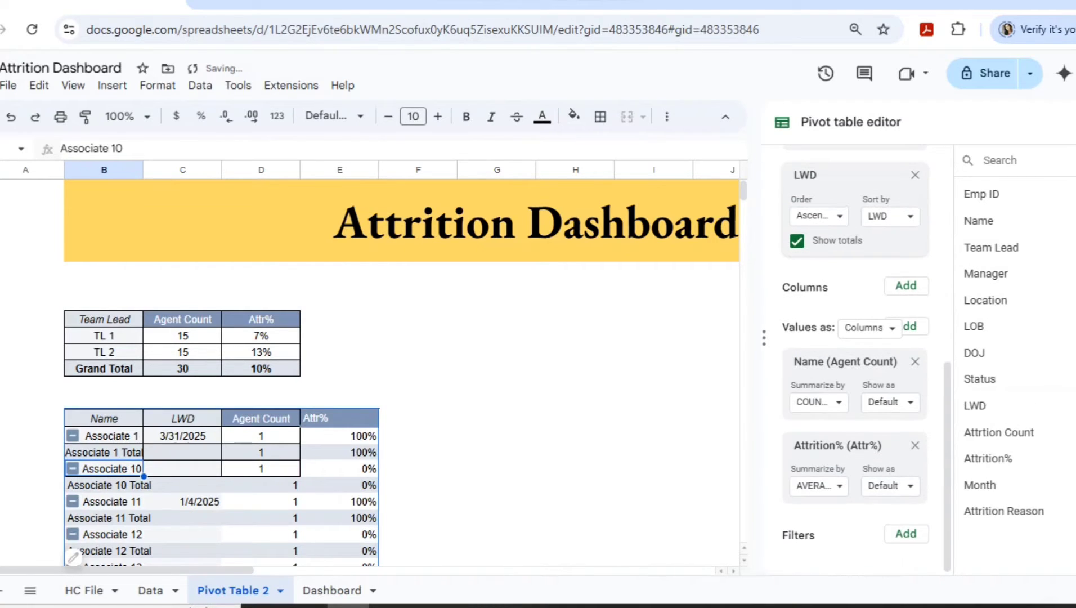
- Filter the lower pivot table by Status, excluding Active so that only Inactive is included
left_click(906, 285)
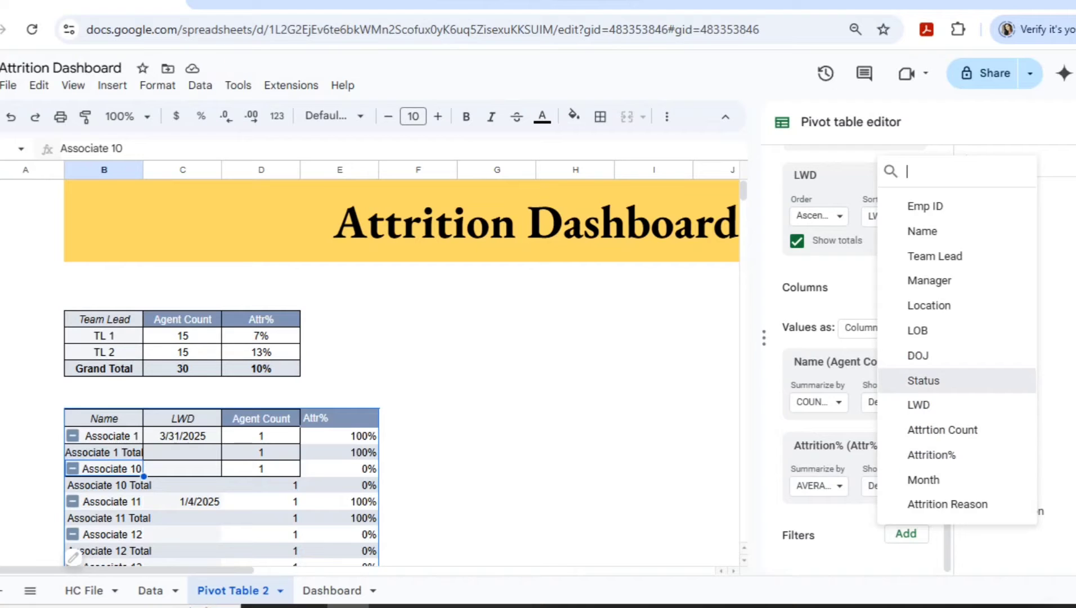
left_click(923, 380)
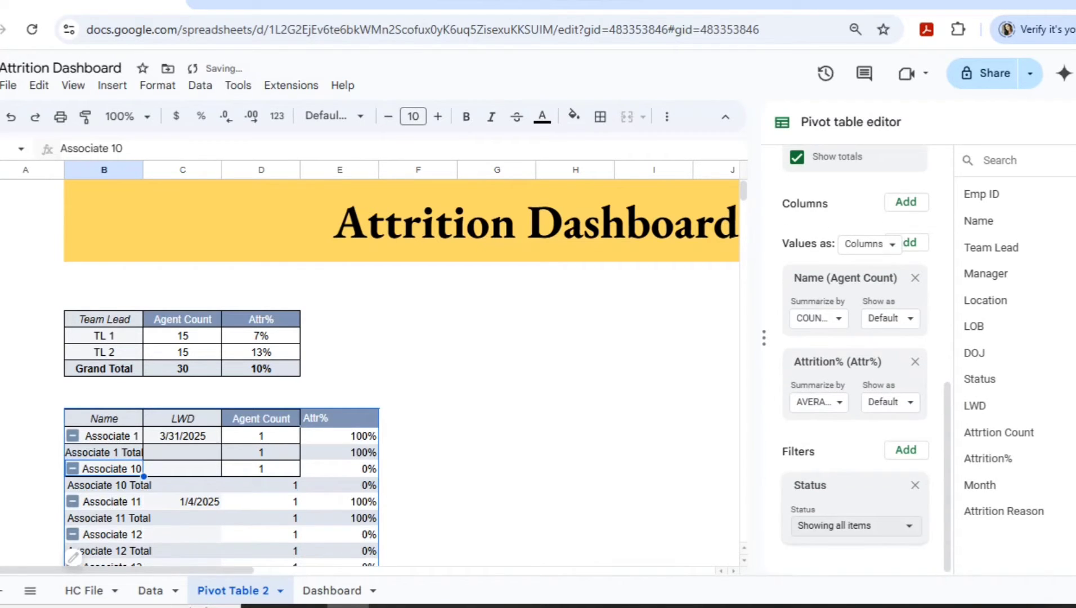
left_click(853, 525)
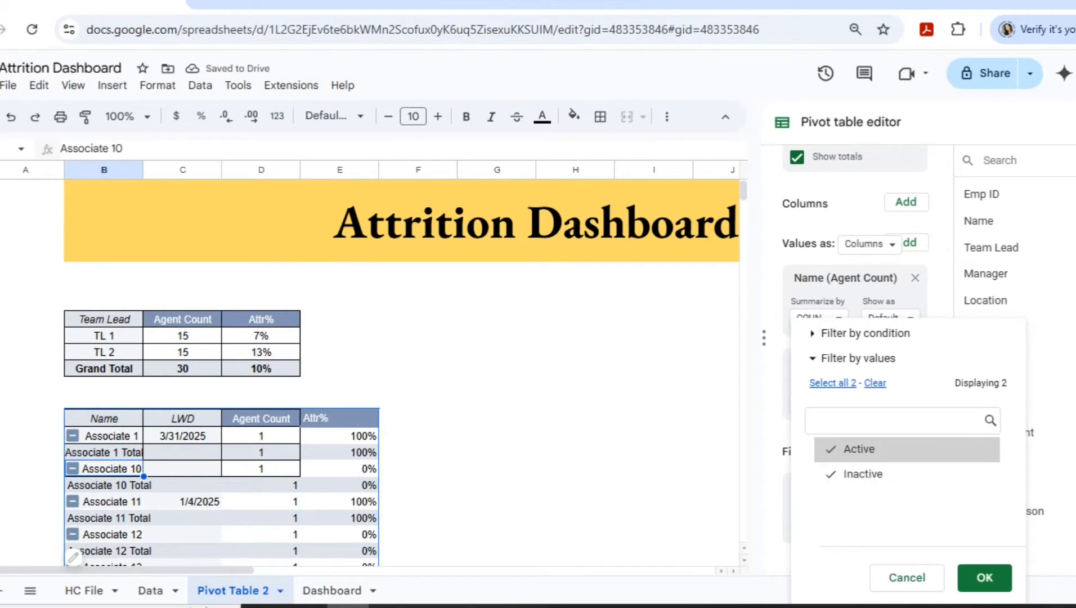
left_click(860, 448)
left_click(985, 578)
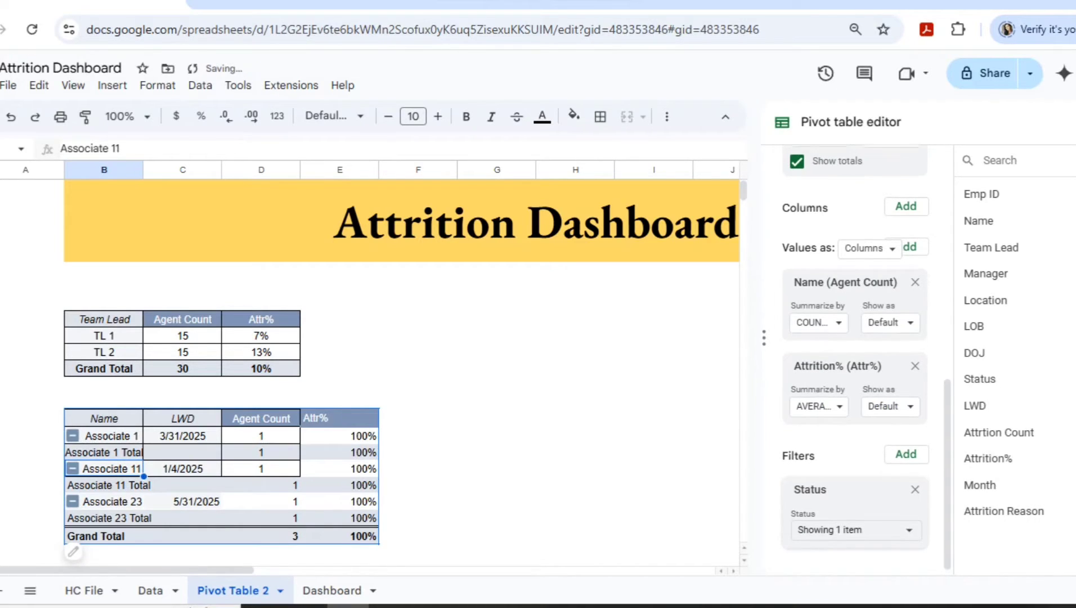
- Turn off totals for the Name and LWD rows of the lower pivot table and remove its Agent Count value
scroll(854, 361, "up", 7)
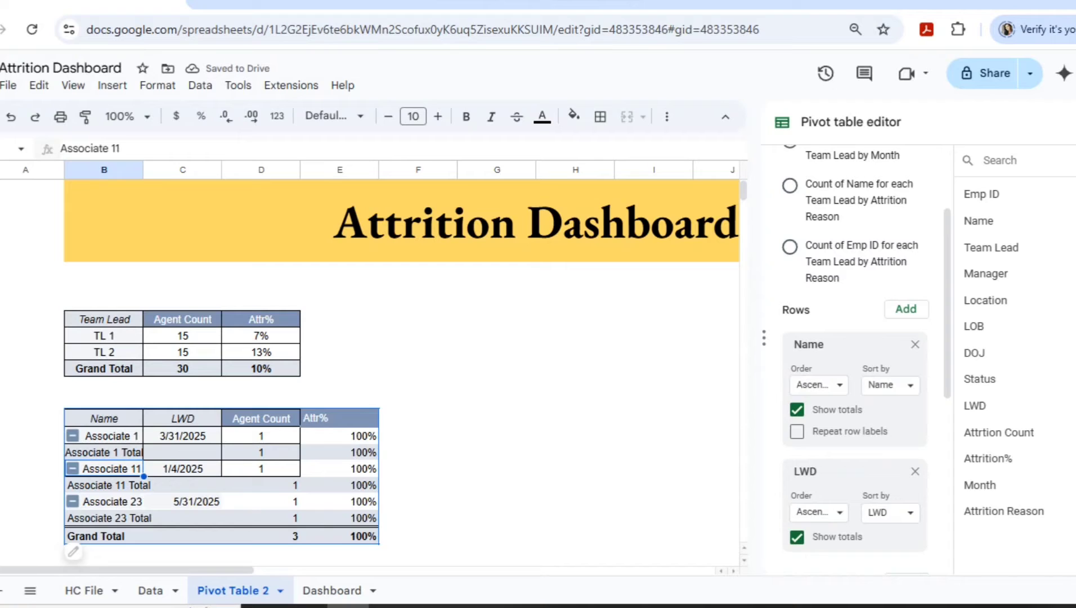
left_click(797, 409)
scroll(854, 360, "down", 6)
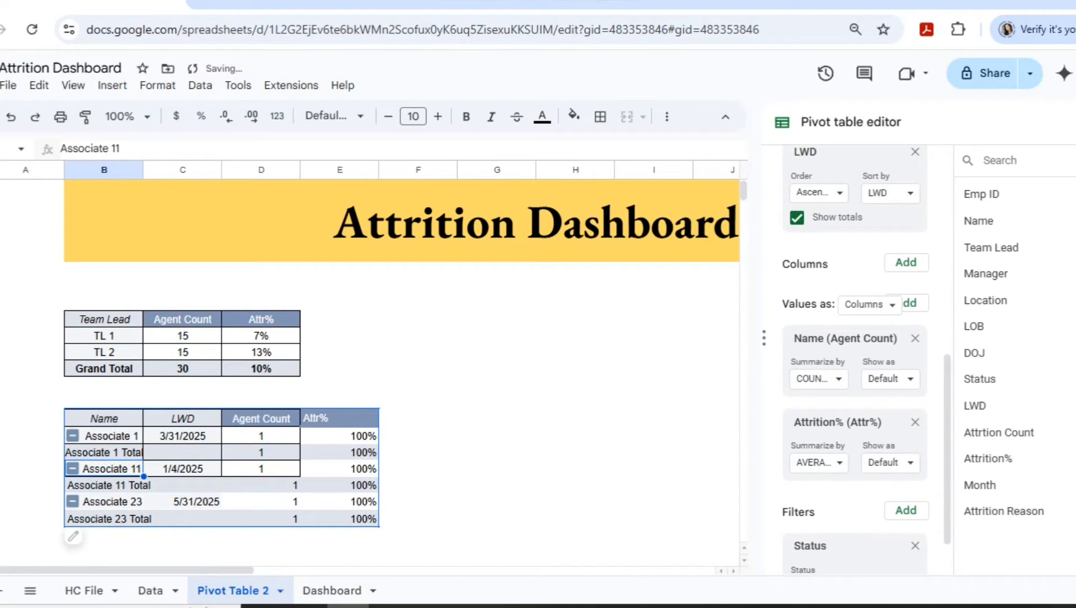
left_click(797, 217)
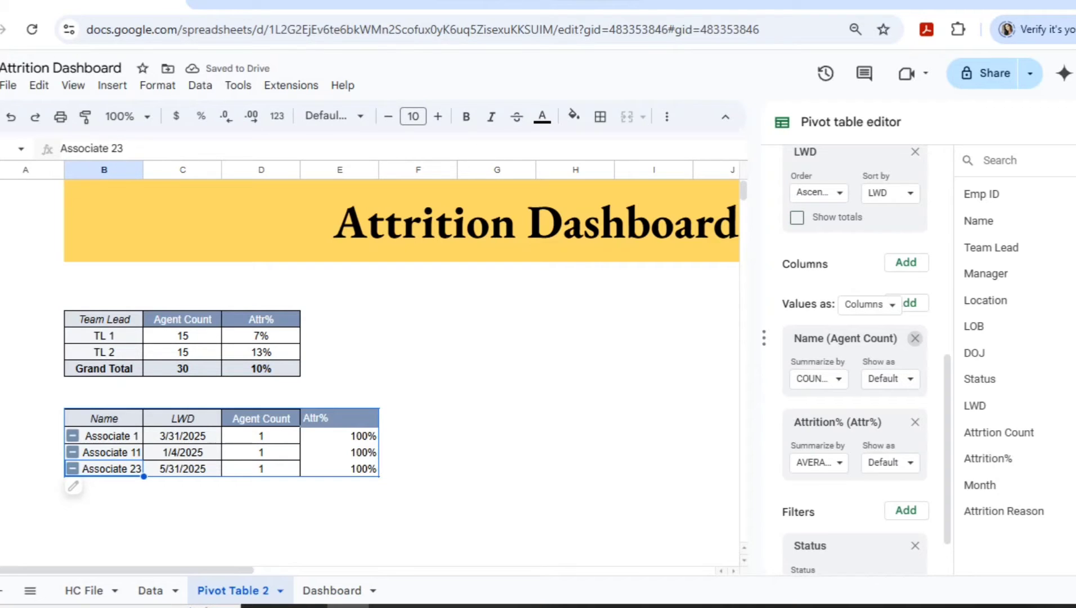
left_click(915, 338)
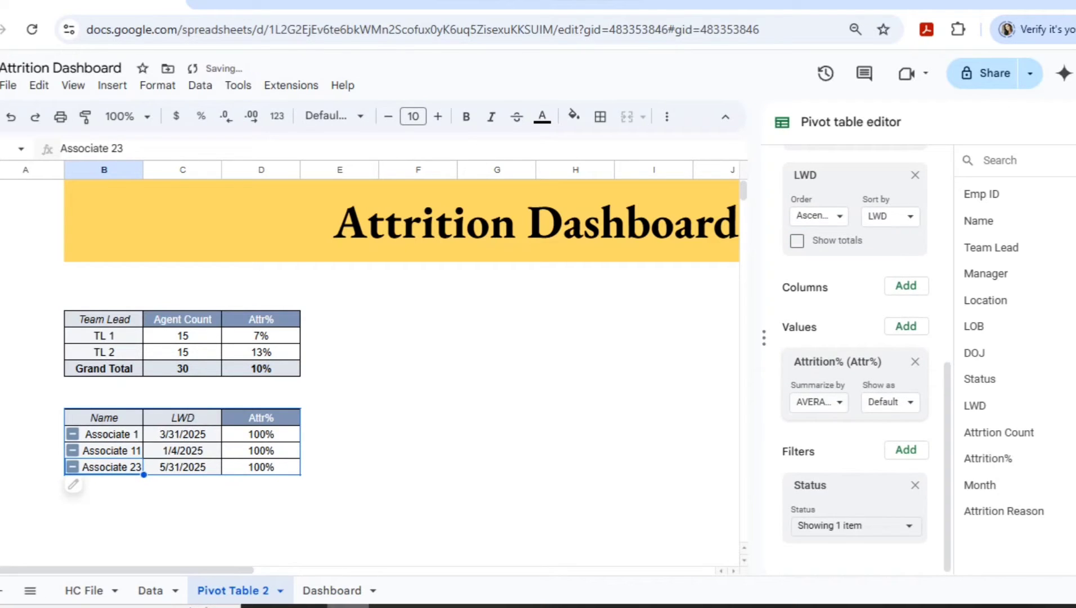
- Compare the lower pivot table with the Dashboard sheet's agent details and examine the Attrition Reason pie chart there
left_click(333, 591)
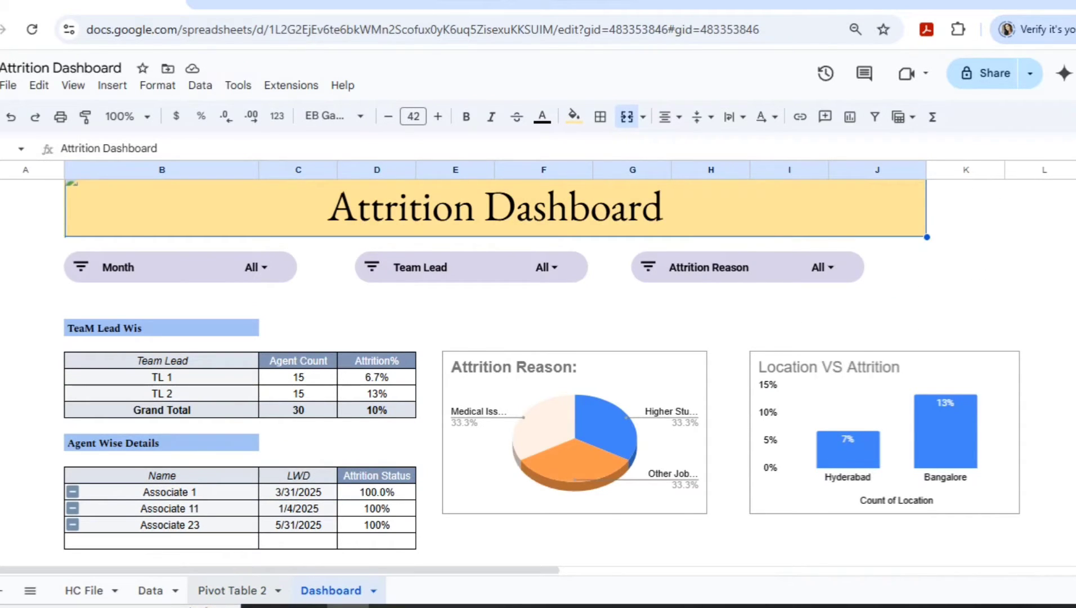
left_click(232, 591)
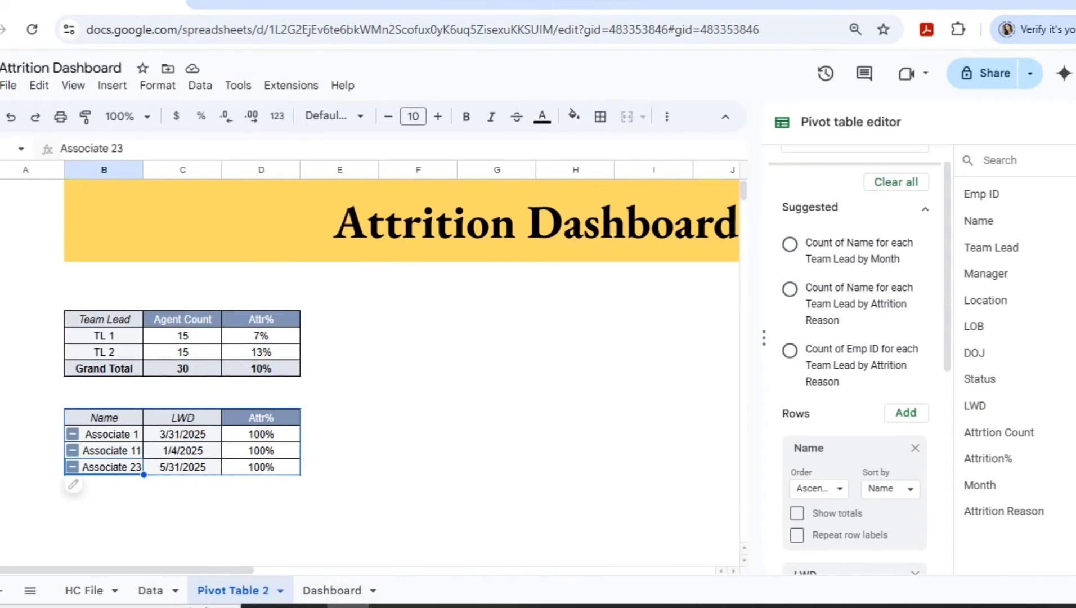
left_click(104, 401)
left_click(183, 417)
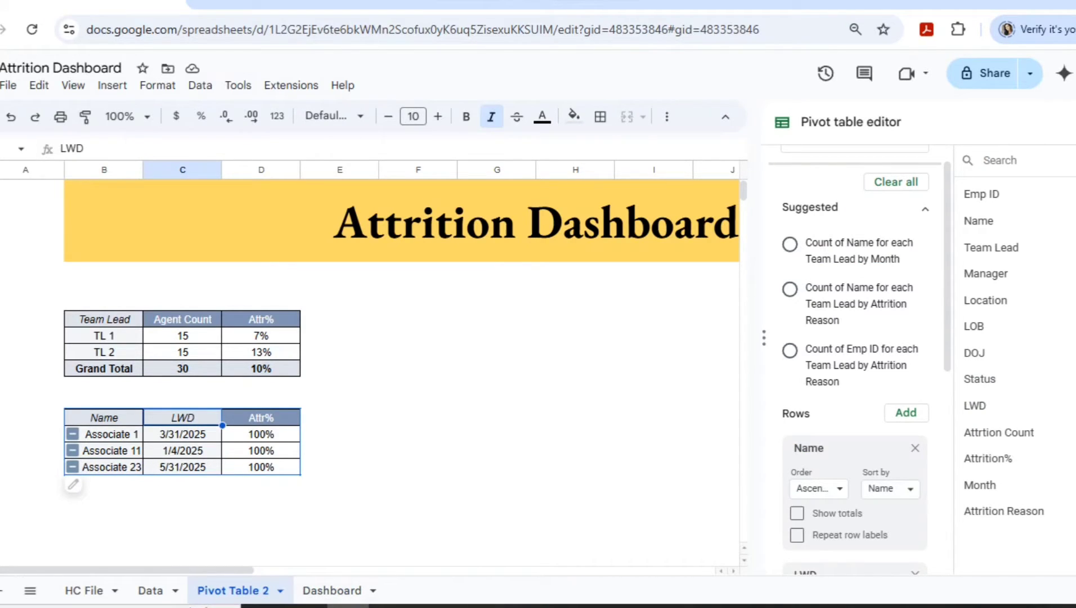
left_click(332, 590)
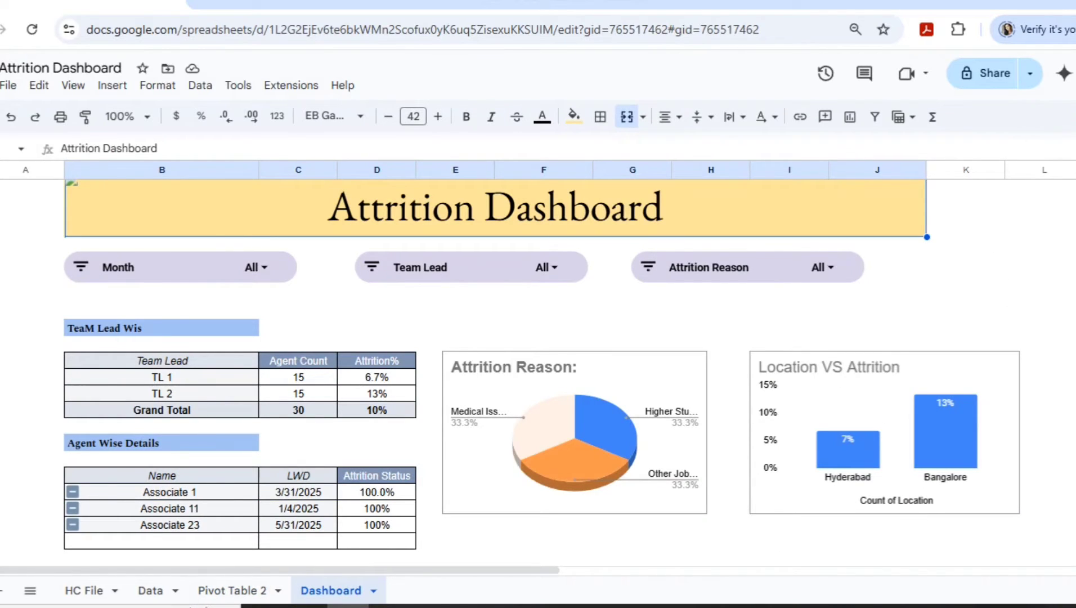
left_click(575, 432)
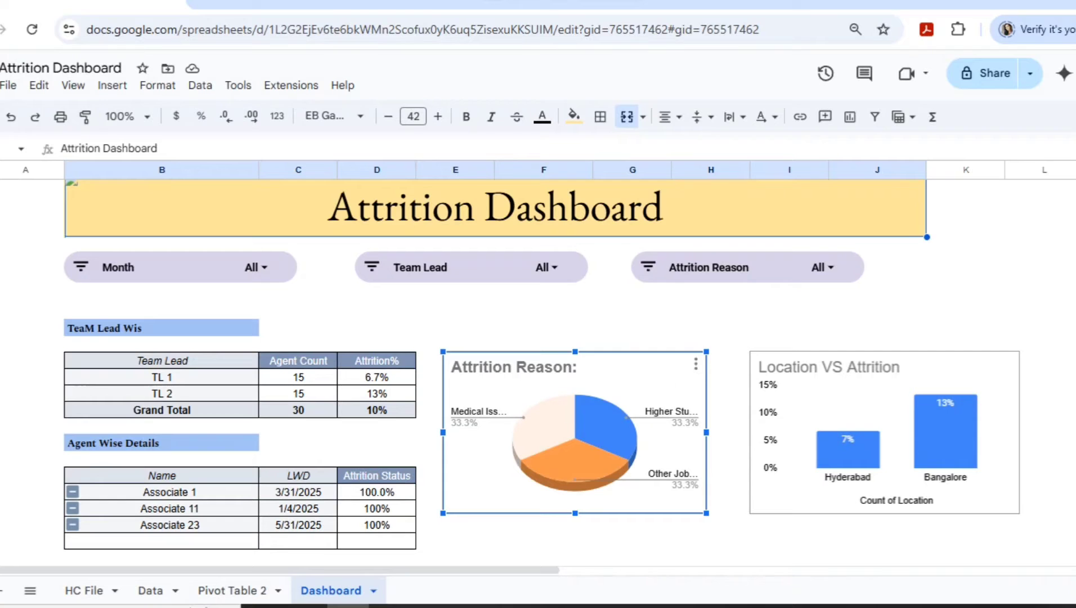
left_click(238, 590)
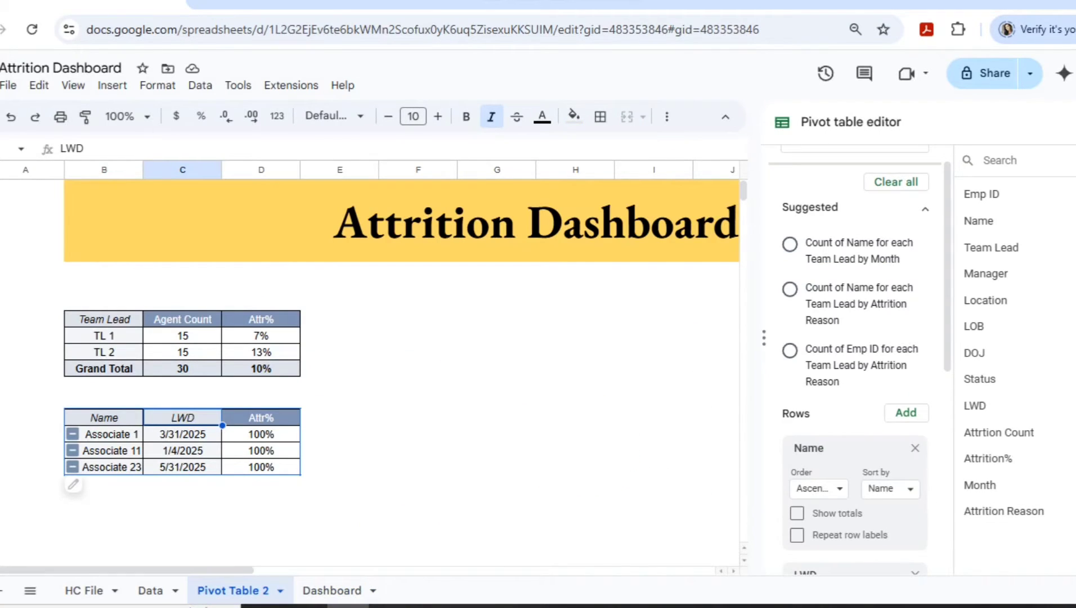
- Insert a chart based on the whole team lead pivot table, range B9:D12
left_click(105, 319)
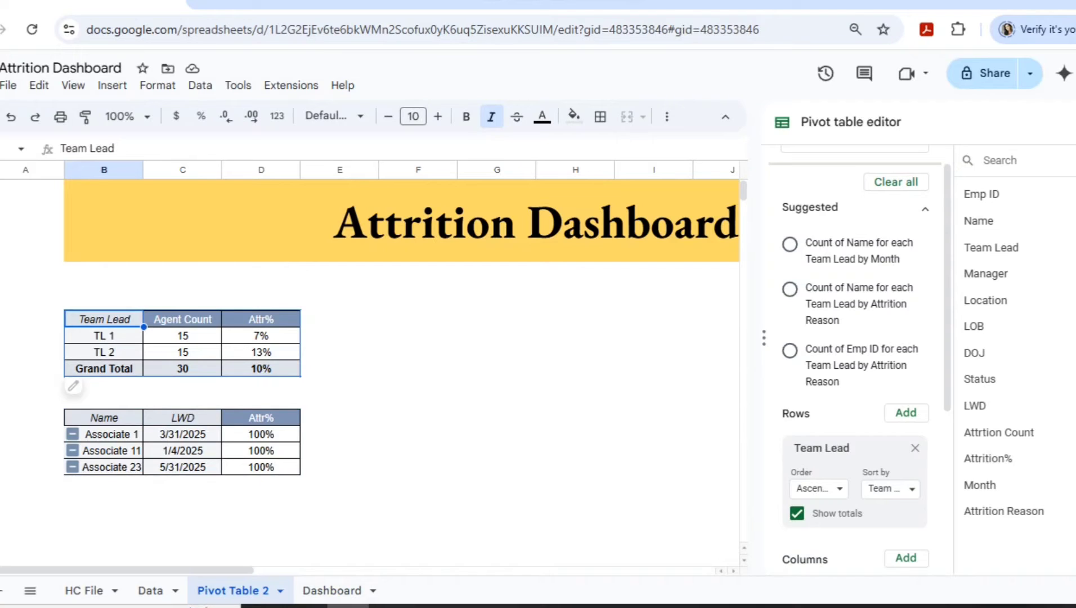
key("ctrl+a")
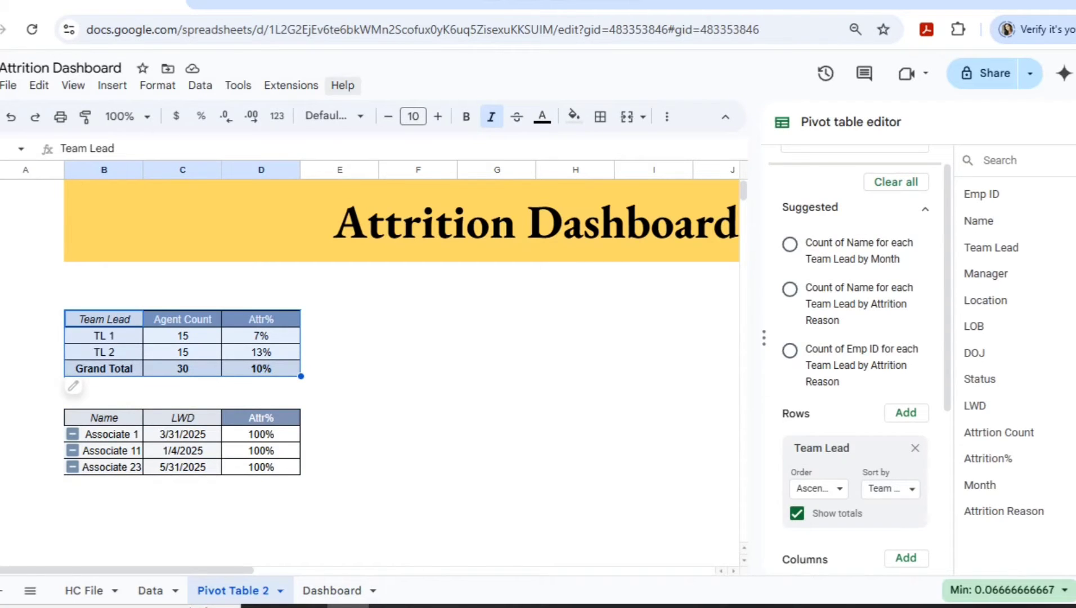
left_click(112, 85)
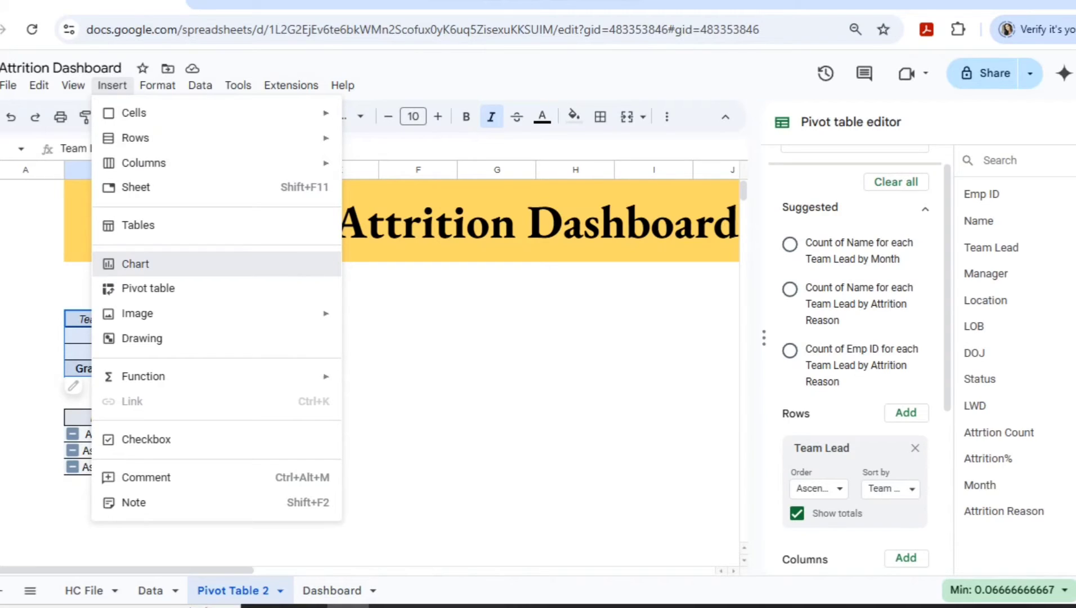
left_click(135, 264)
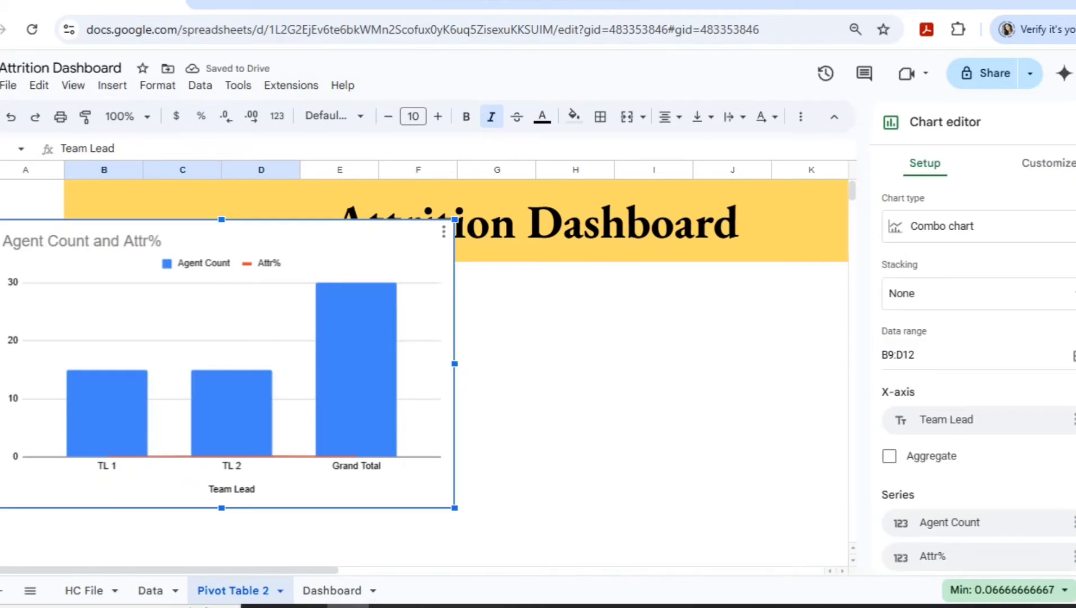
- Change the team lead chart from a combo chart to a pie chart
left_click(253, 326)
left_click(925, 163)
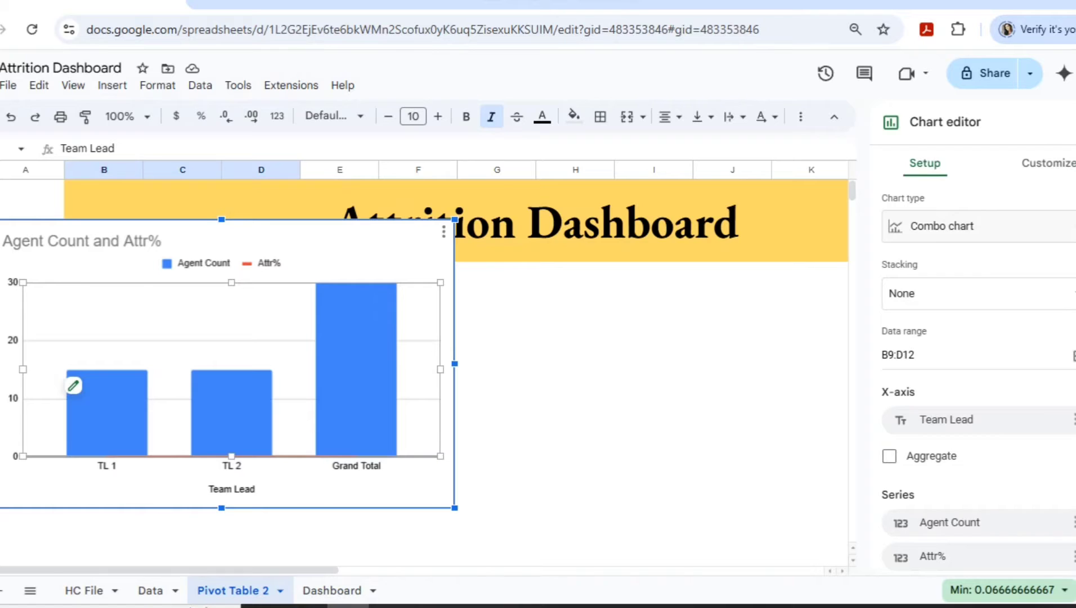
left_click(979, 225)
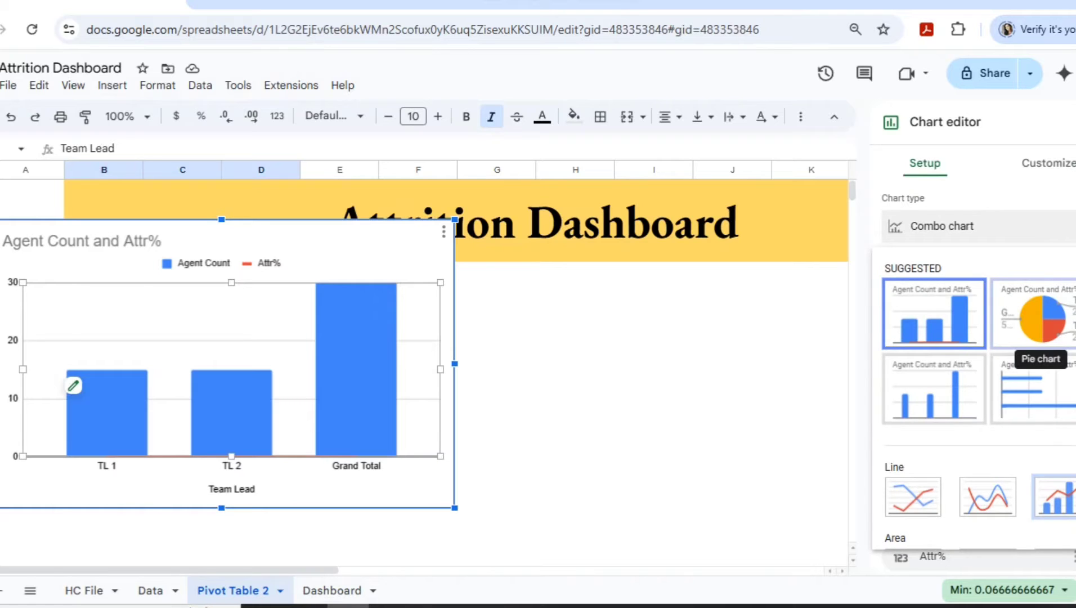
left_click(1041, 323)
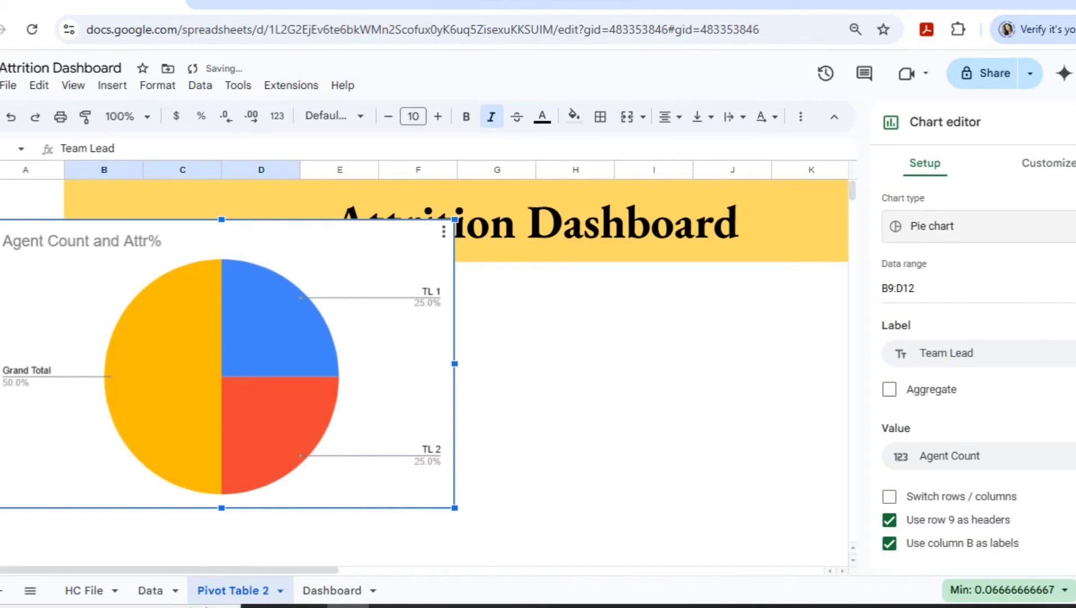
- Shrink the pie chart and place it beside the two pivot tables, over columns E to I
left_click_drag(455, 219, 299, 315)
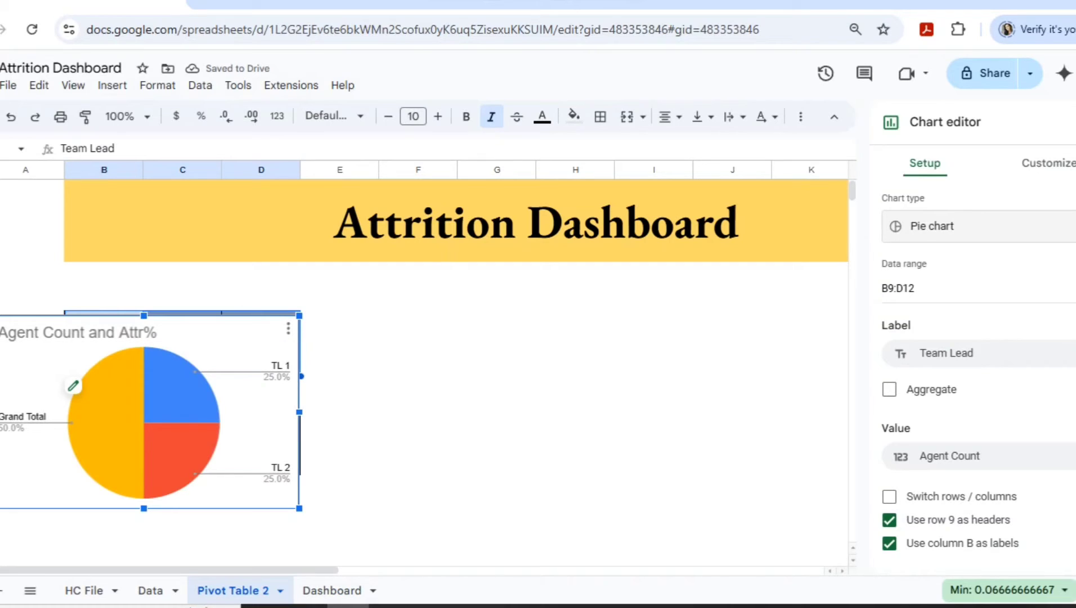
left_click_drag(248, 414, 429, 373)
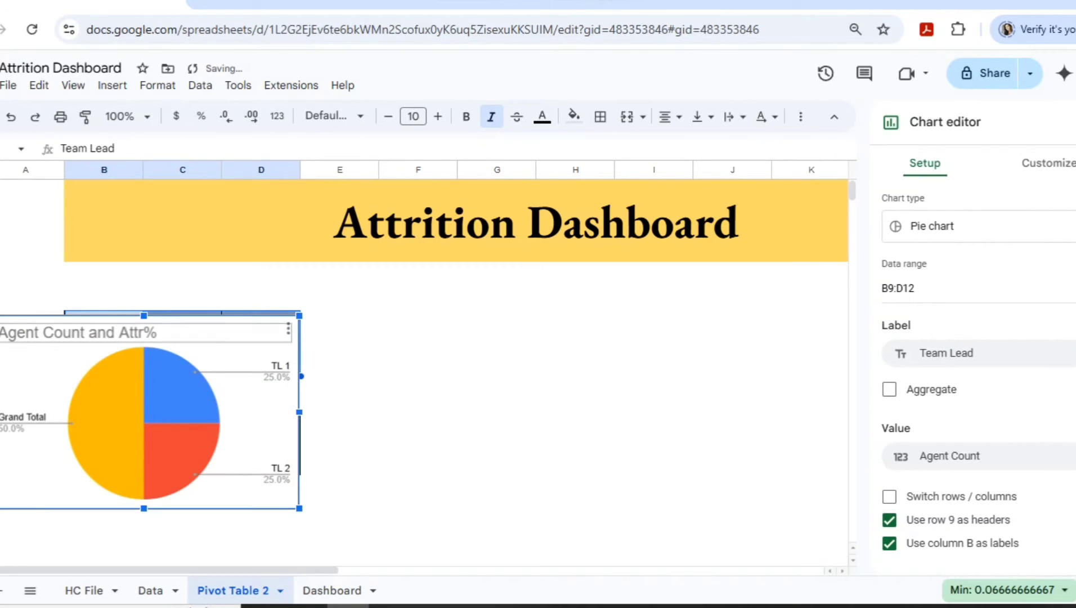
left_click_drag(289, 490, 426, 482)
left_click_drag(349, 324, 346, 326)
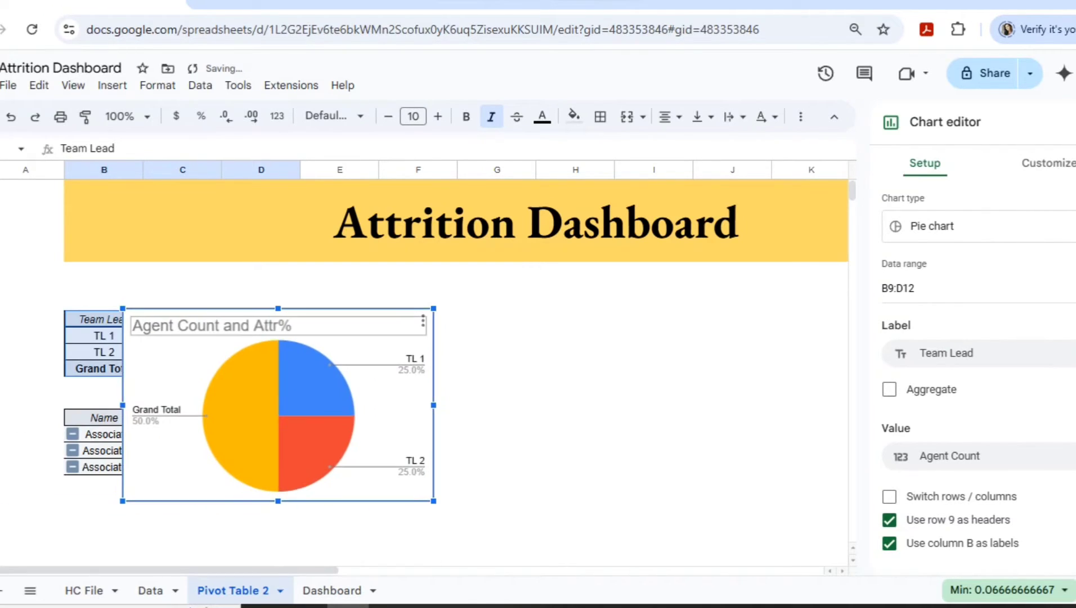
double_click(279, 326)
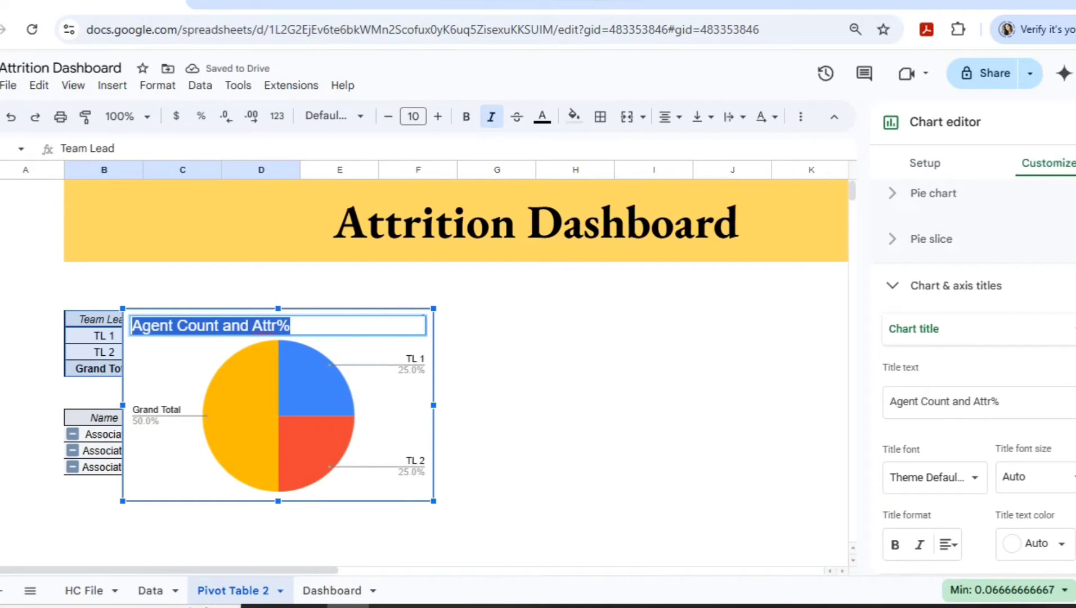
left_click_drag(360, 349, 515, 341)
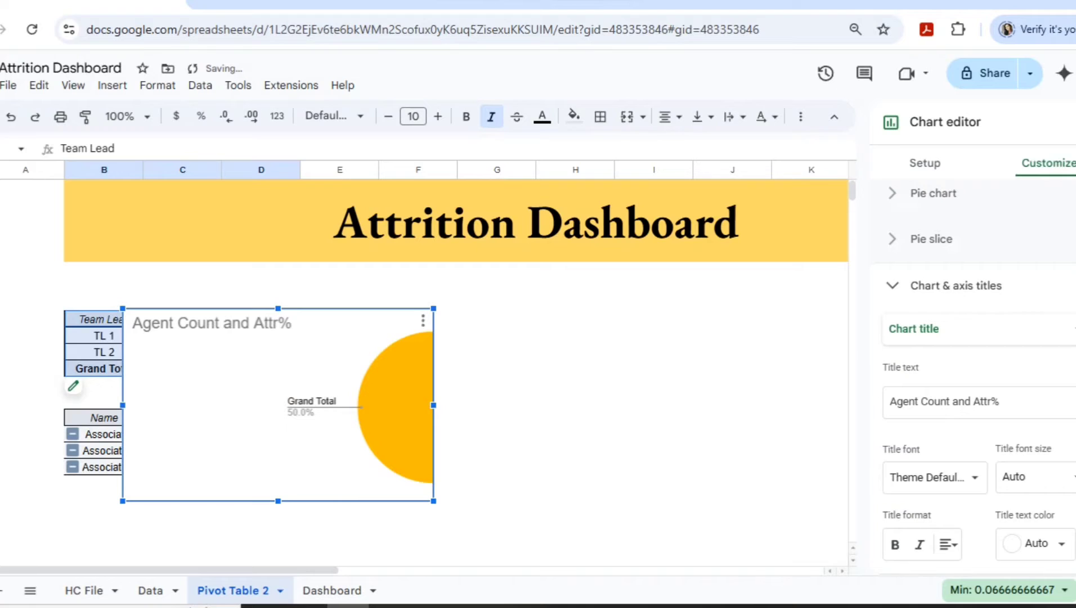
key("ctrl+z")
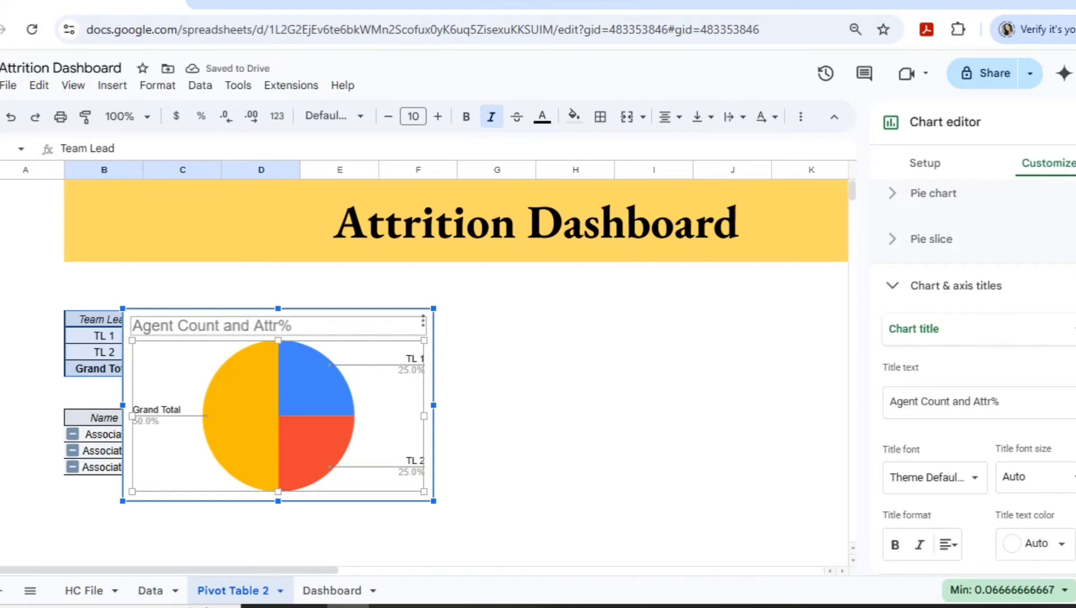
left_click_drag(349, 324, 404, 330)
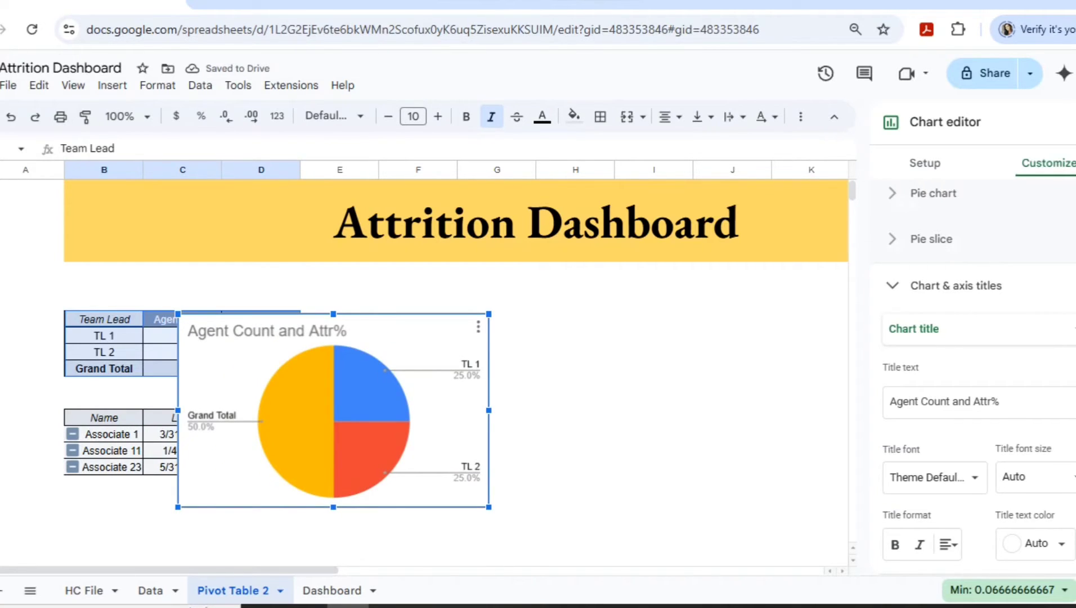
left_click_drag(404, 330, 558, 326)
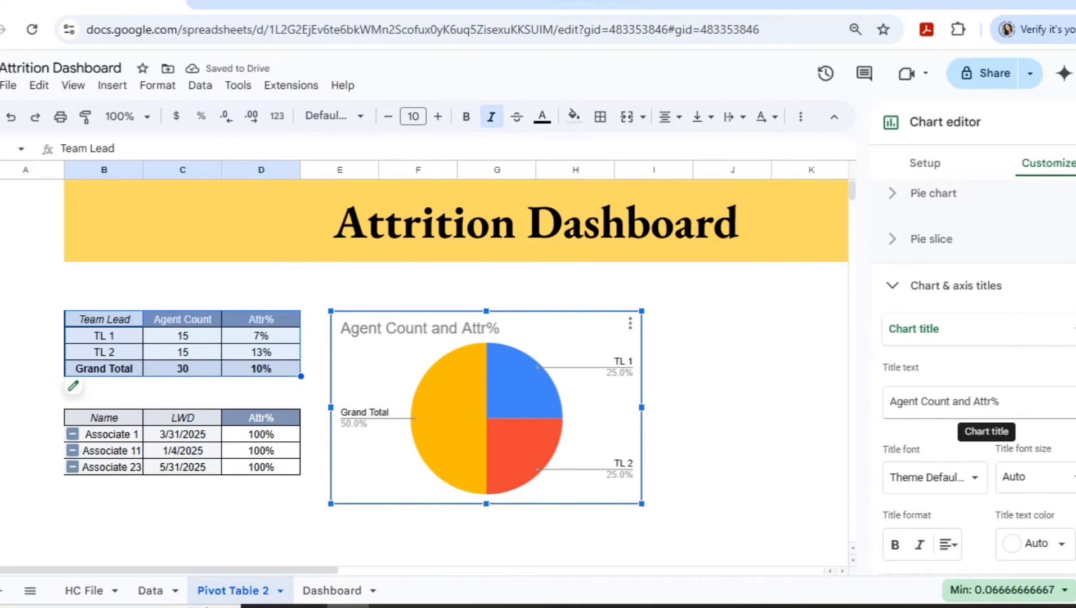
- Change the pie chart's data range to the suggested range Data!A:M
scroll(980, 394, "down", 1)
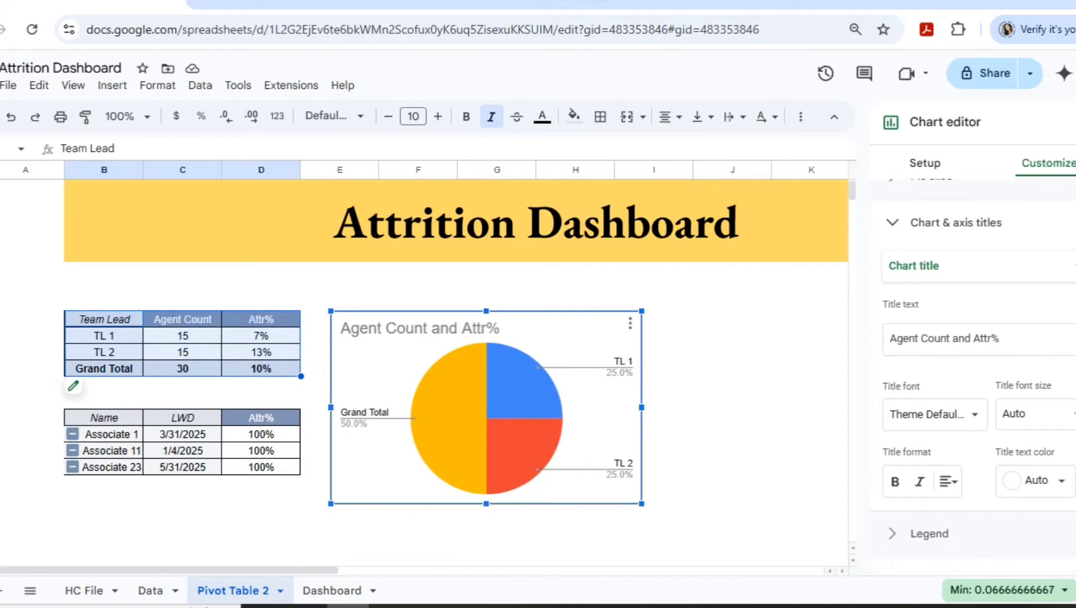
left_click(924, 163)
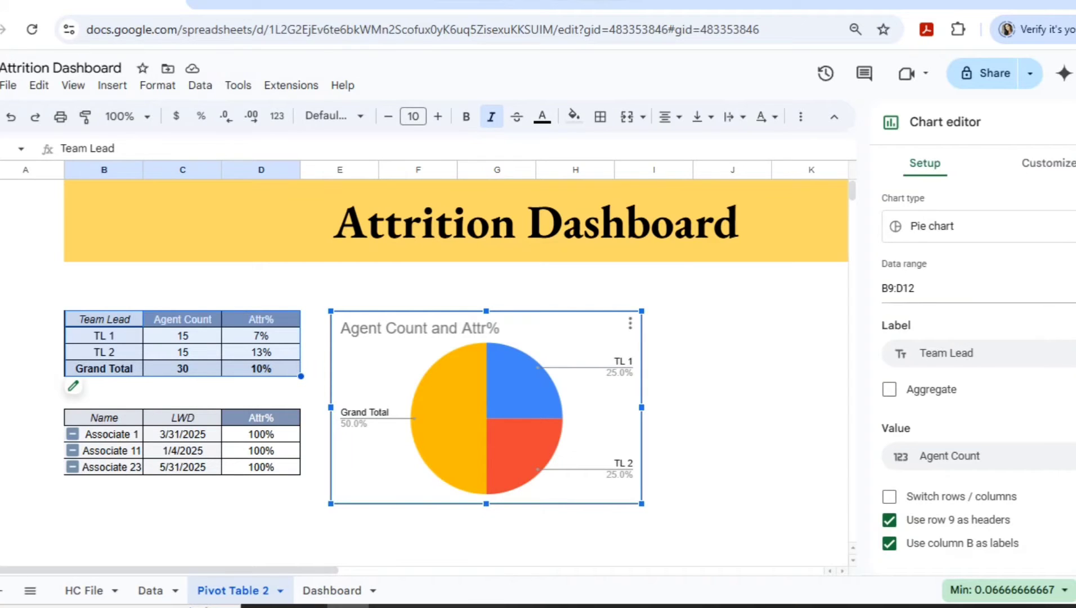
left_click(1073, 288)
left_click(540, 341)
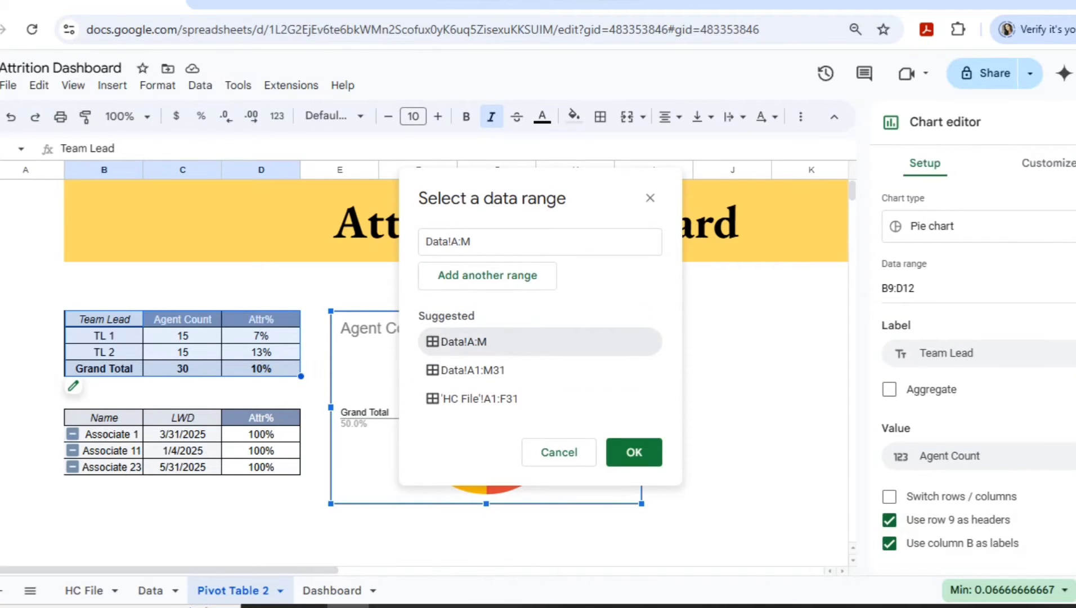
left_click(634, 453)
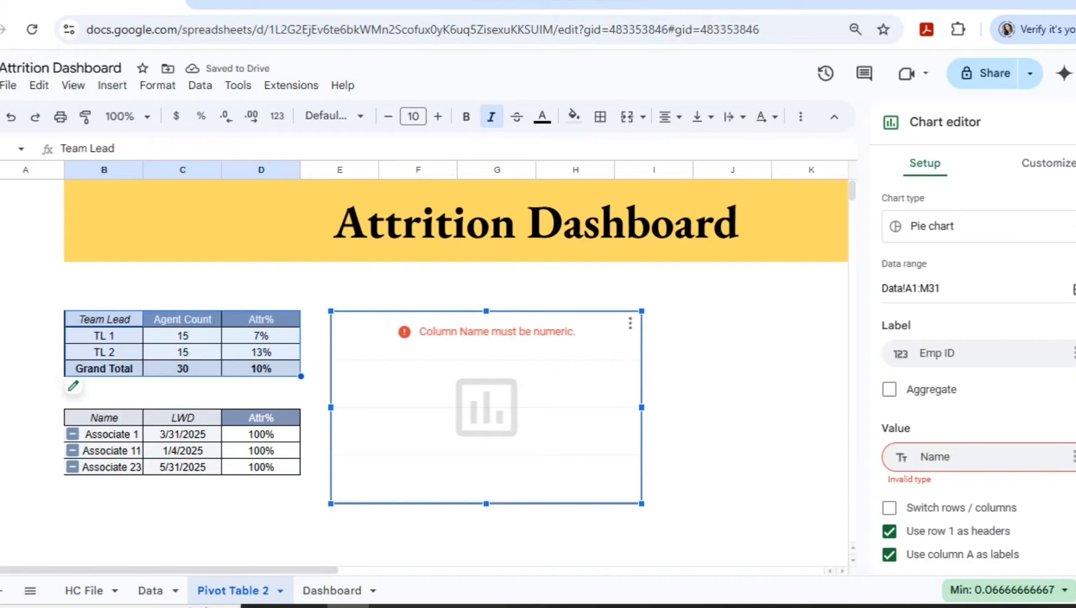
- Set the pie chart's label to Attrition Reason and its value to Attrition%
left_click(1072, 456)
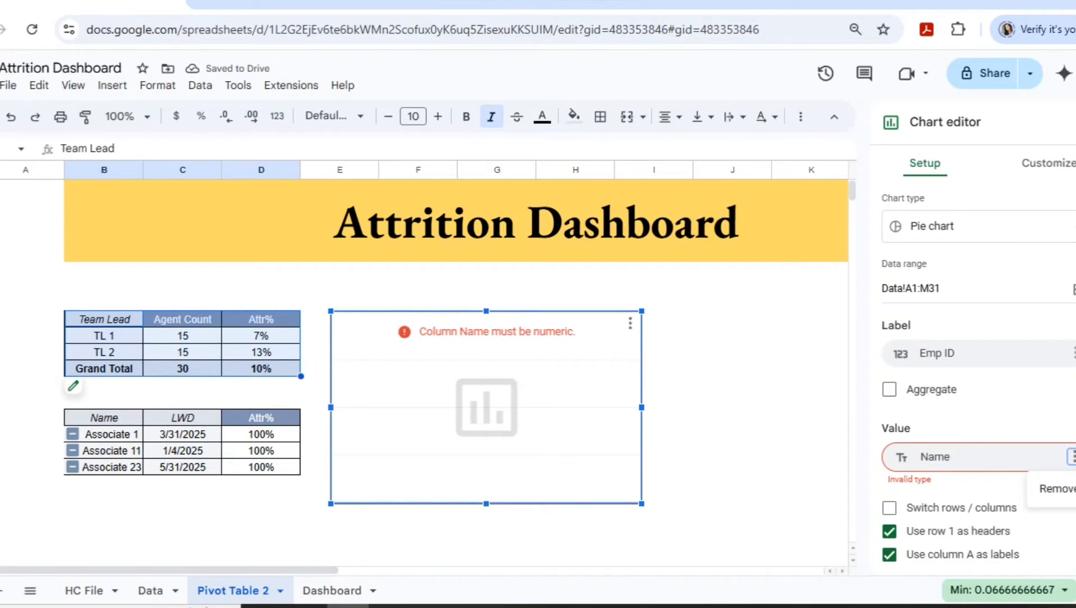
left_click(1072, 353)
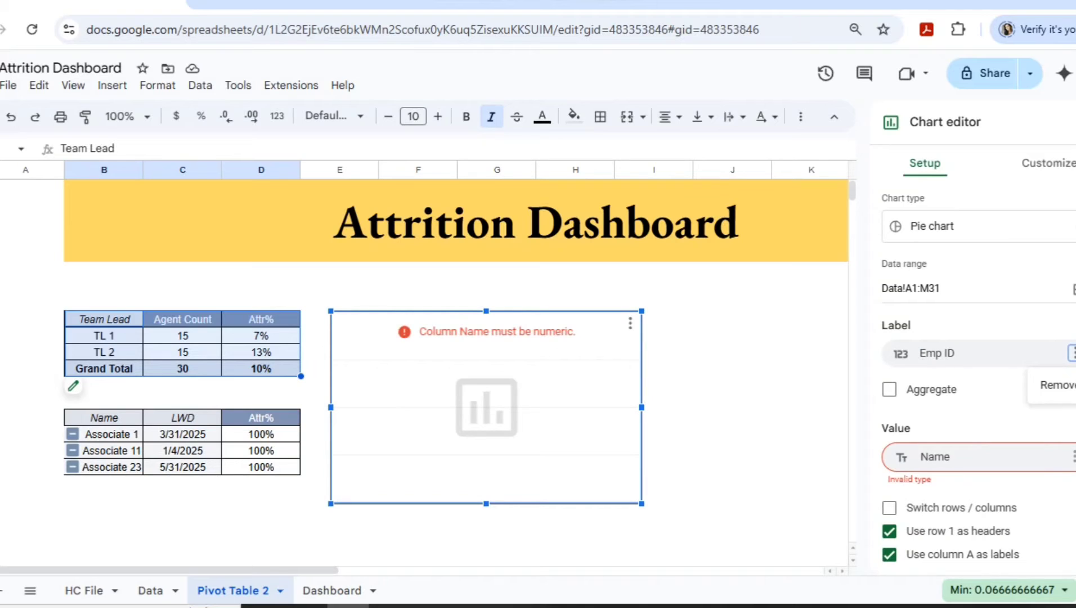
left_click(957, 354)
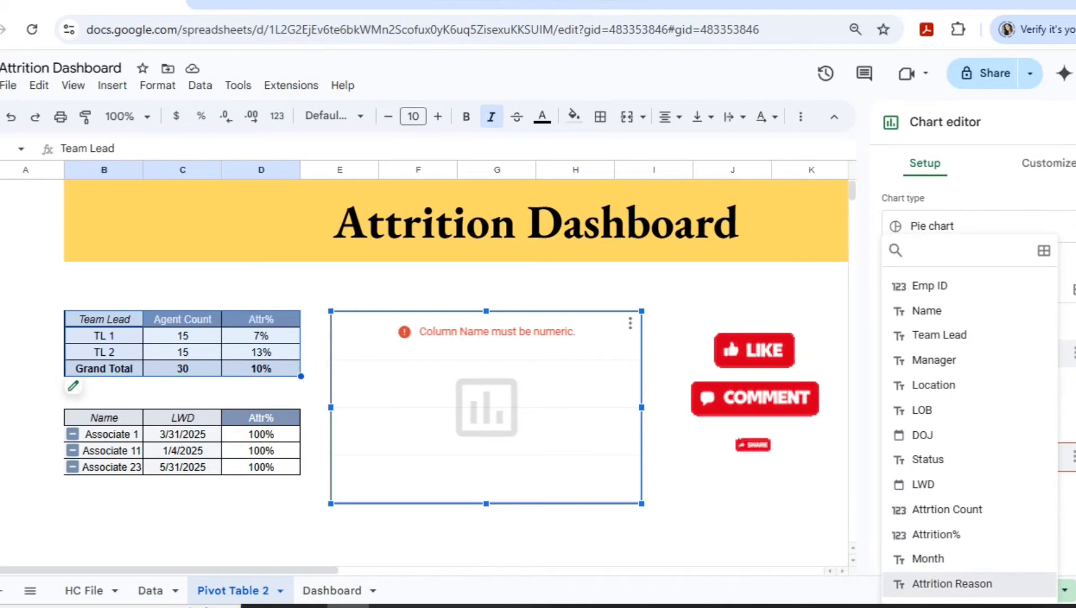
left_click(952, 584)
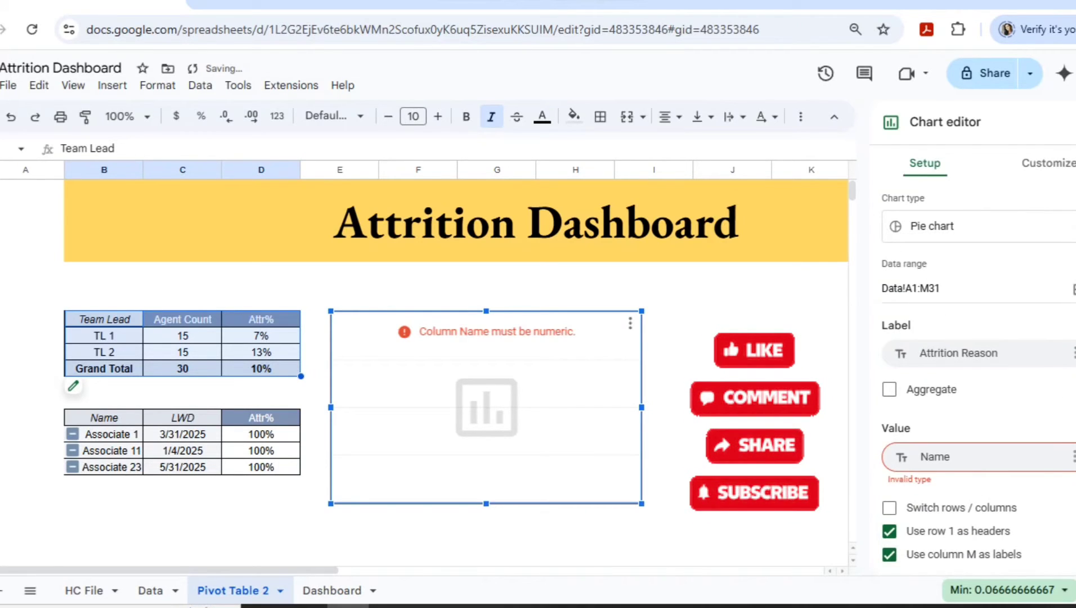
left_click(957, 456)
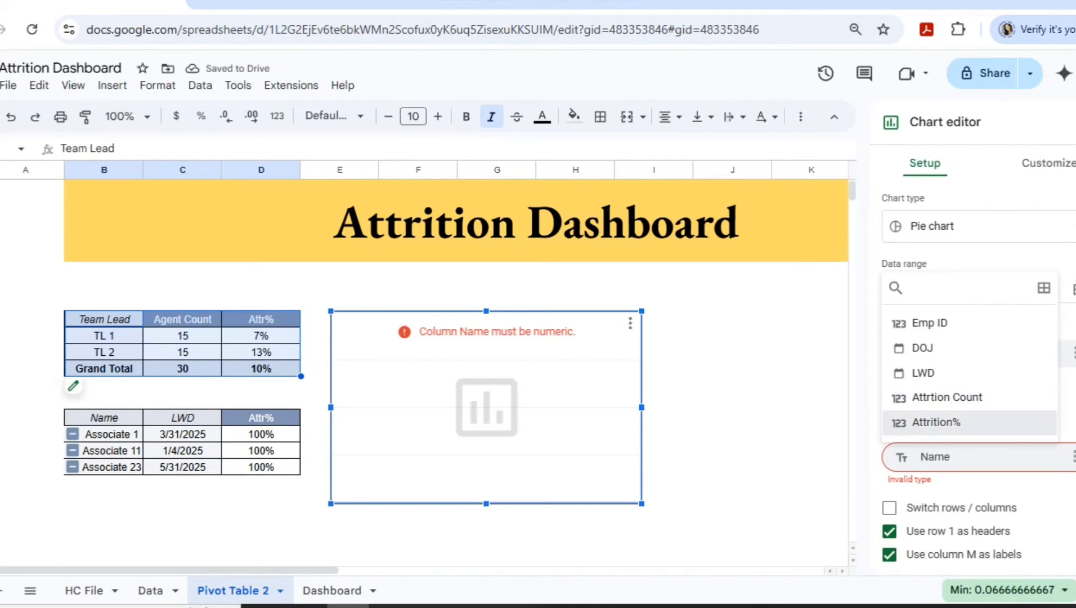
left_click(936, 422)
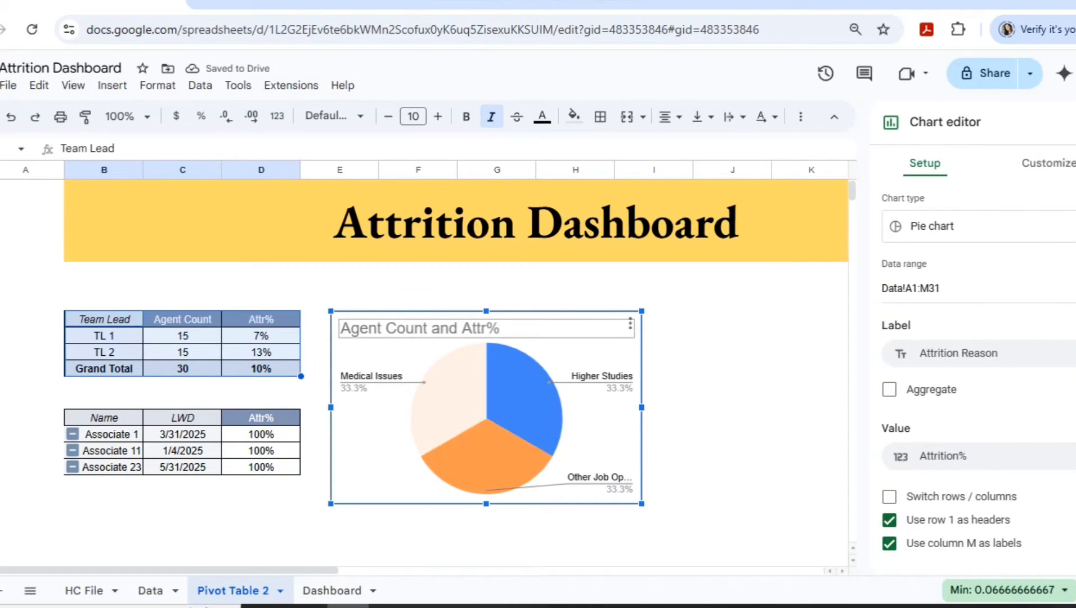
- Retitle the pie chart as "Attrition Reason Details"
left_click(419, 328)
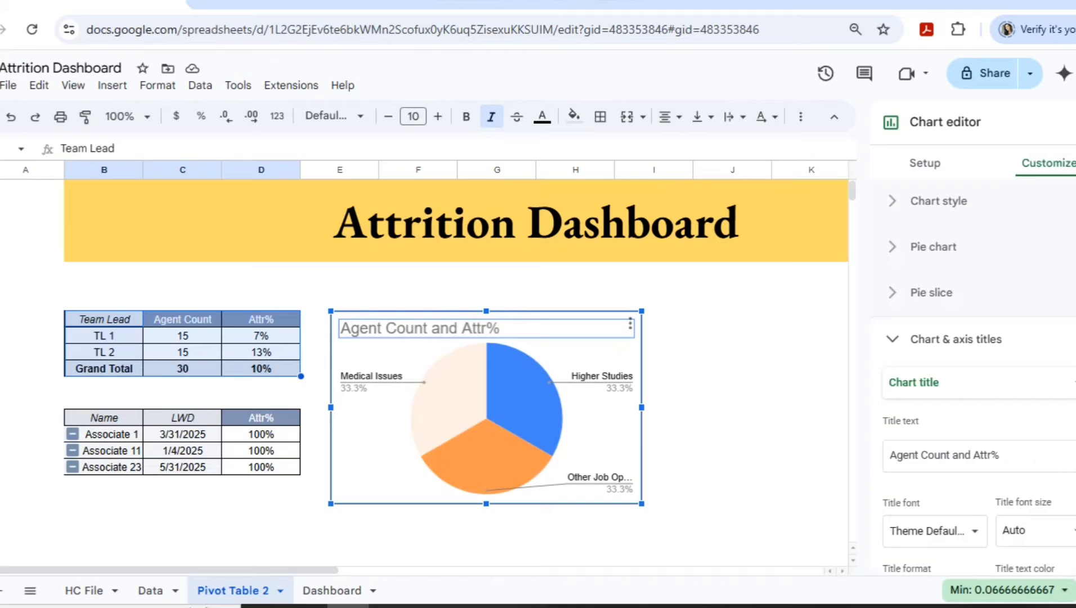
double_click(420, 328)
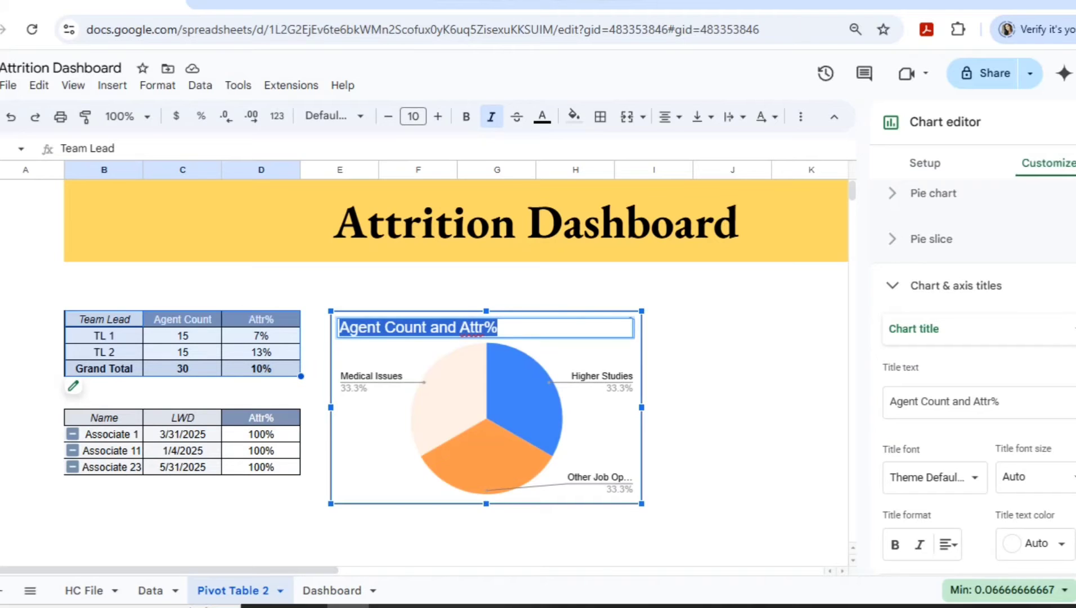
type("Attr")
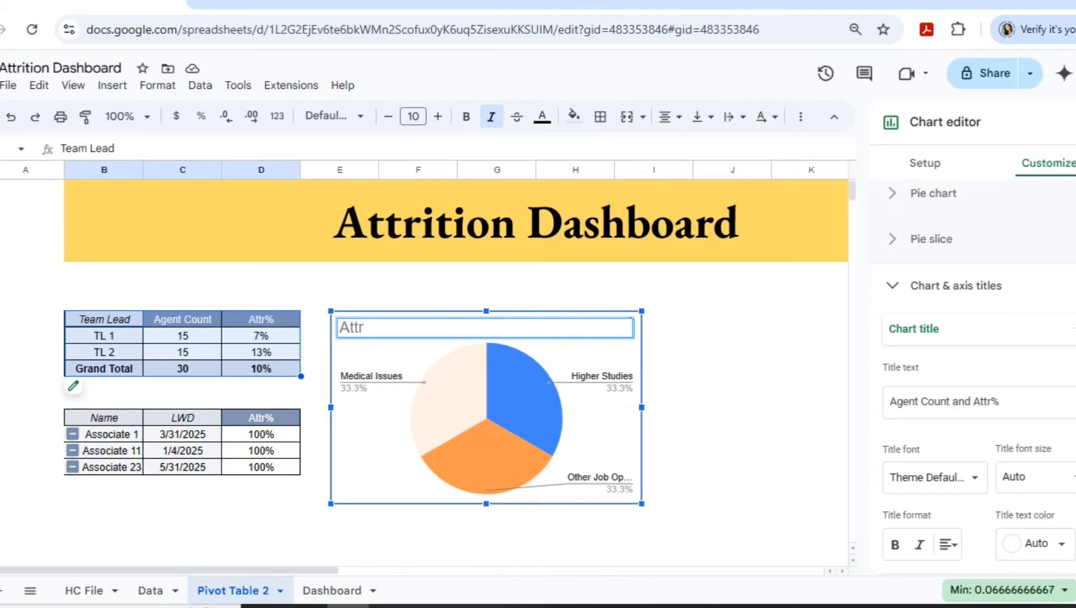
type("ition Reao")
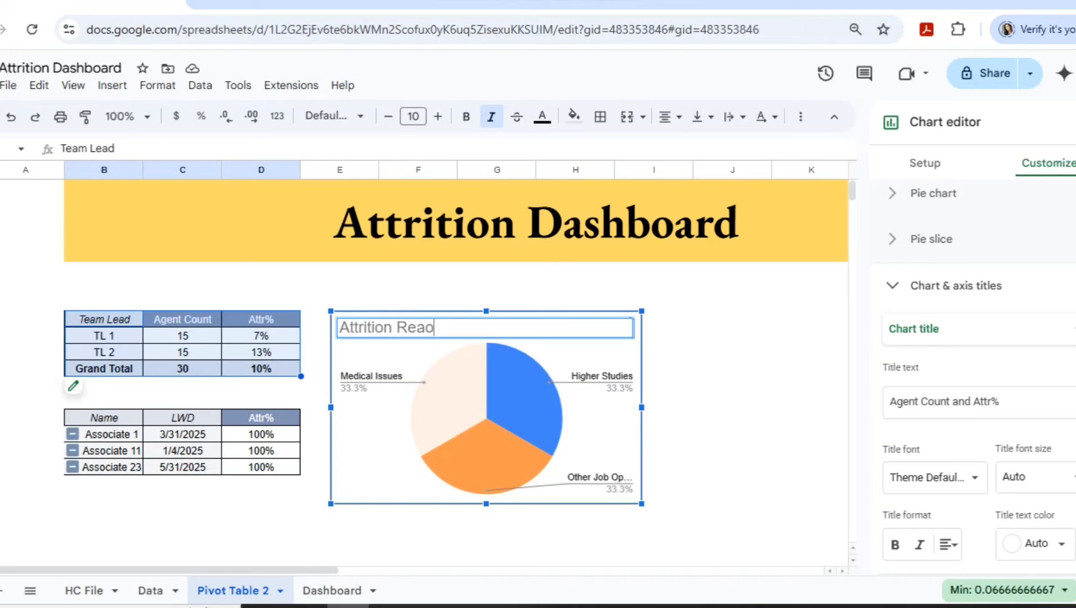
type("n Details")
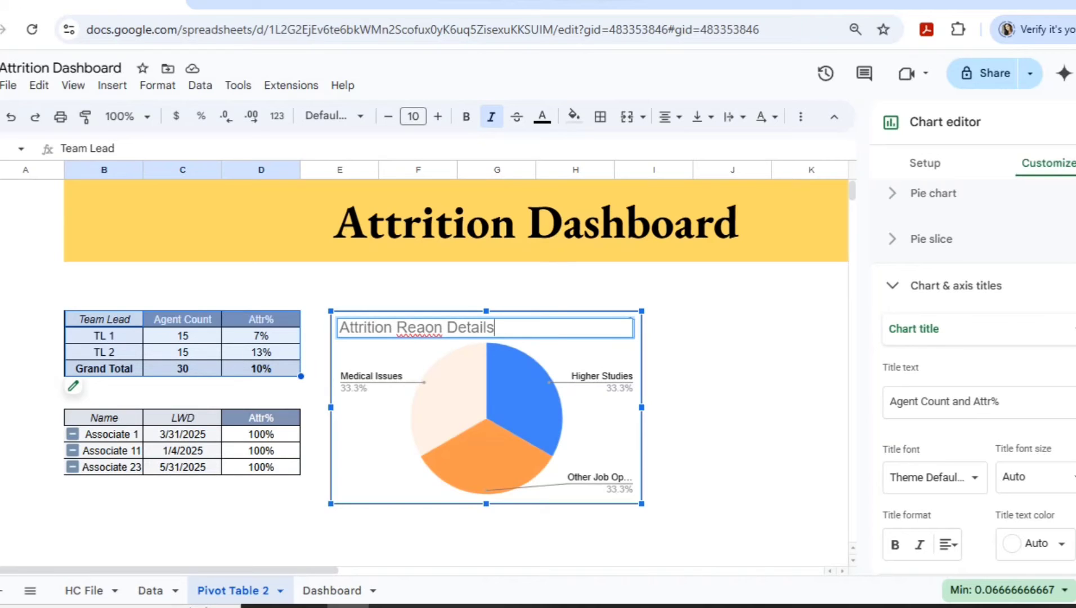
left_click(426, 327)
type("s")
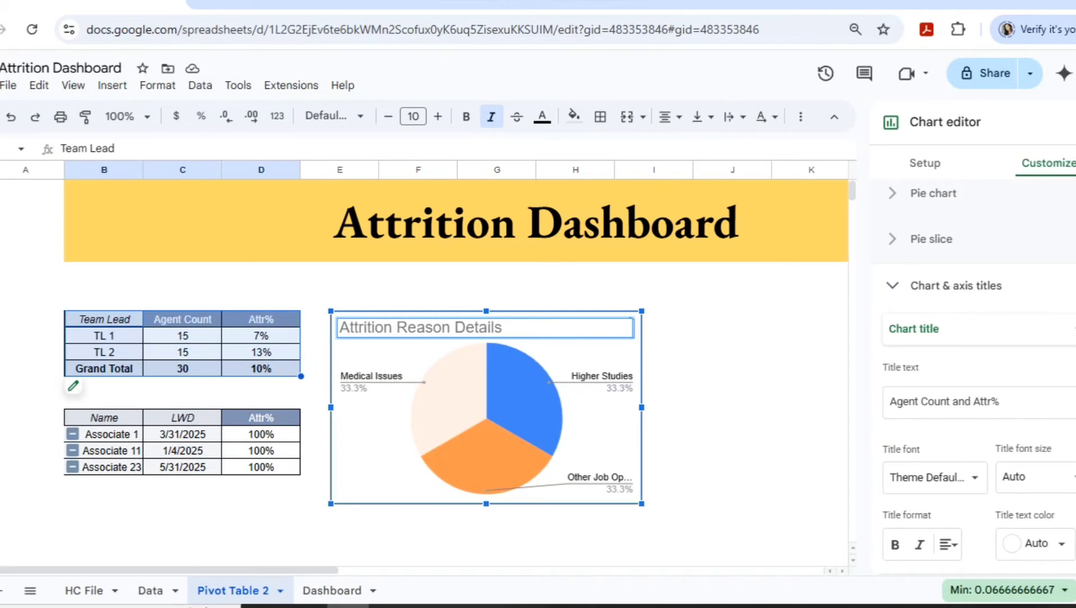
left_click(733, 335)
- Check the chart layout on the Dashboard sheet and move the Attrition Reason Details chart over columns J to M of Pivot Table 2
left_click(487, 407)
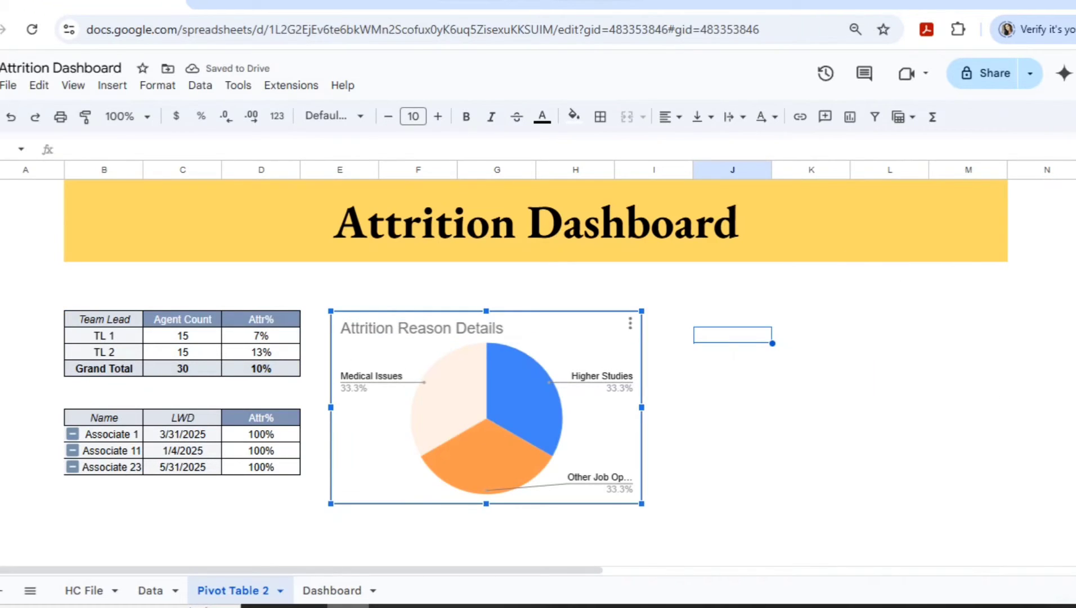
left_click(333, 590)
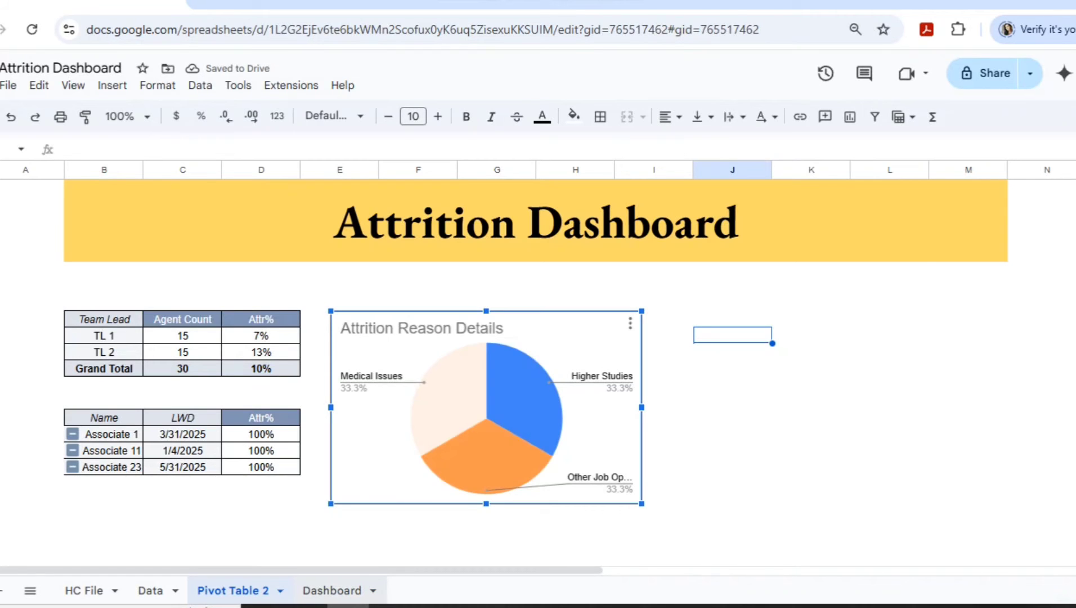
left_click(332, 590)
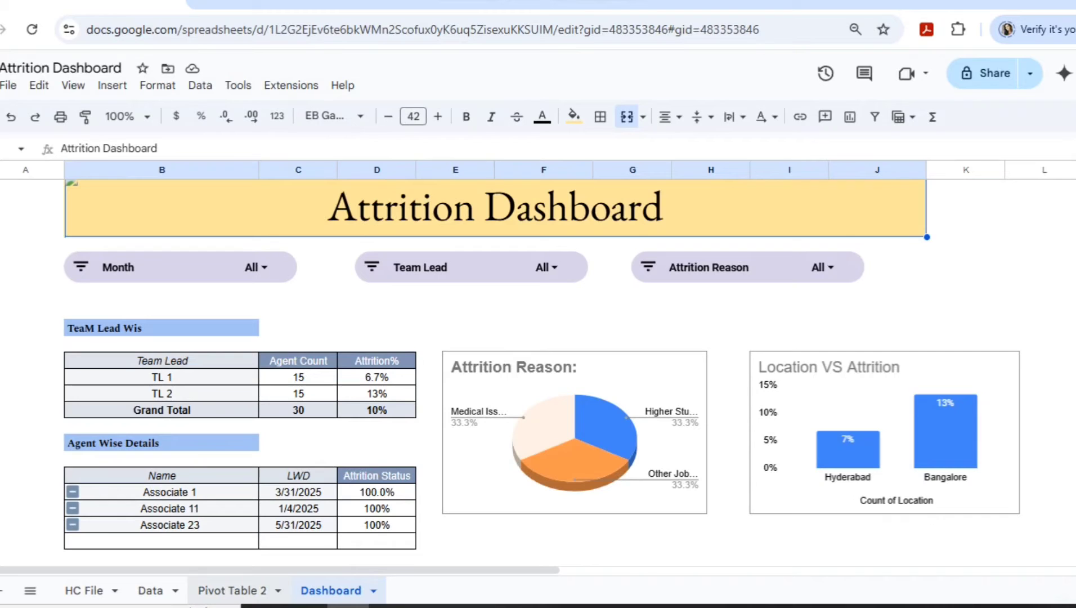
left_click(232, 590)
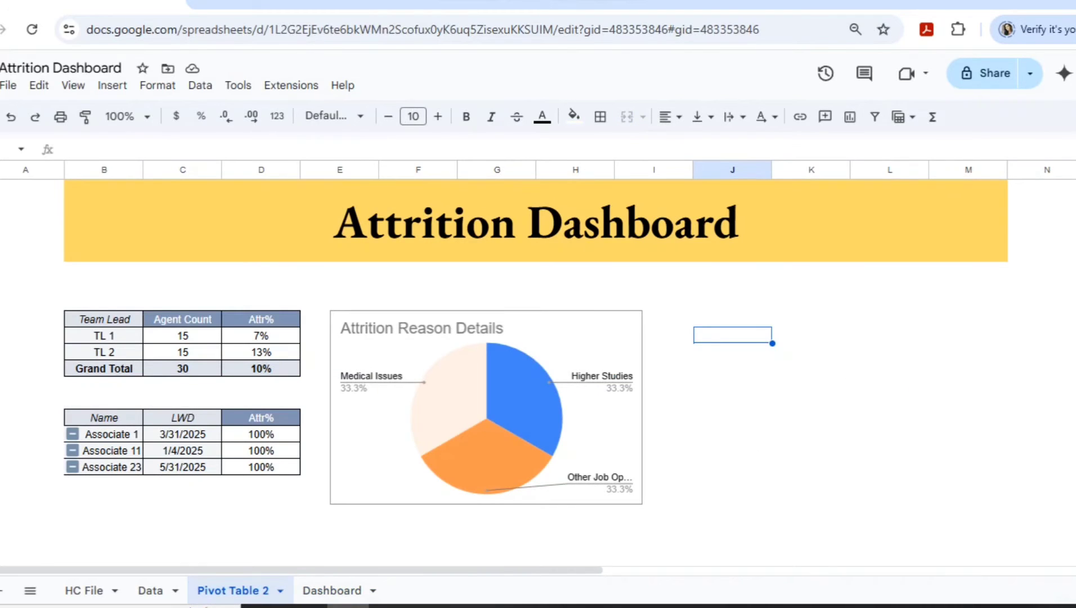
left_click(486, 406)
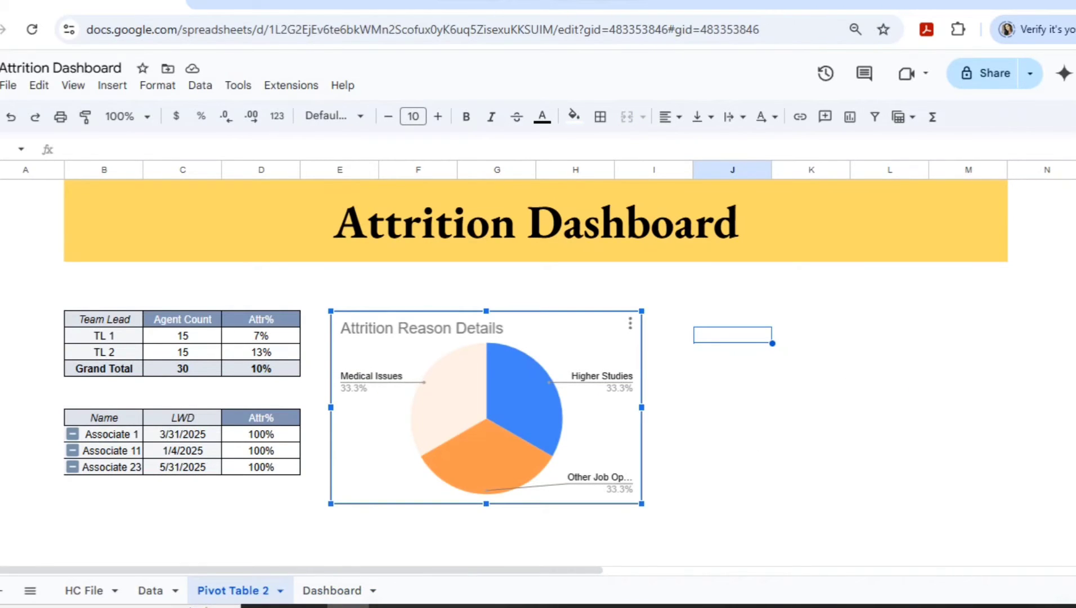
key("Escape")
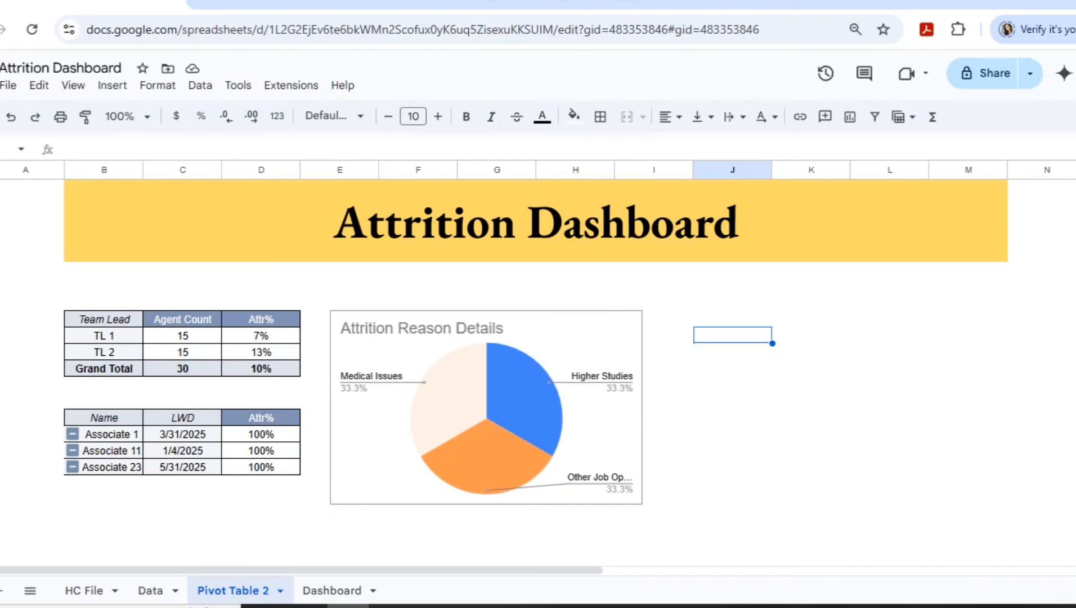
left_click(486, 406)
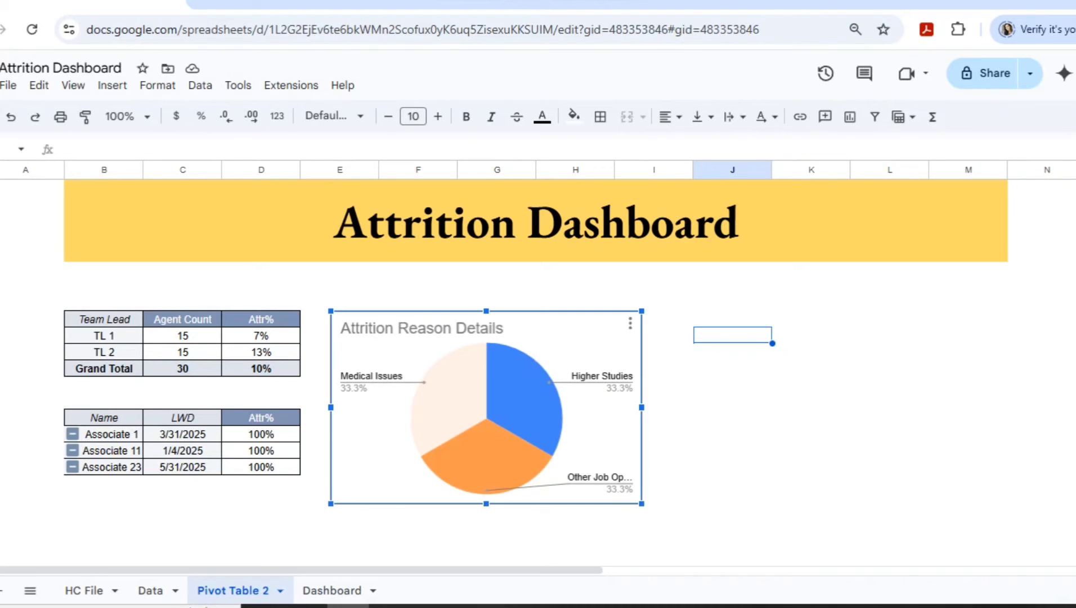
left_click_drag(486, 405, 843, 393)
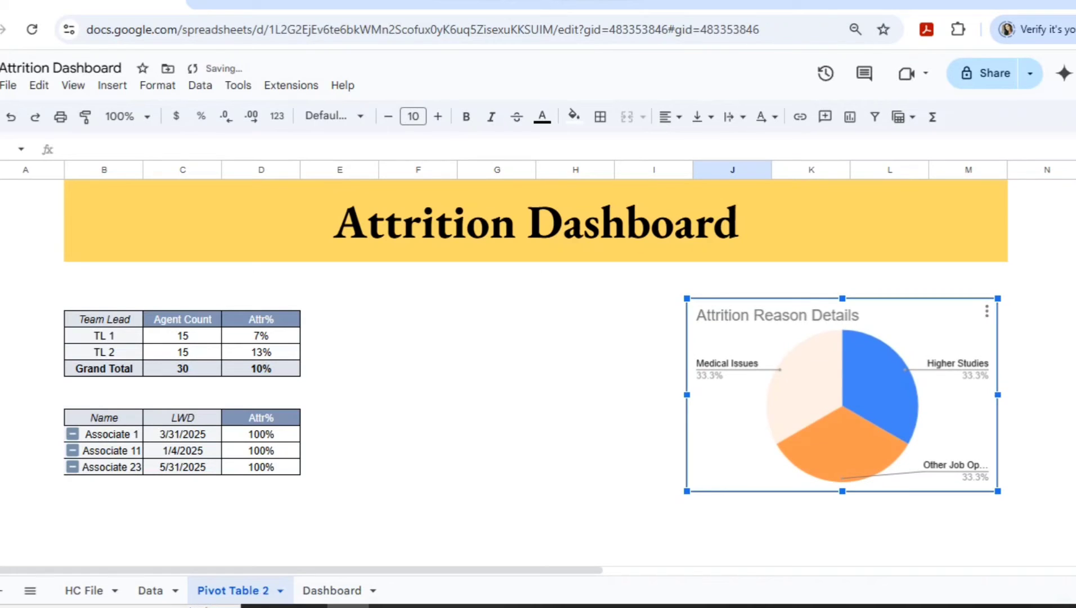
- Duplicate the Attrition Reason Details pie chart and place the copy over columns E to I, beside the pivot tables
key("Escape")
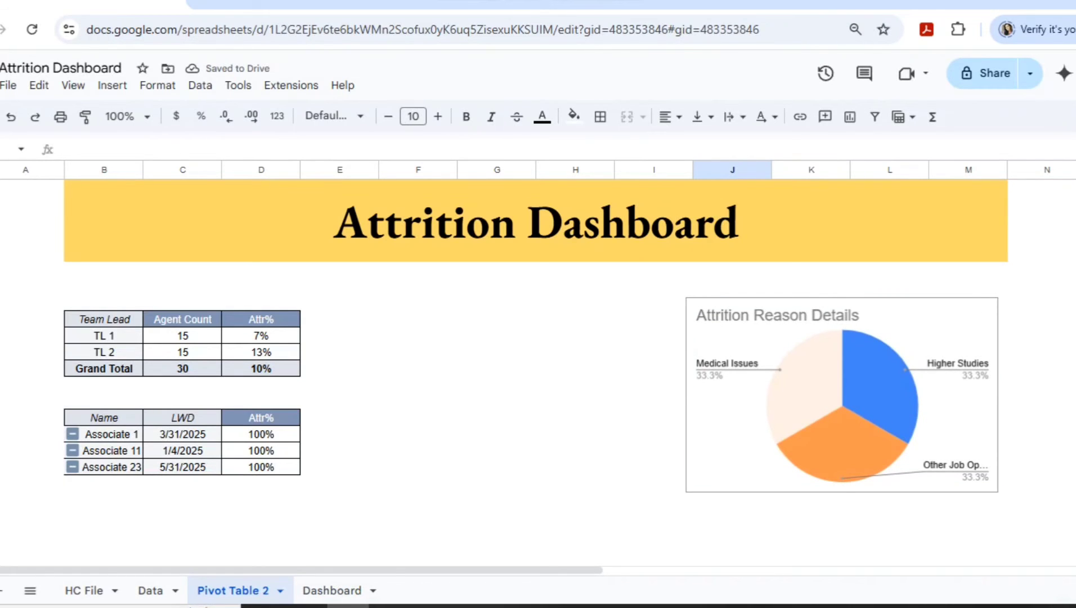
left_click(842, 394)
key("ctrl+v")
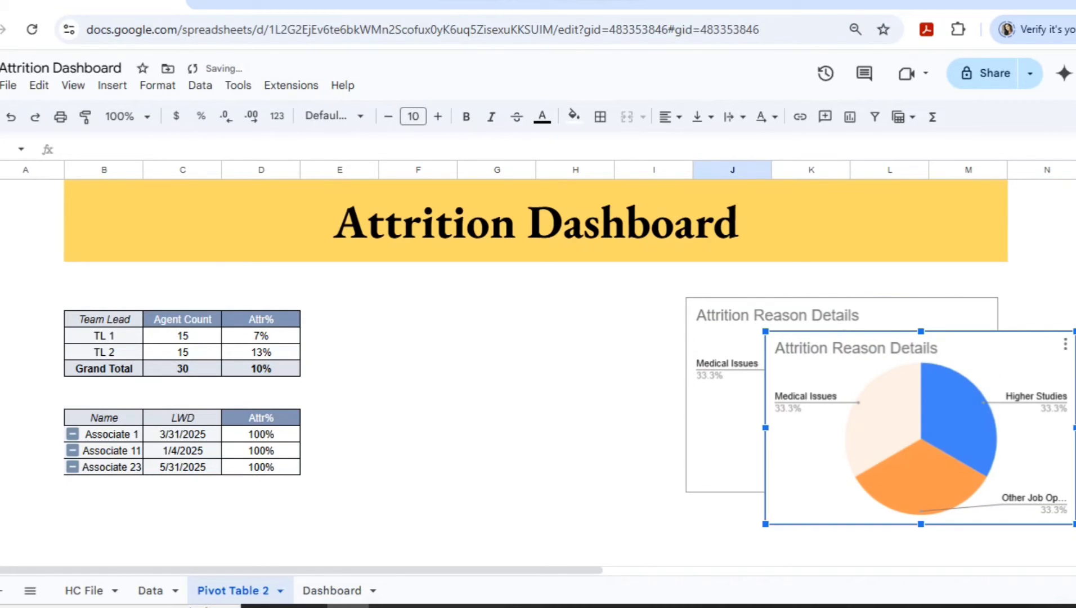
left_click_drag(845, 366, 418, 337)
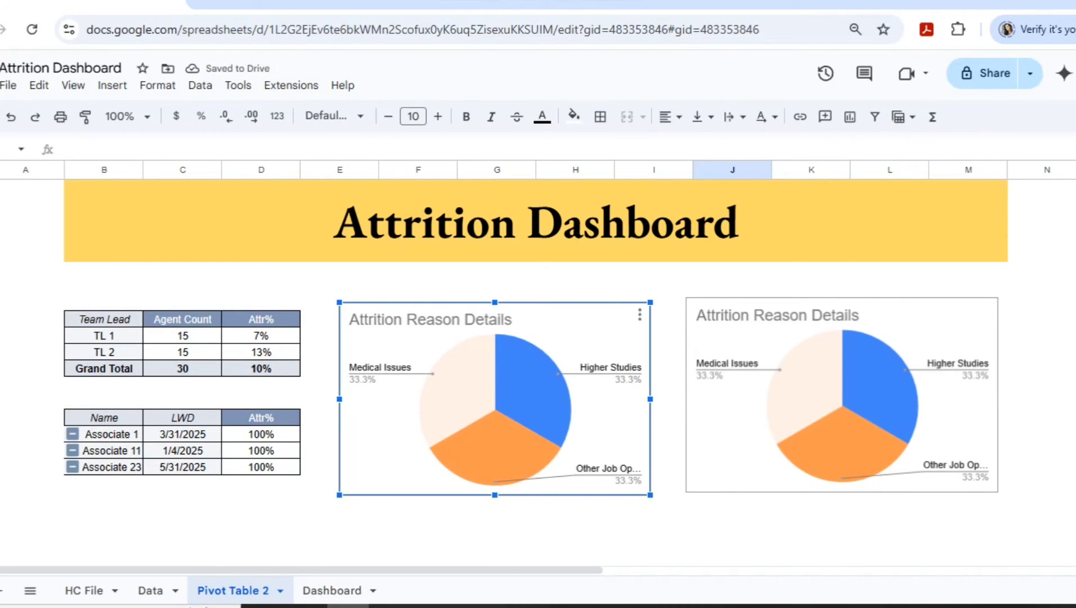
- Open the Attrition Reason Details chart over columns J to M for editing
left_click(843, 394)
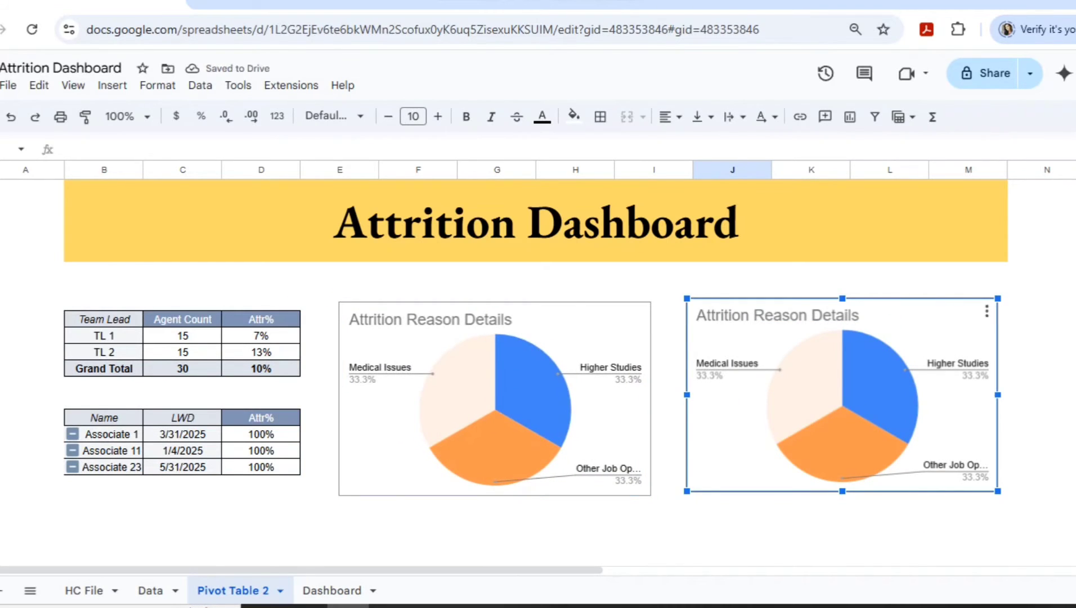
left_click(987, 311)
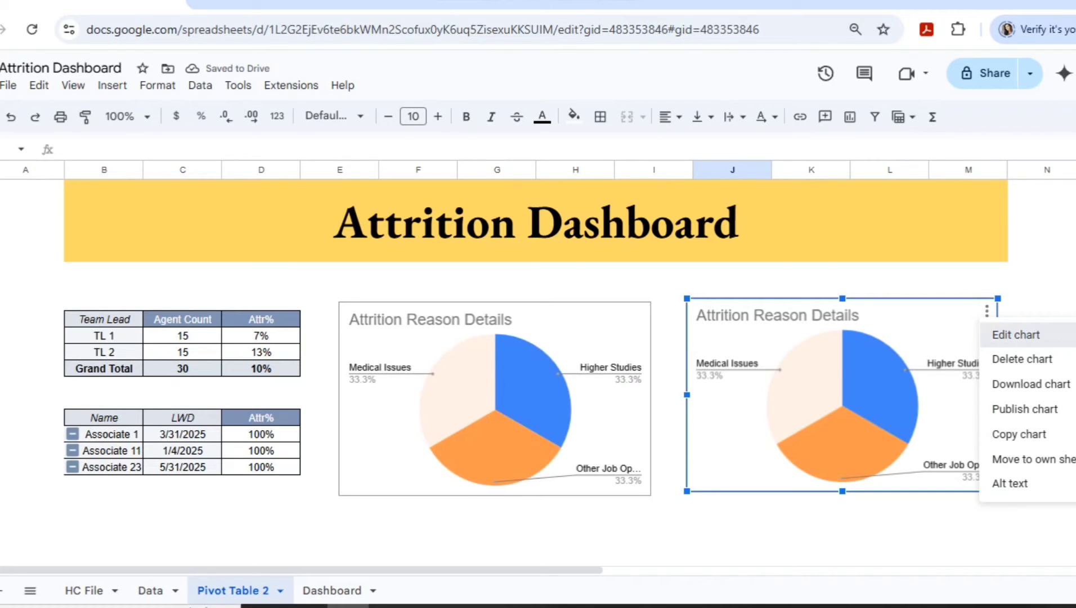
left_click(1016, 334)
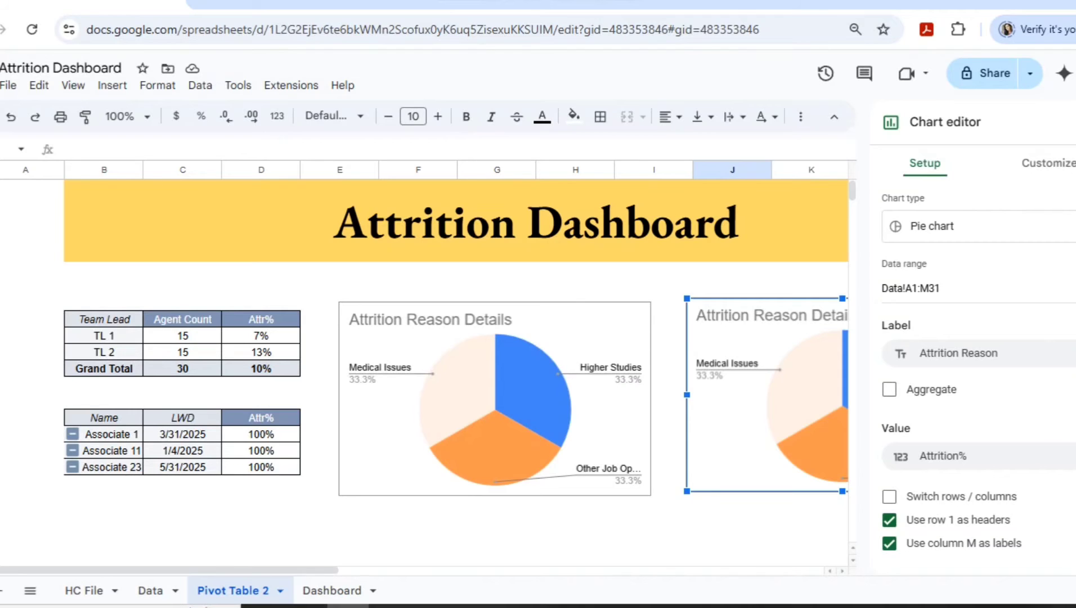
- Try changing the chart over columns J to M to a Histogram chart
left_click(1058, 226)
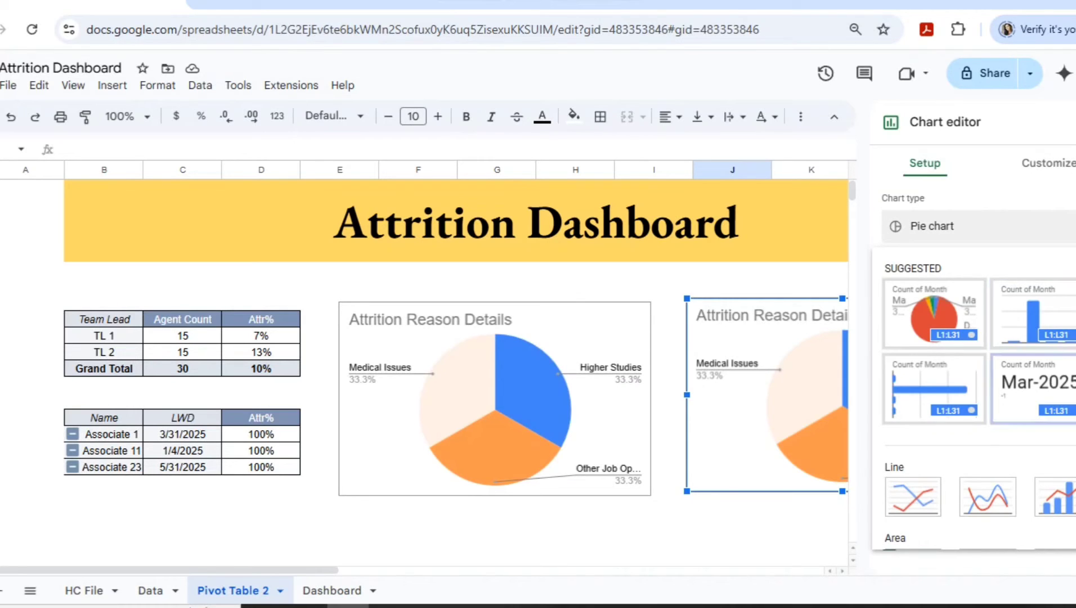
scroll(979, 366, "down", 8)
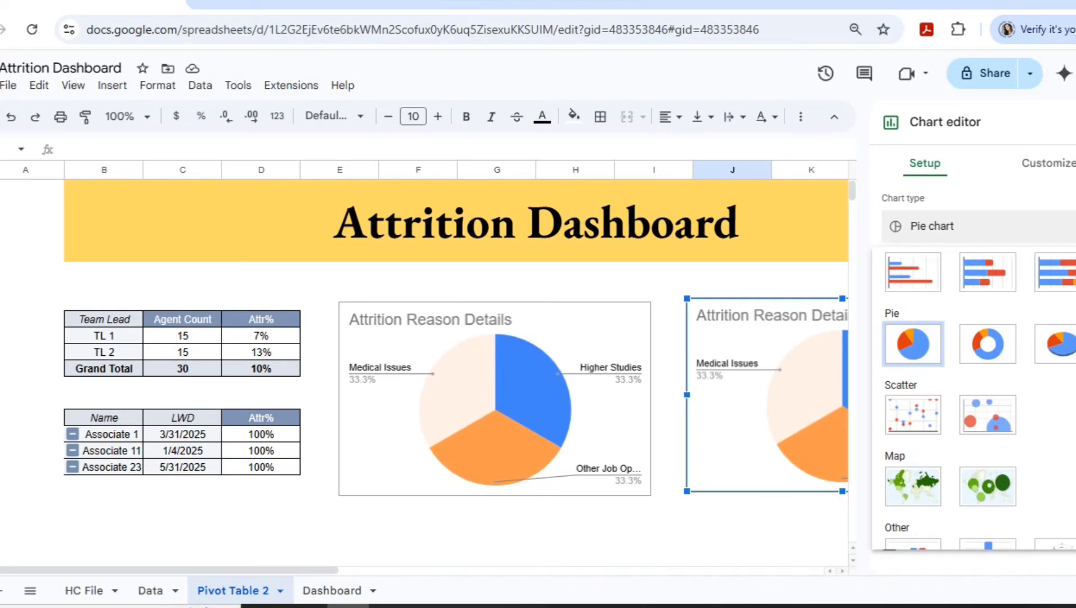
scroll(980, 394, "down", 3)
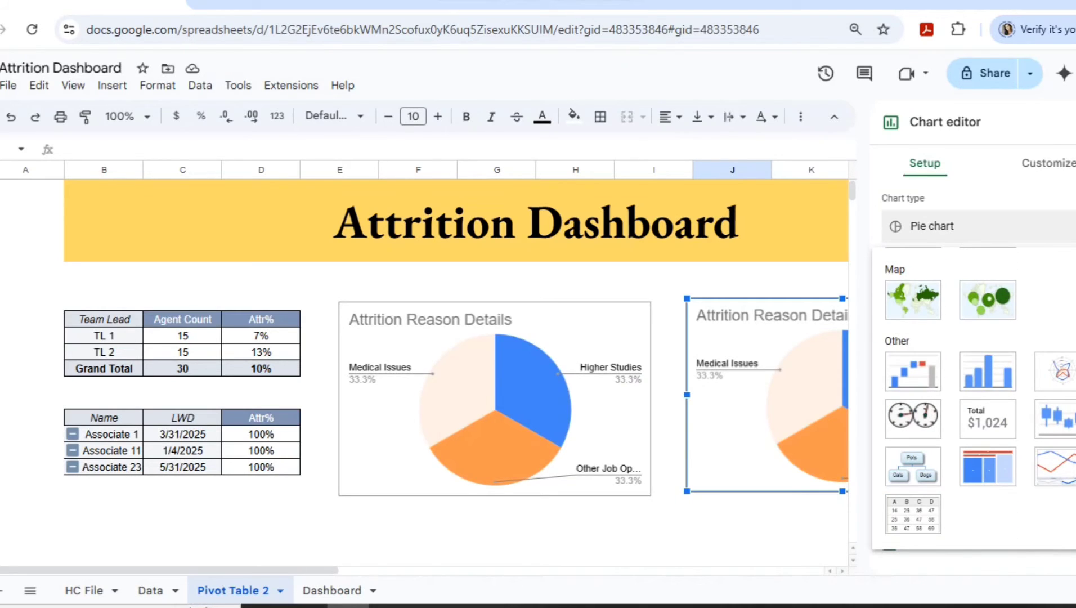
left_click(988, 372)
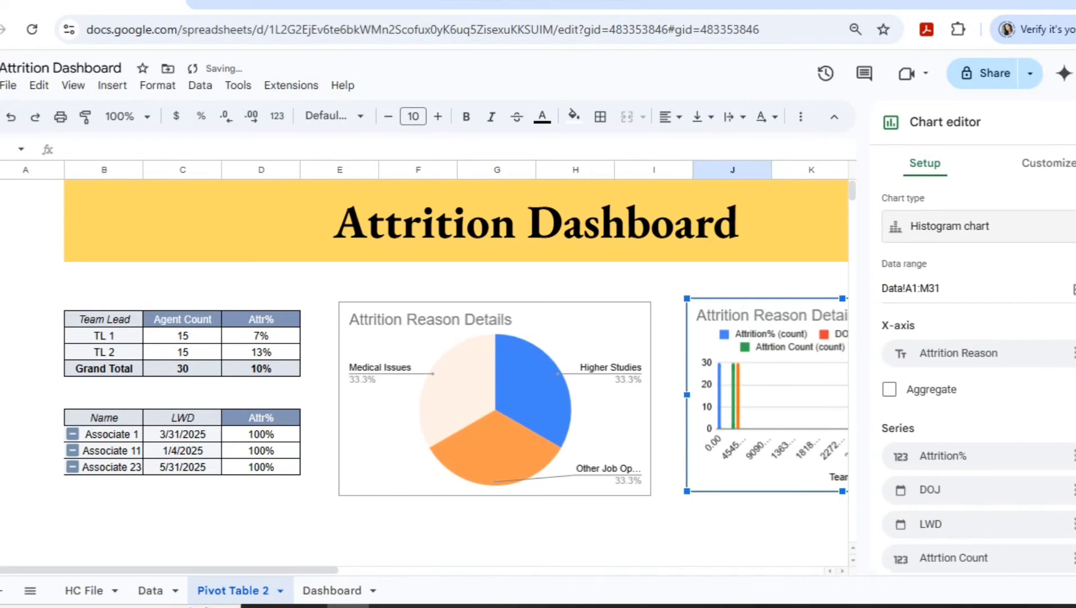
scroll(978, 377, "down", 2)
scroll(978, 360, "up", 2)
- Switch the chart to the suggested Count of Month column chart and set its data range to Data!A:M
left_click(980, 226)
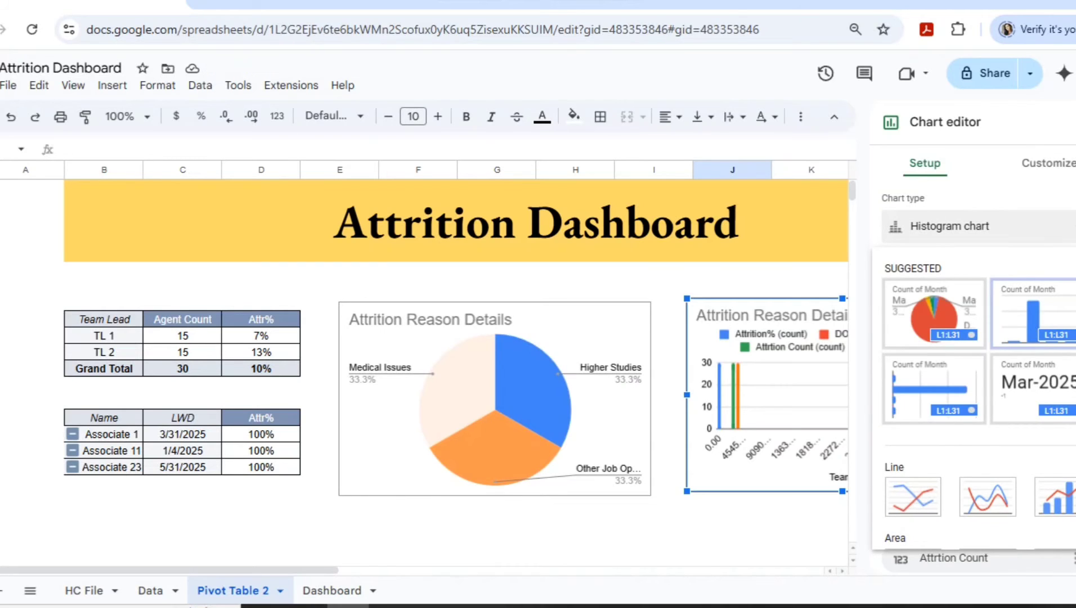
left_click(1032, 315)
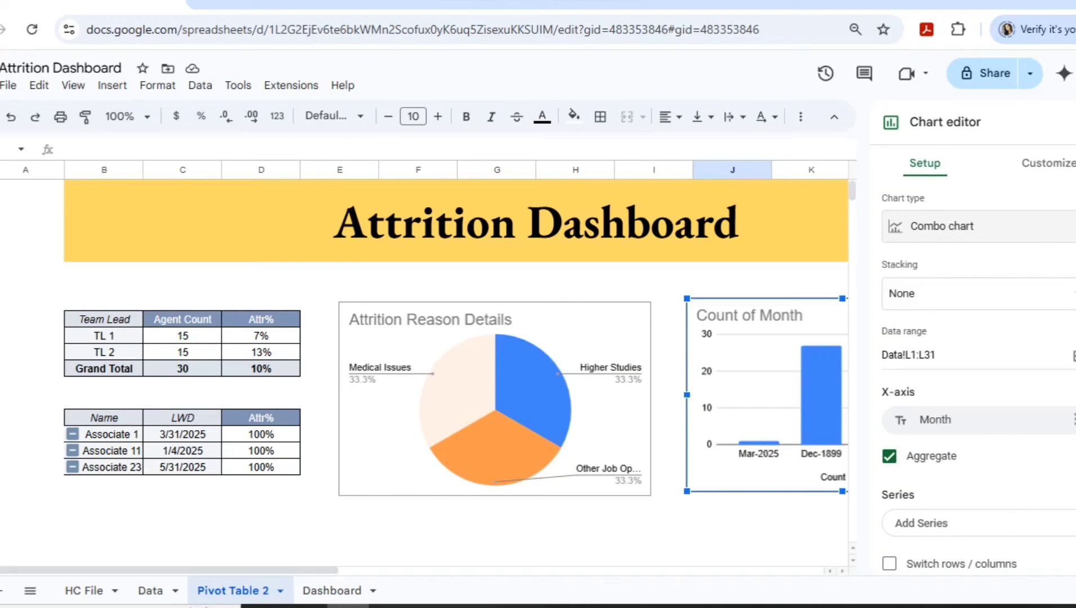
scroll(979, 374, "down", 1)
left_click(1072, 382)
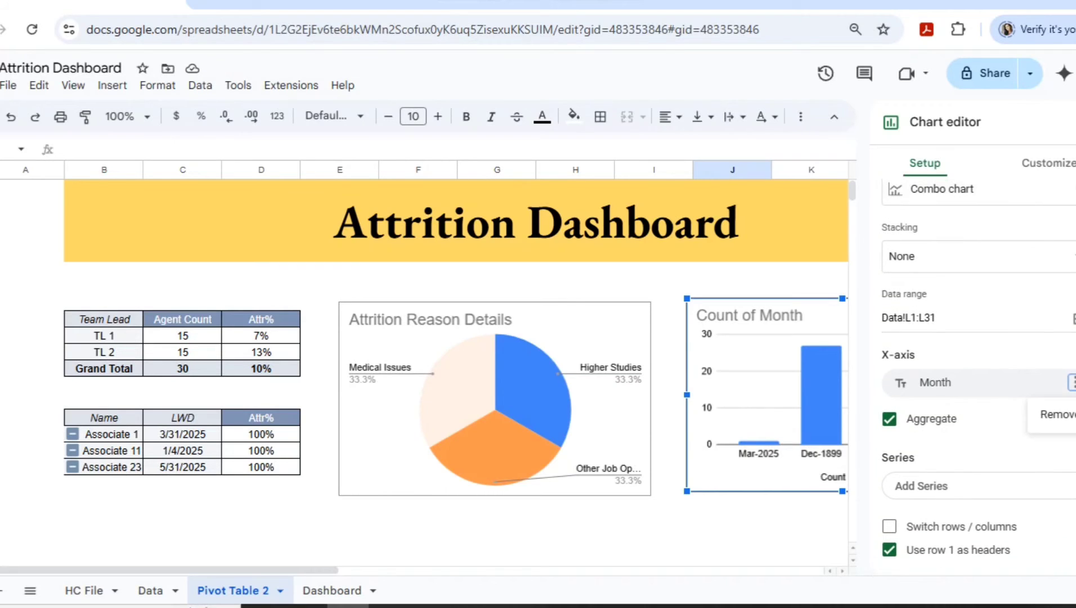
left_click(957, 383)
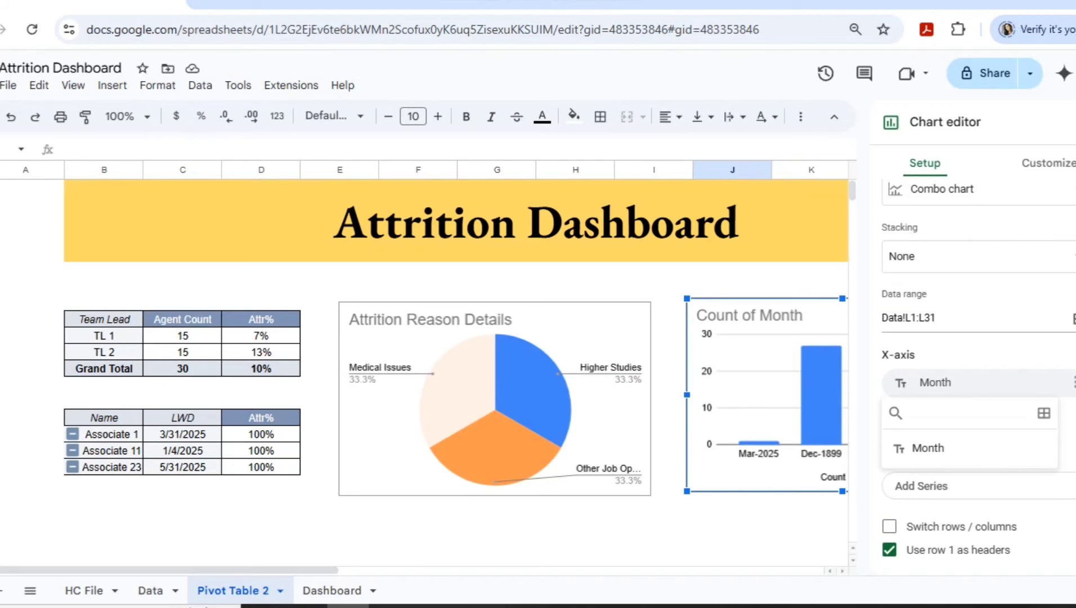
left_click(1074, 319)
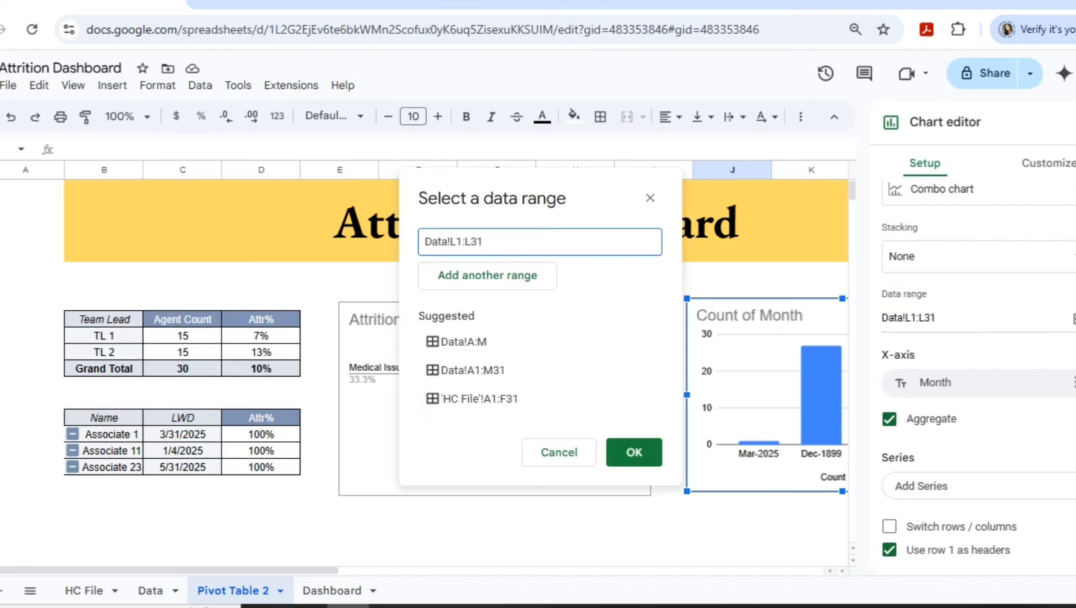
left_click(463, 341)
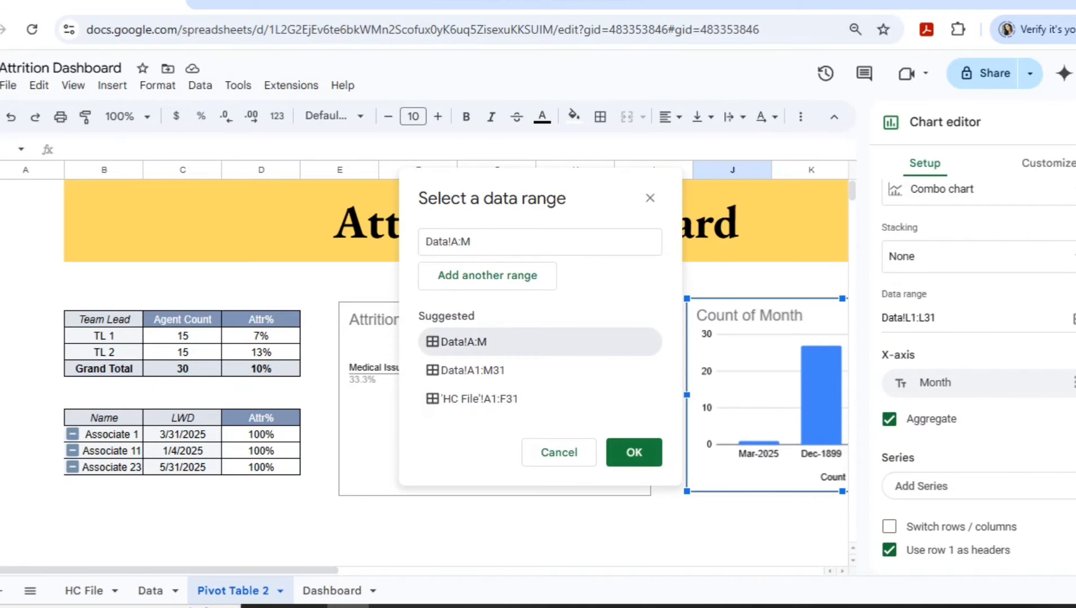
left_click(936, 383)
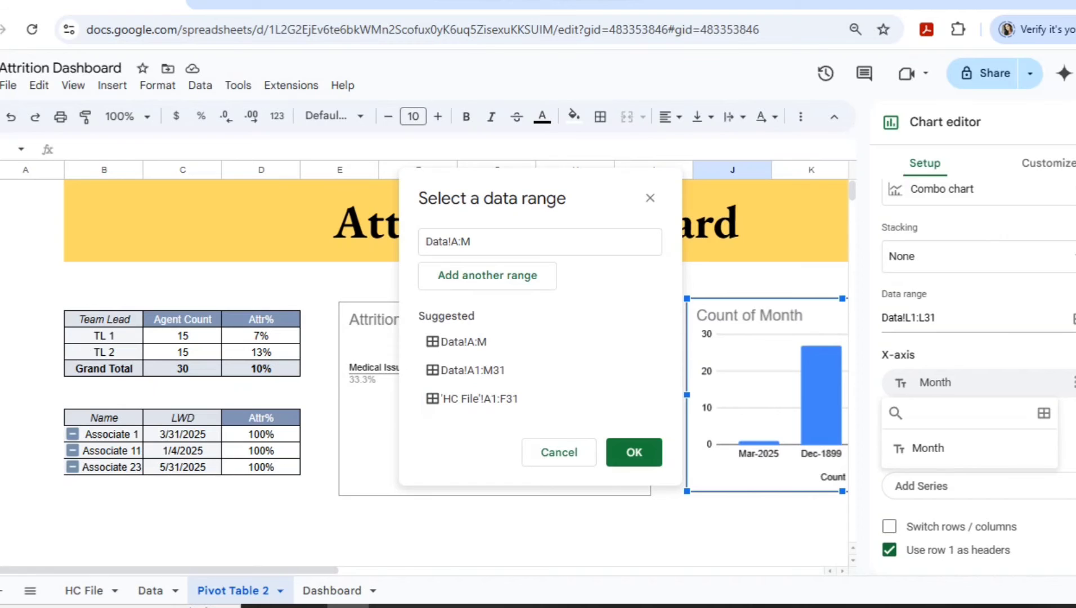
left_click(635, 452)
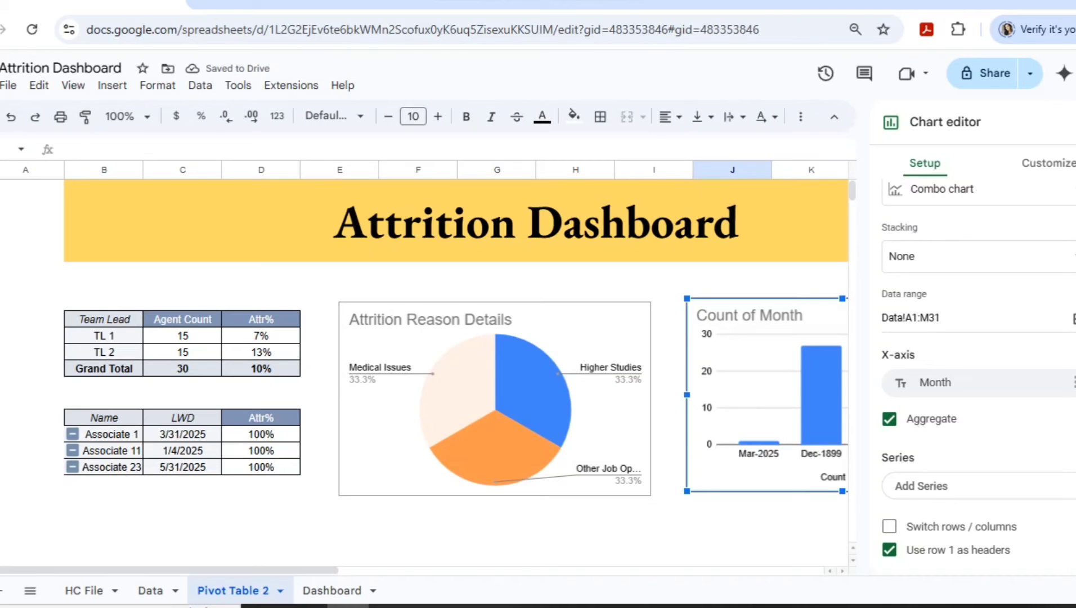
- Set the Count of Month chart's X-axis to Location and close the chart editor
double_click(935, 383)
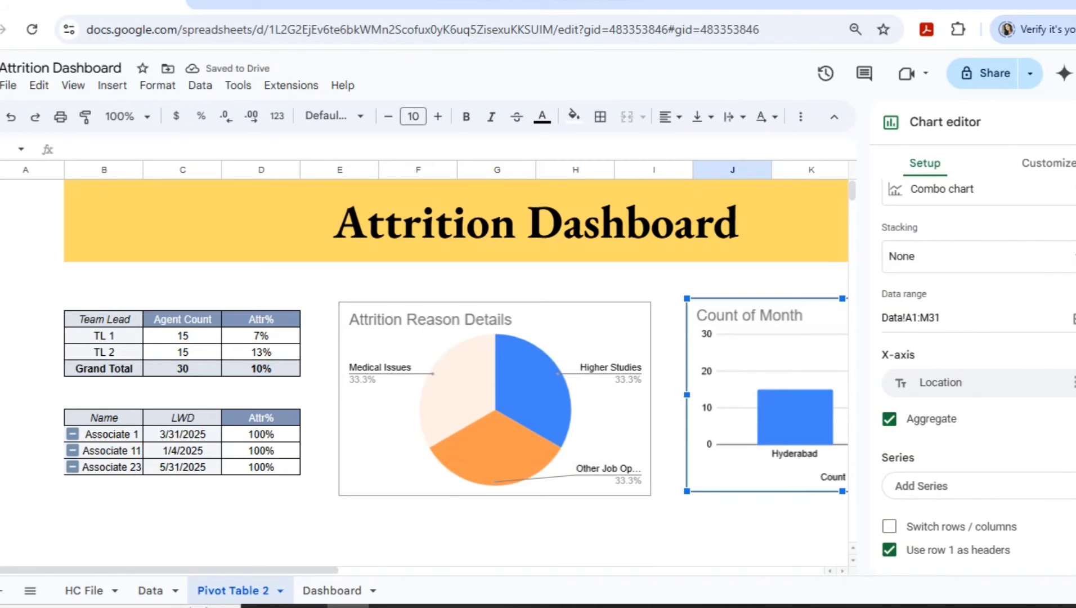
key("Escape")
left_click(850, 355)
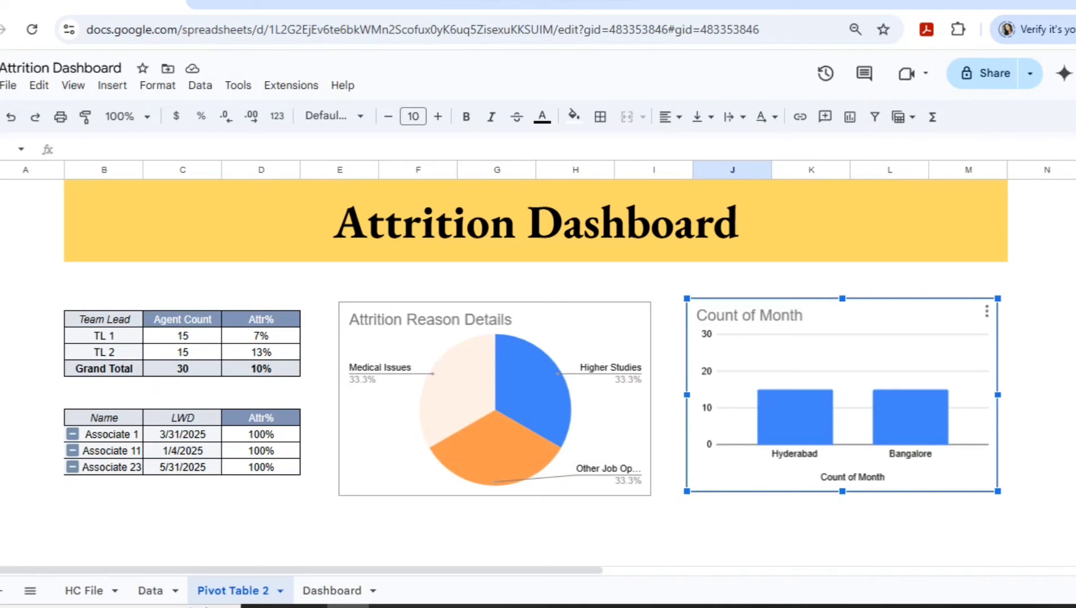
- Turn on data labels for the Location columns in the Count of Month chart
double_click(794, 417)
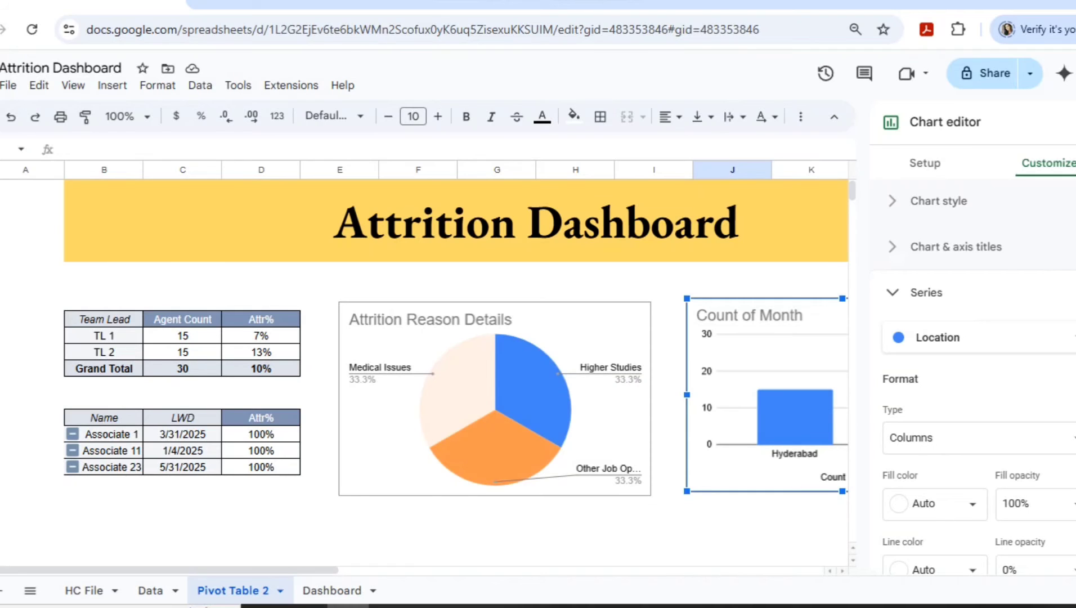
left_click(924, 163)
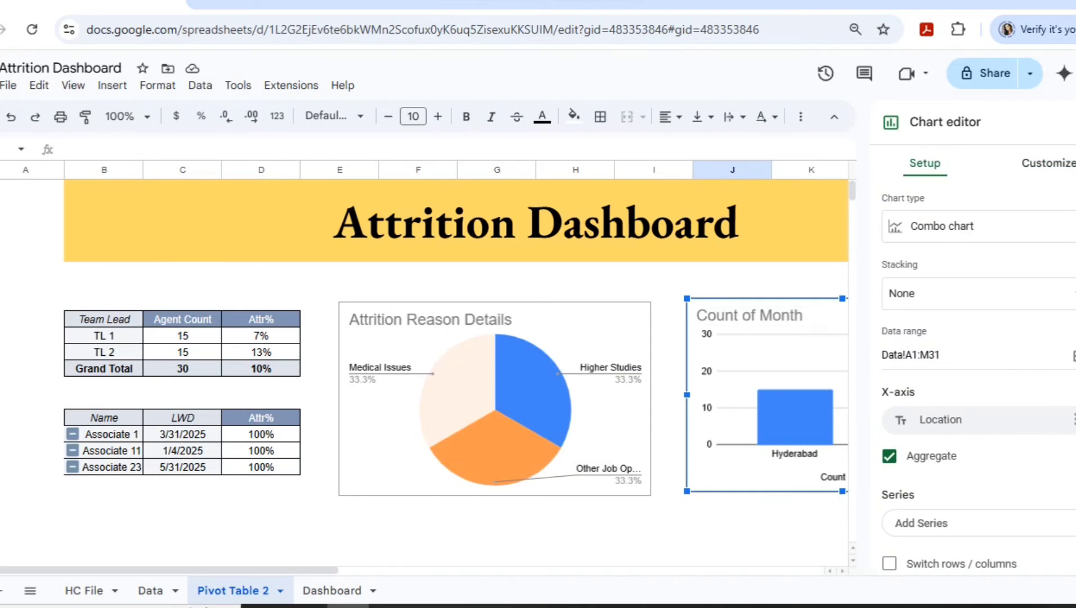
left_click(1048, 163)
scroll(974, 377, "down", 8)
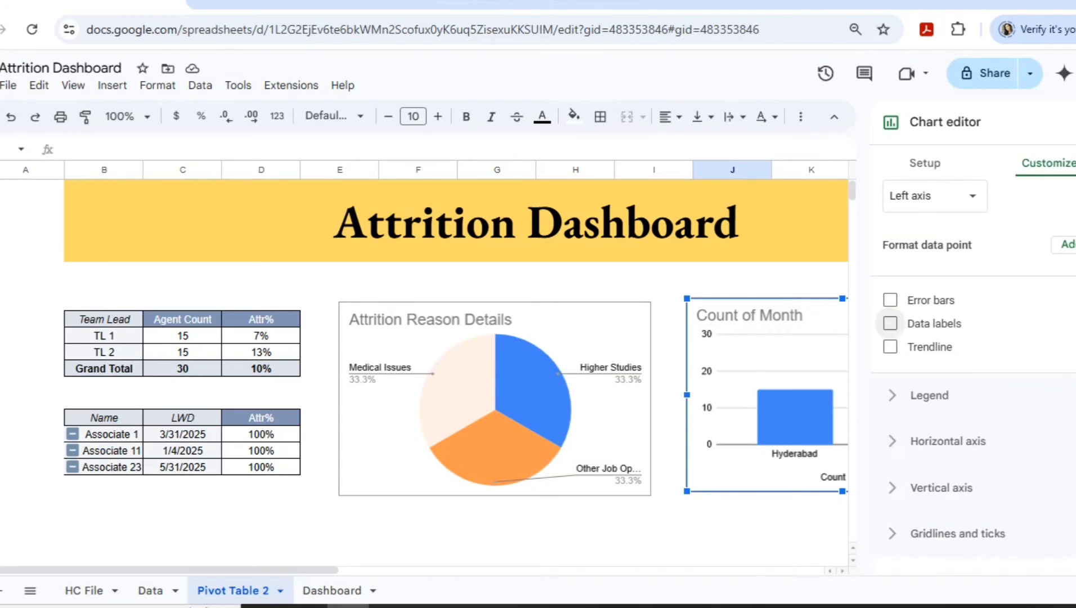
left_click(890, 323)
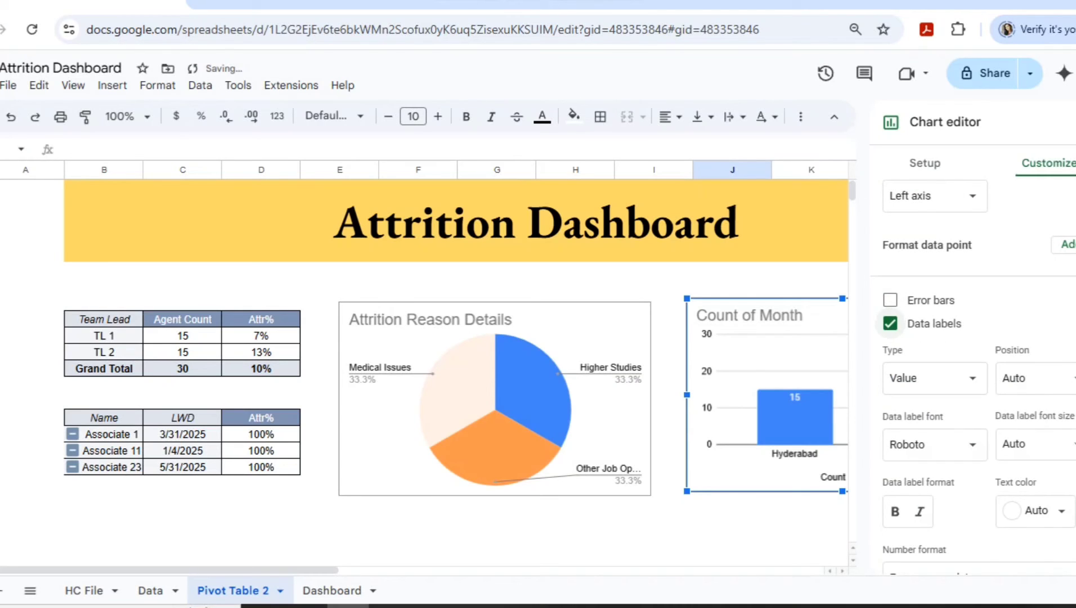
- Add Attrition% as a series to the Count of Month chart and close the chart editor
scroll(890, 323, "up", 8)
left_click(924, 163)
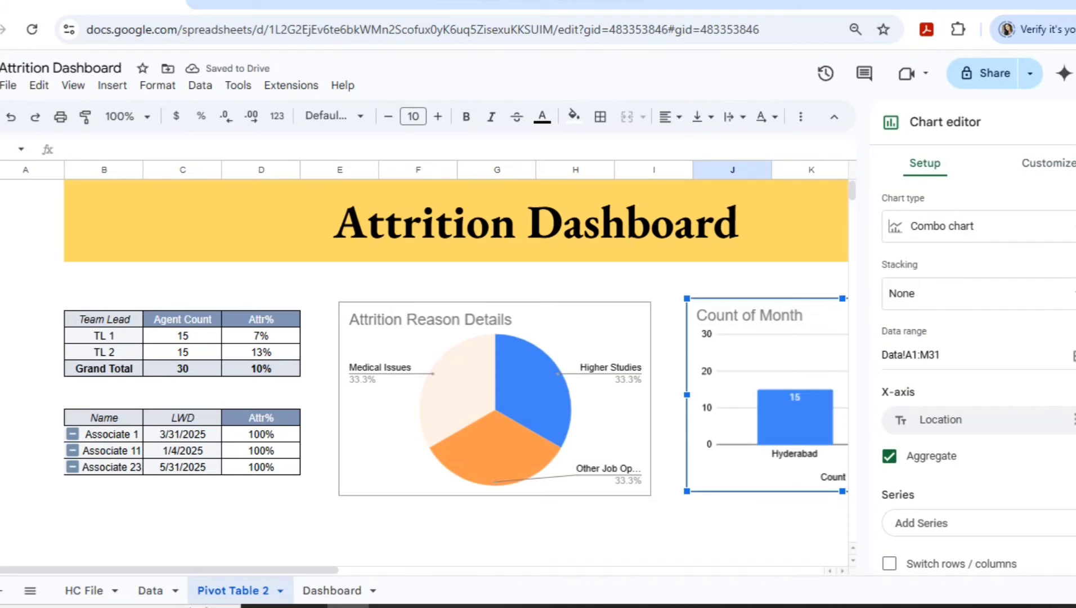
scroll(979, 380, "down", 1)
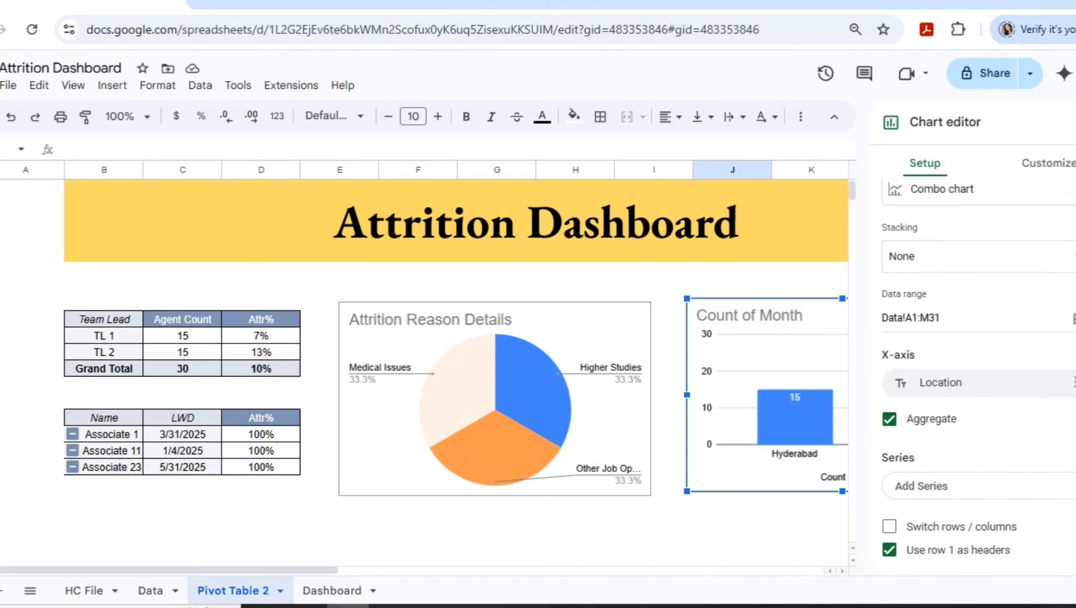
left_click(956, 486)
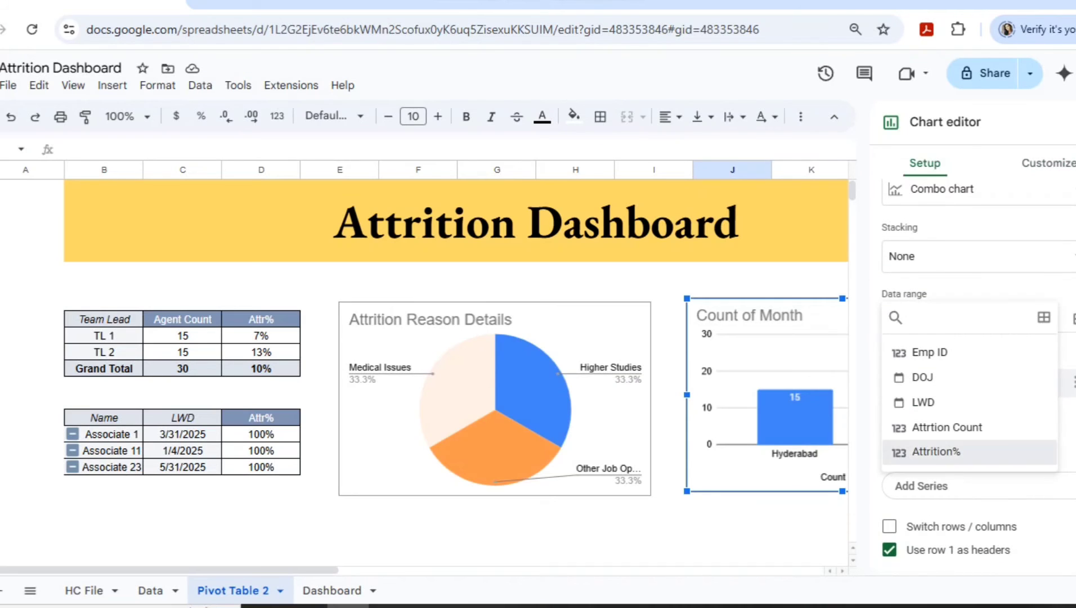
left_click(957, 452)
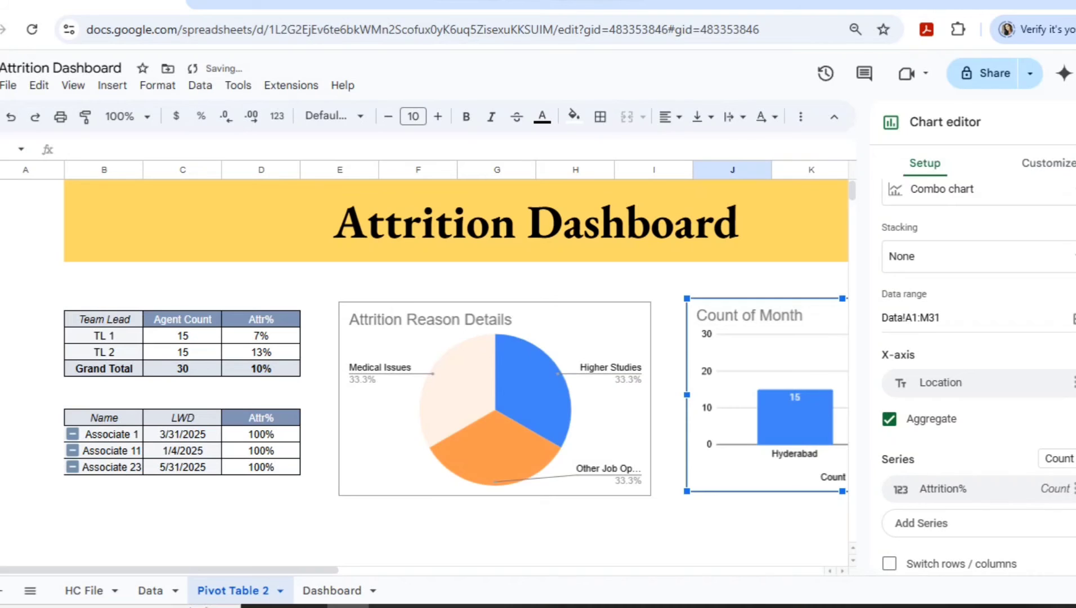
key("Escape")
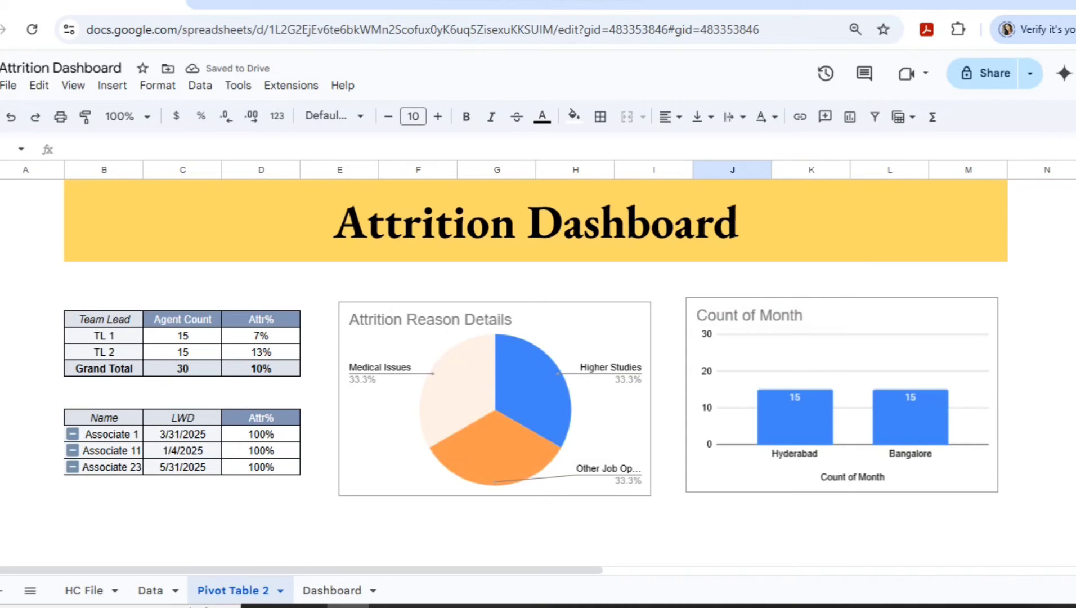
- Set the Attrition% series in the Count of Month chart to aggregate by Average
left_click(842, 395)
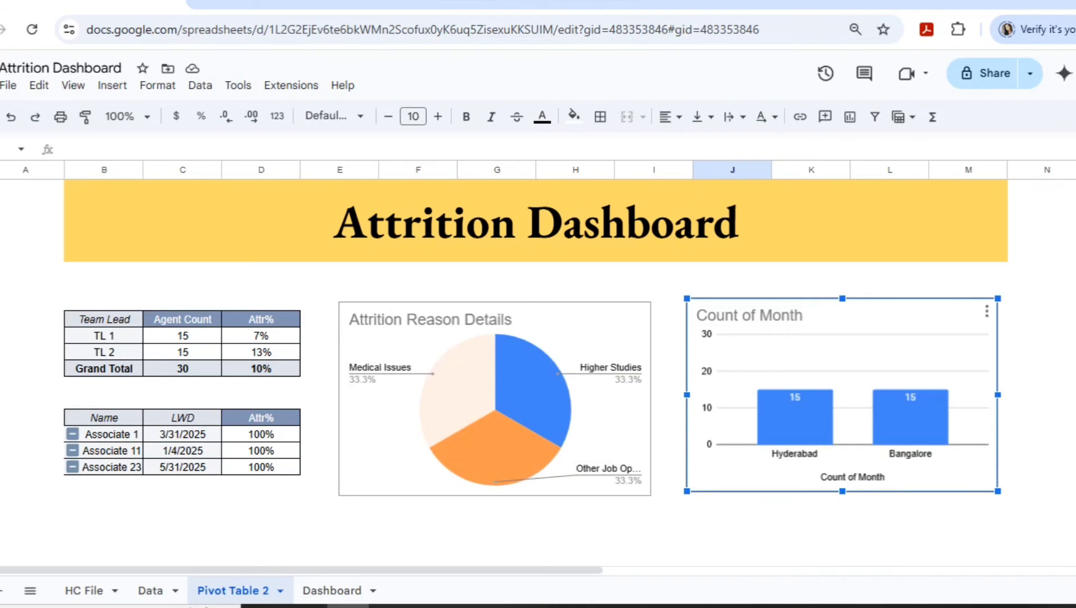
double_click(749, 315)
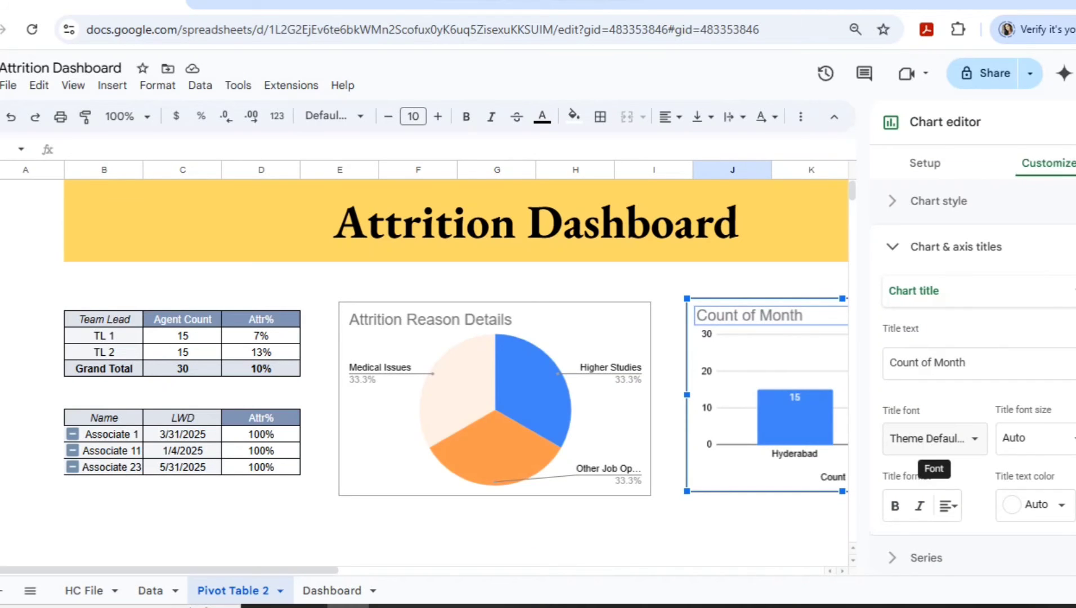
left_click(925, 163)
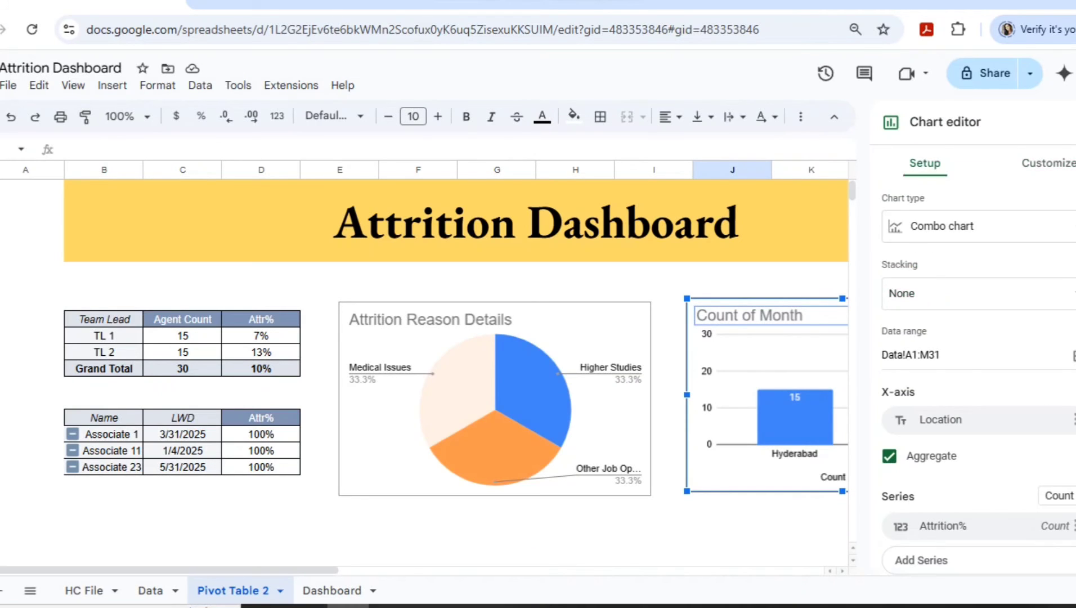
scroll(978, 366, "down", 2)
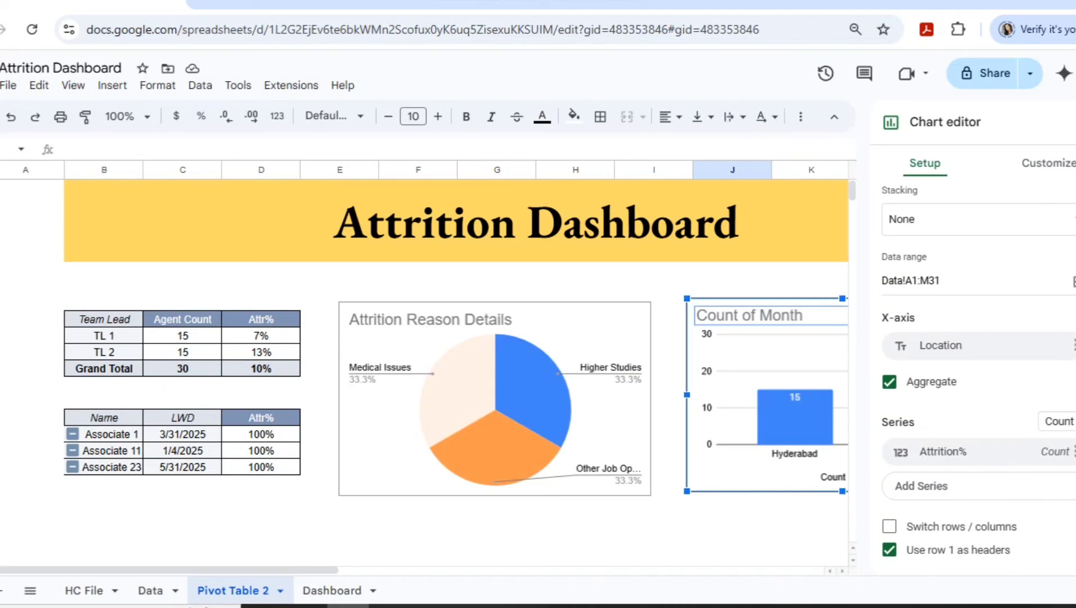
left_click(1055, 452)
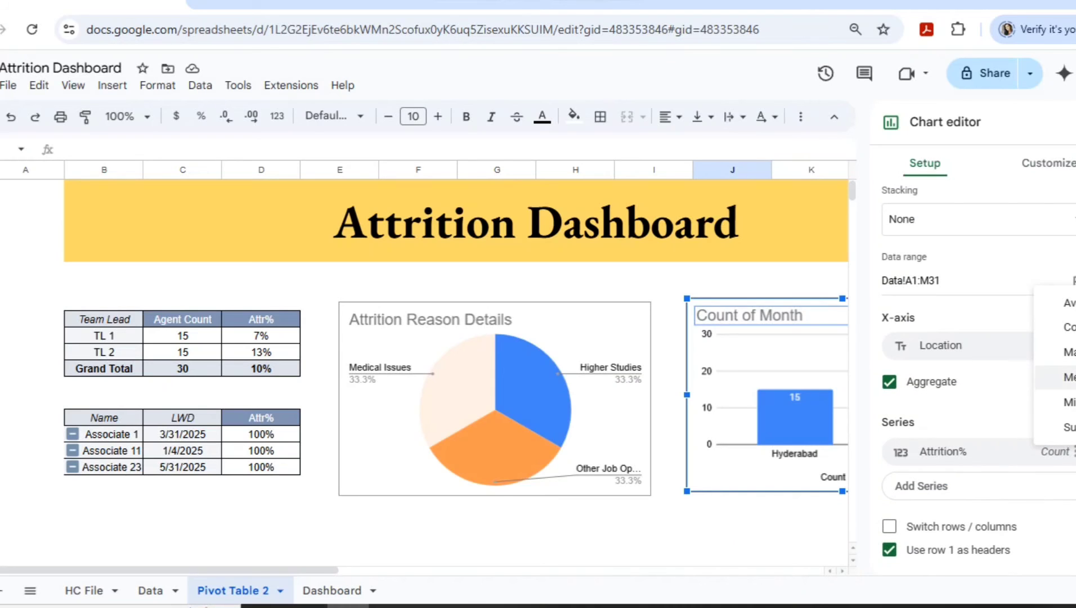
left_click(1068, 303)
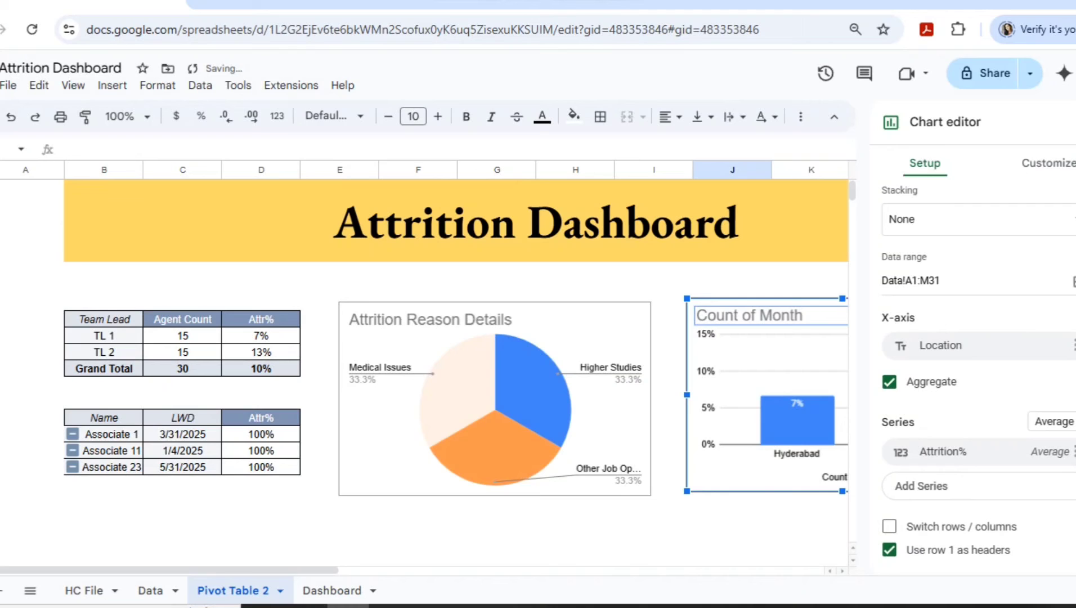
- Add a slicer on the Month column of Data!A1:M31 and place it above the Team Lead pivot table
key("Escape")
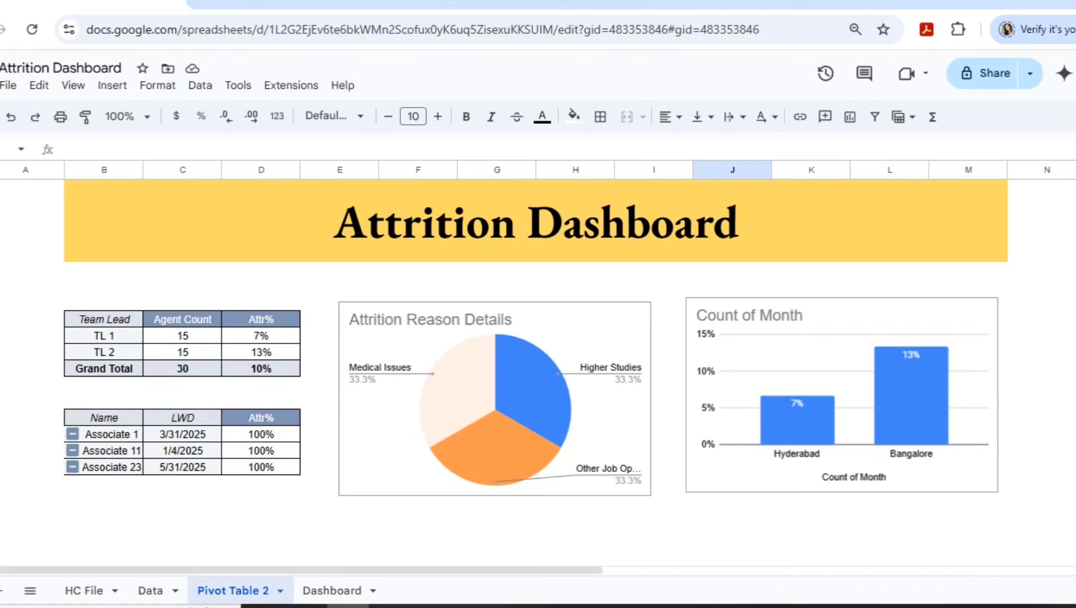
left_click(182, 336)
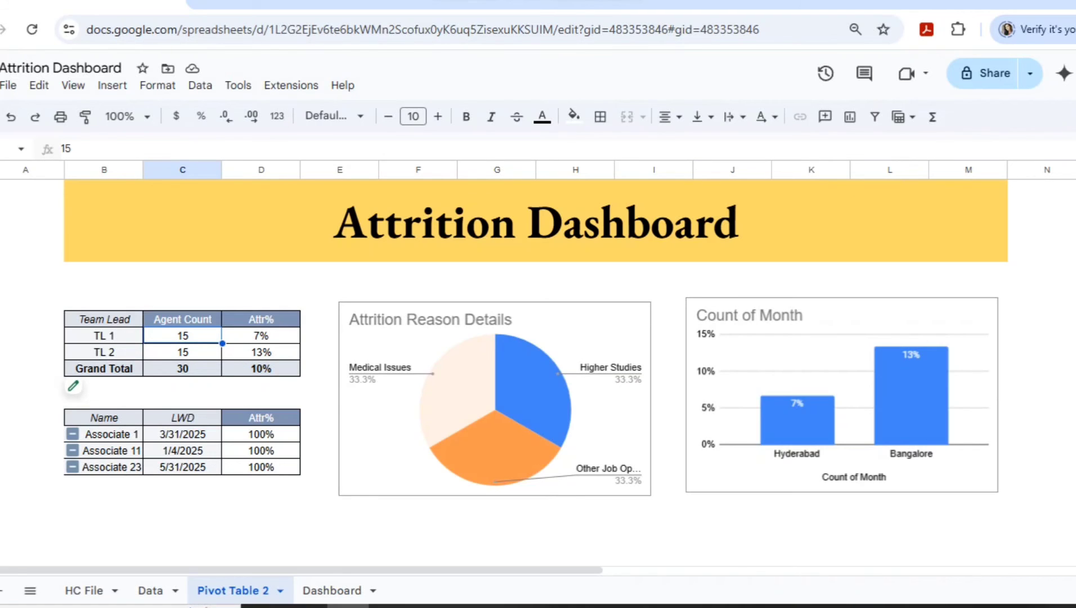
left_click(200, 85)
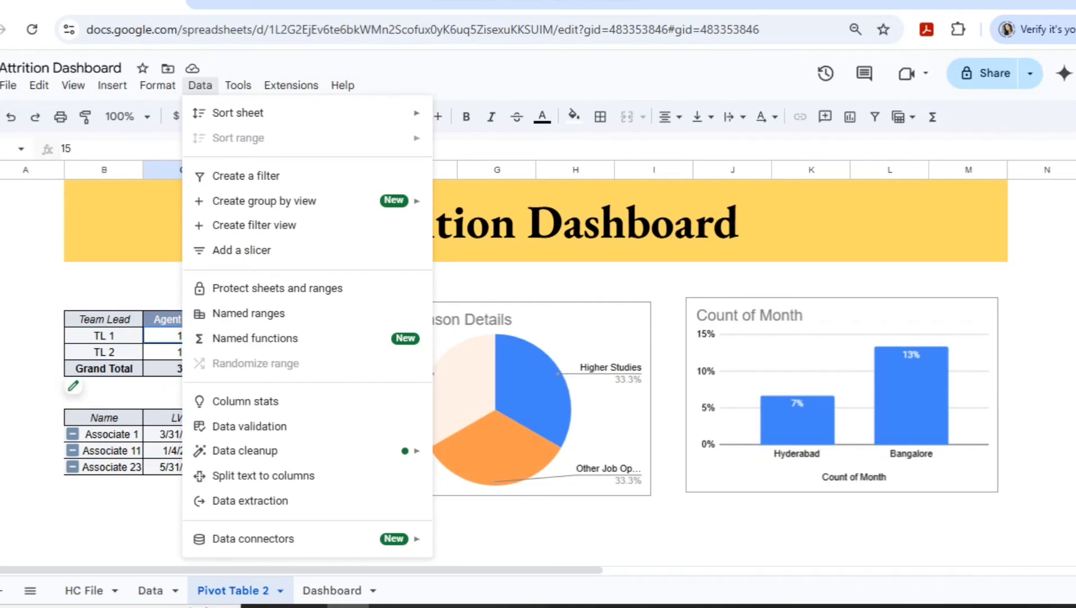
key("Escape")
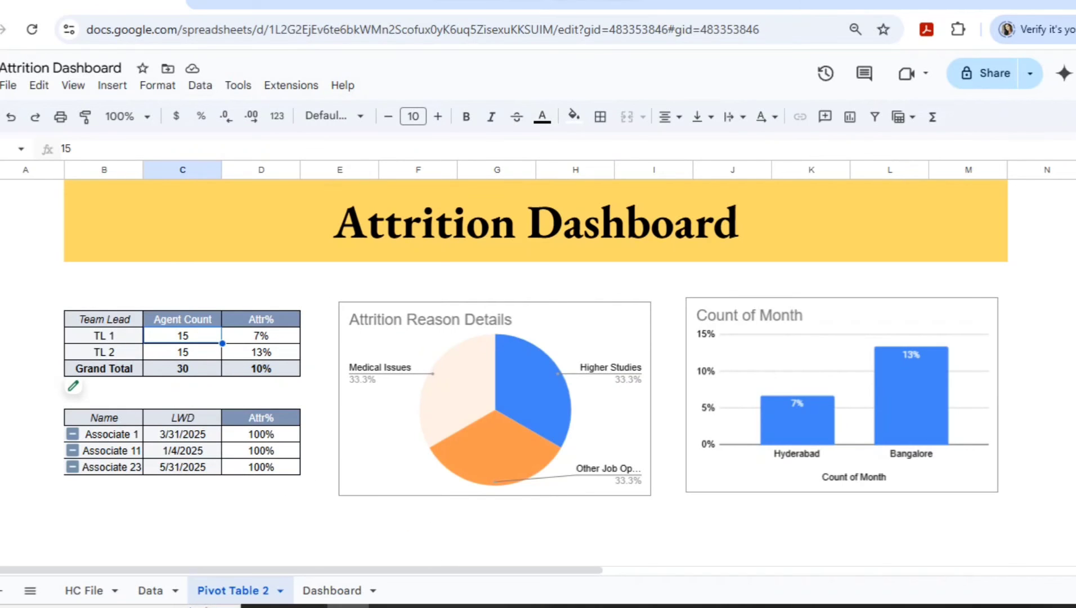
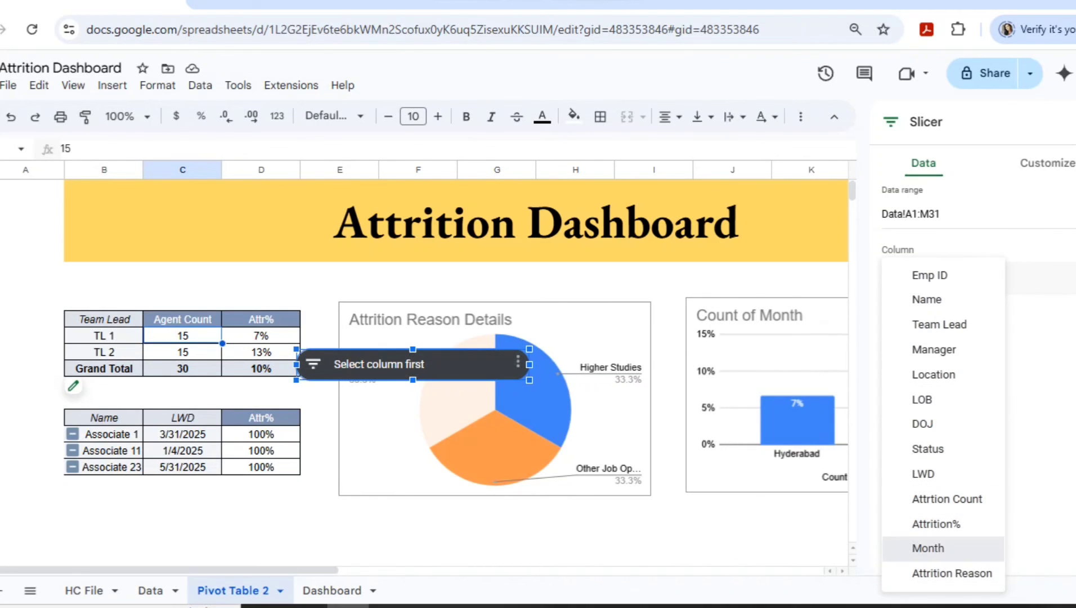
left_click(928, 548)
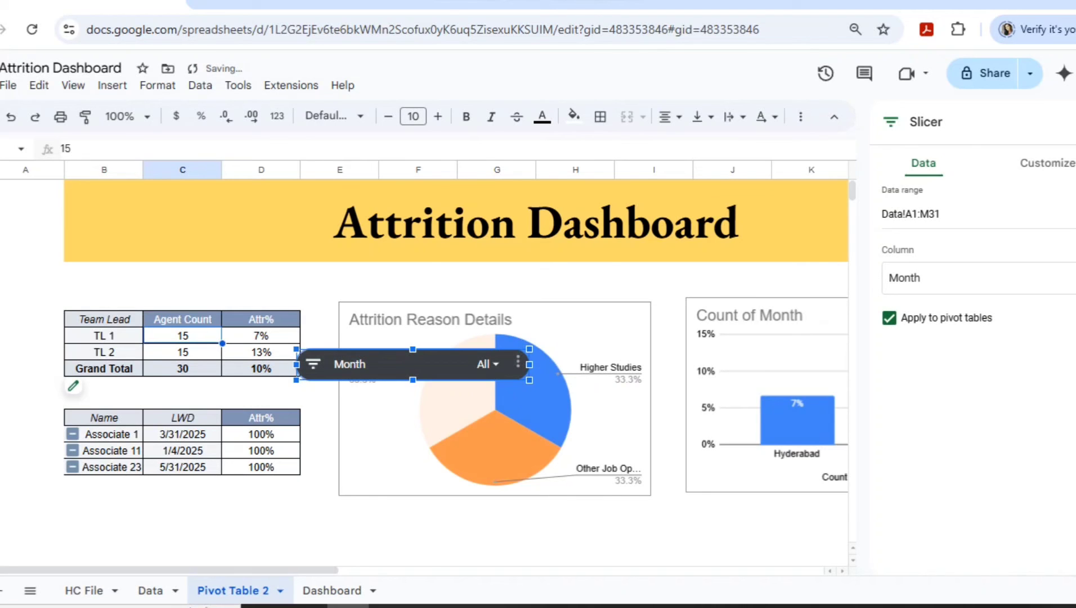
left_click_drag(394, 364, 184, 283)
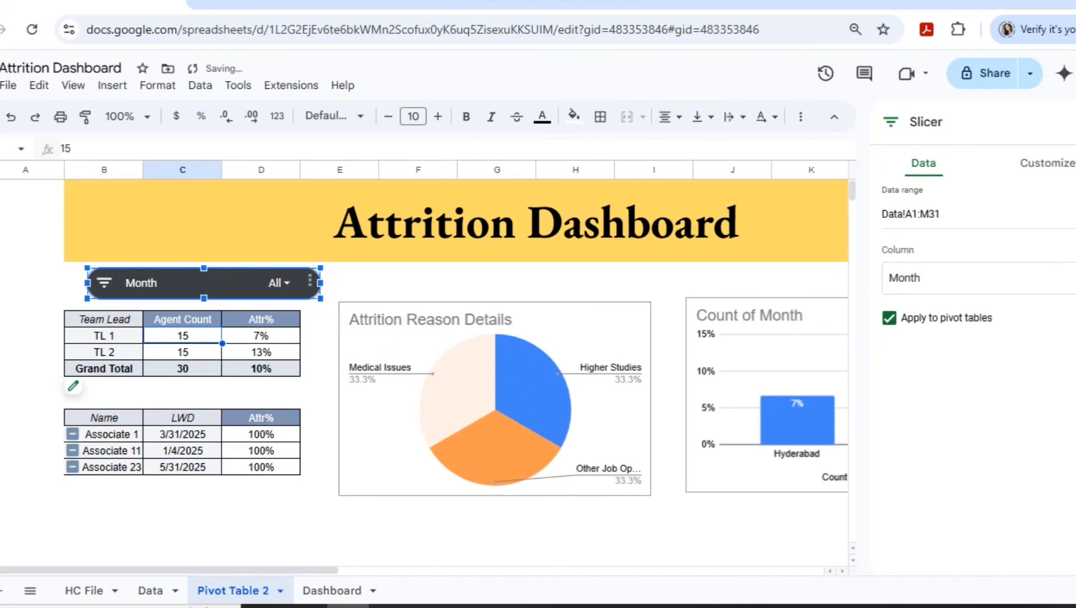
- Filter the Month slicer to Jan-2025 only and close the slicer settings
left_click(278, 283)
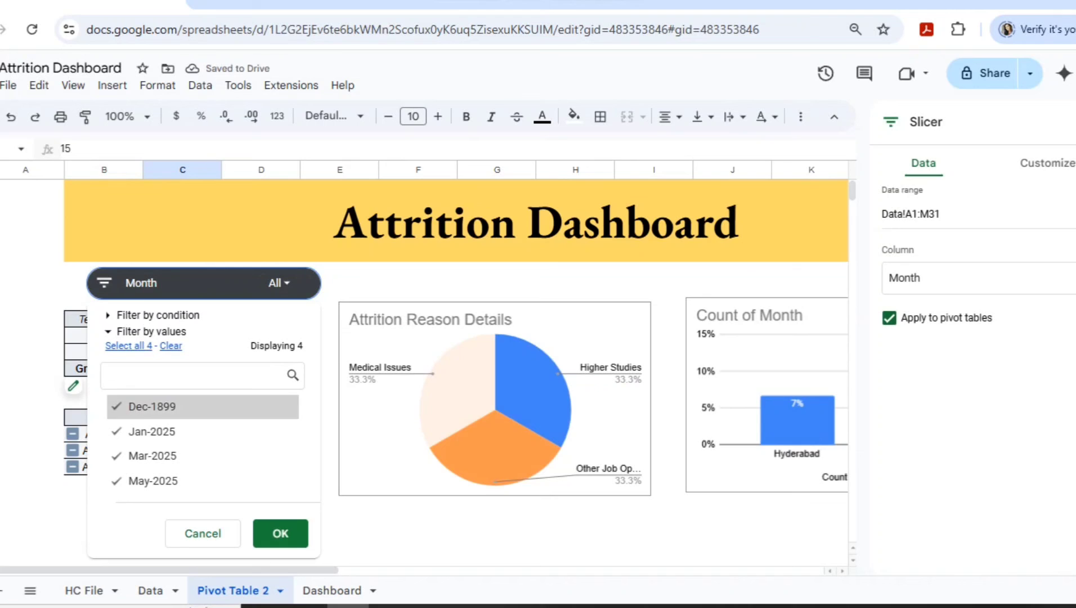
left_click(170, 345)
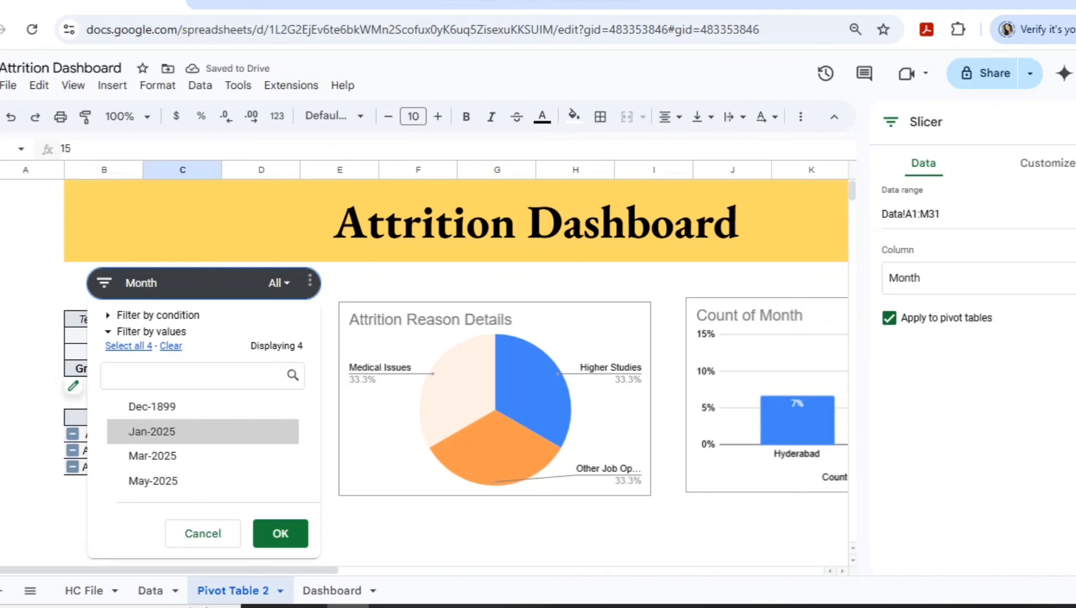
left_click(152, 432)
left_click(281, 533)
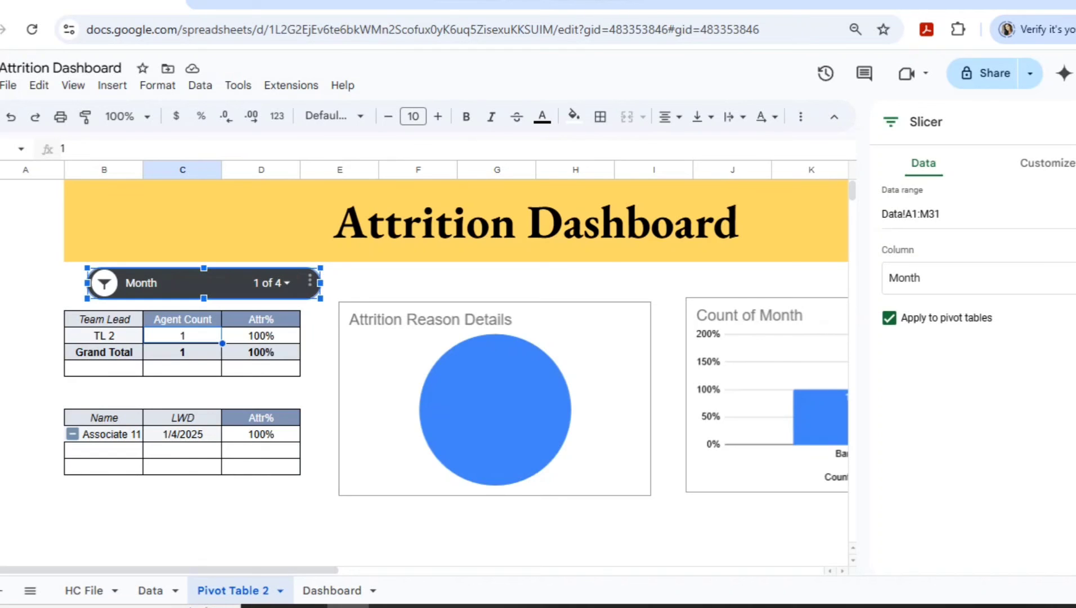
key("Escape")
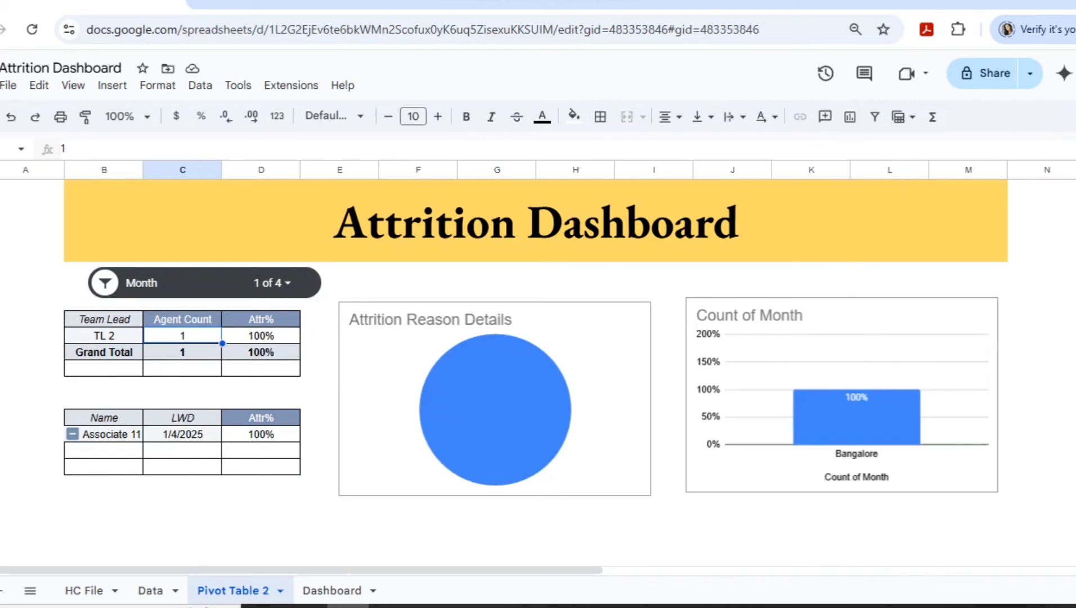
double_click(495, 410)
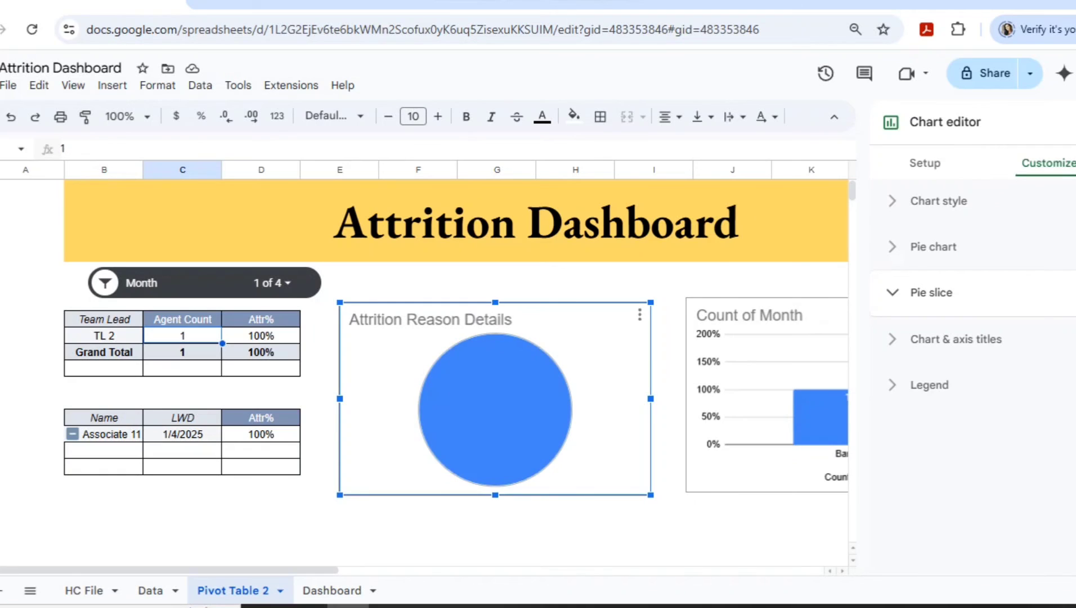
key("Escape")
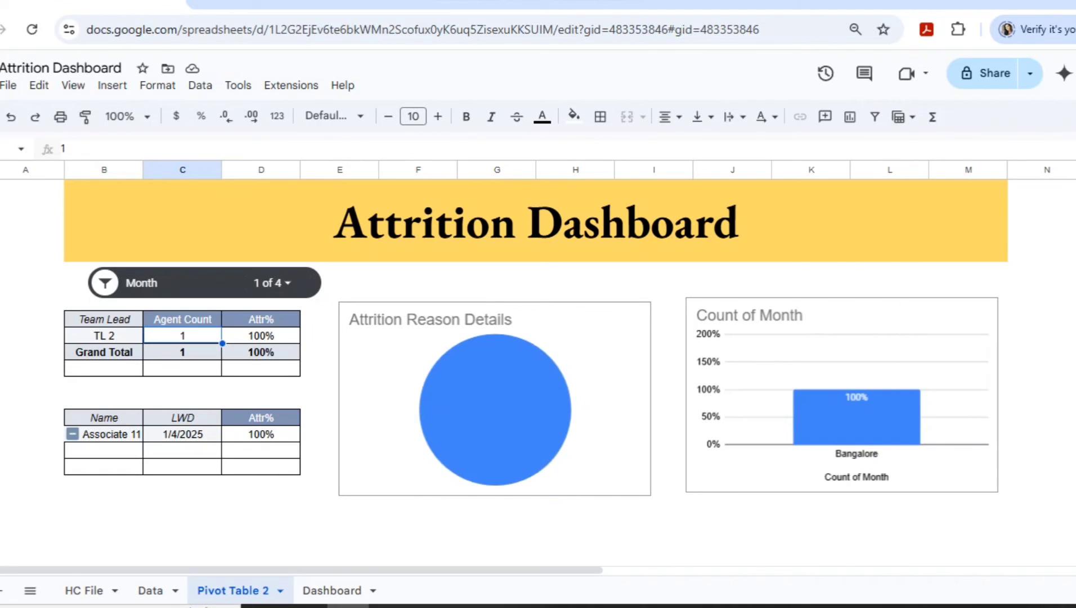
left_click(496, 398)
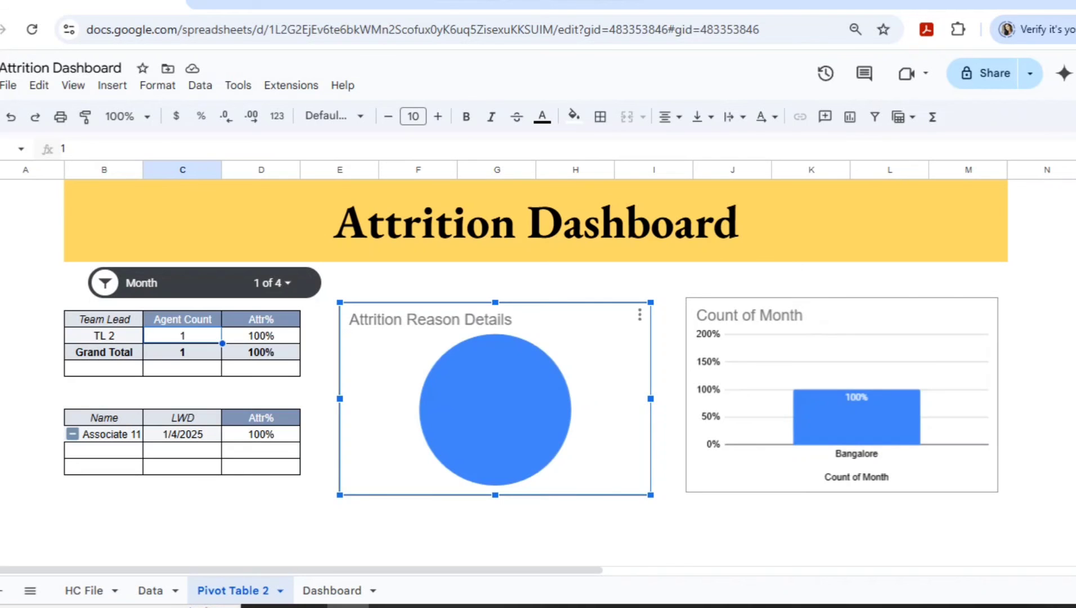
key("Escape")
- Reset the Month slicer so that all months are selected
left_click(271, 283)
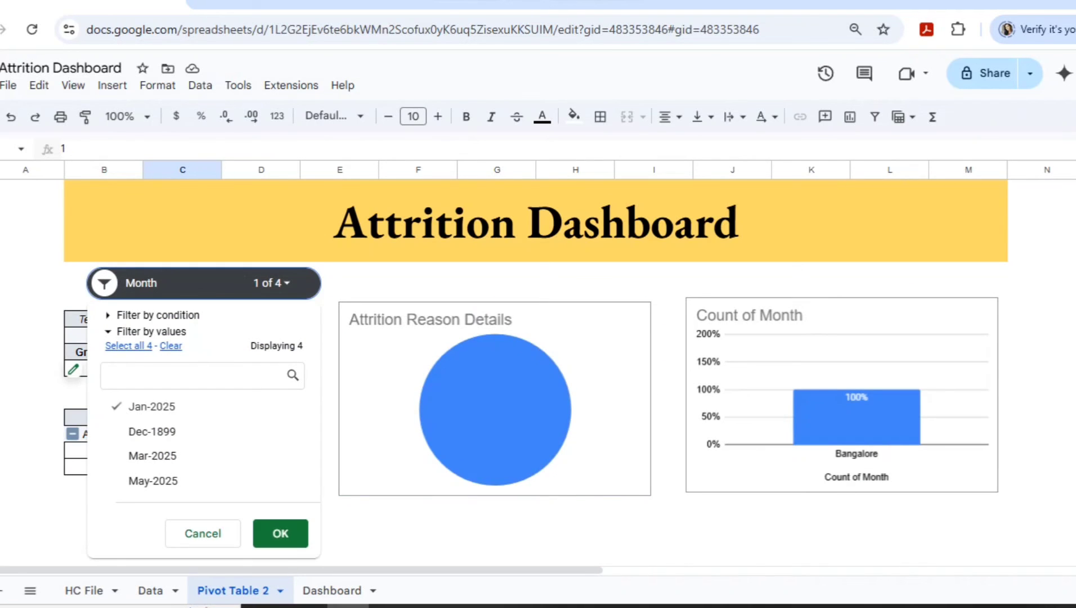
left_click(129, 346)
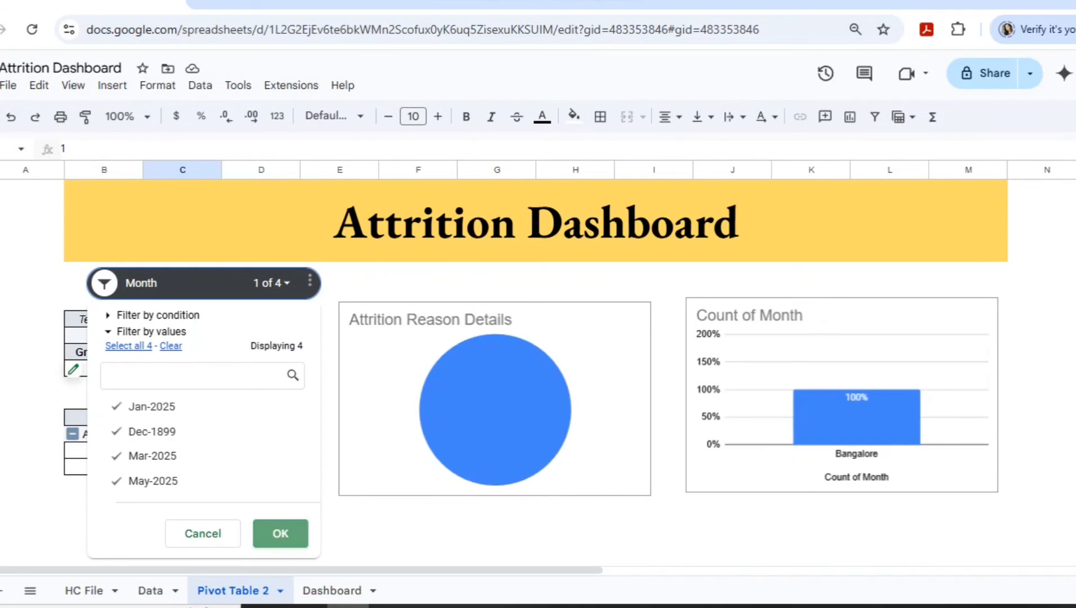
left_click(280, 533)
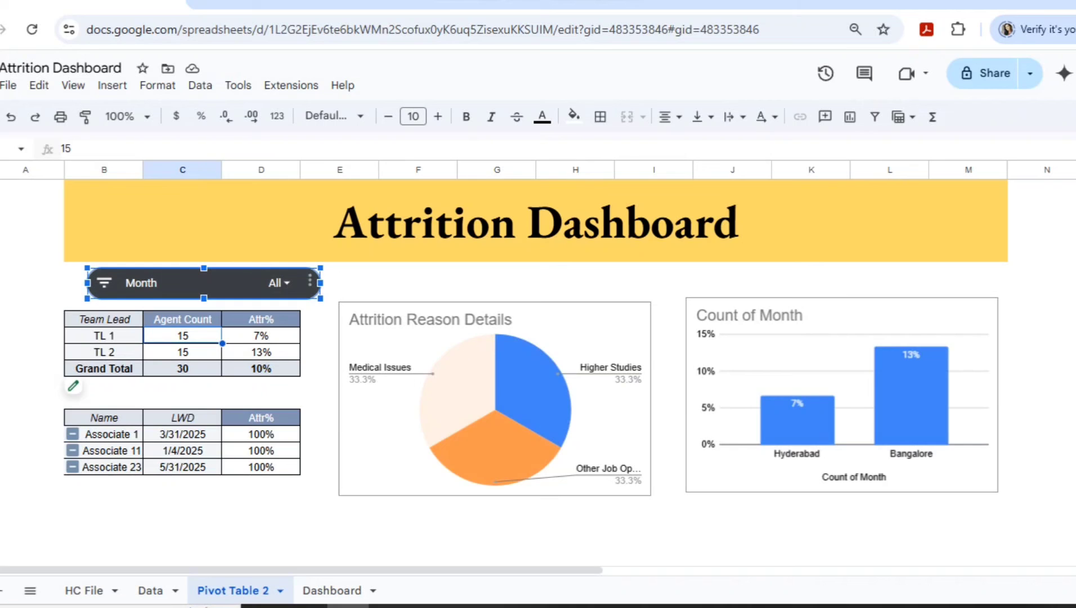
- Duplicate the Month slicer, place the copy above the Attrition Reason Details chart, and set its column to LOB
key("ctrl+v")
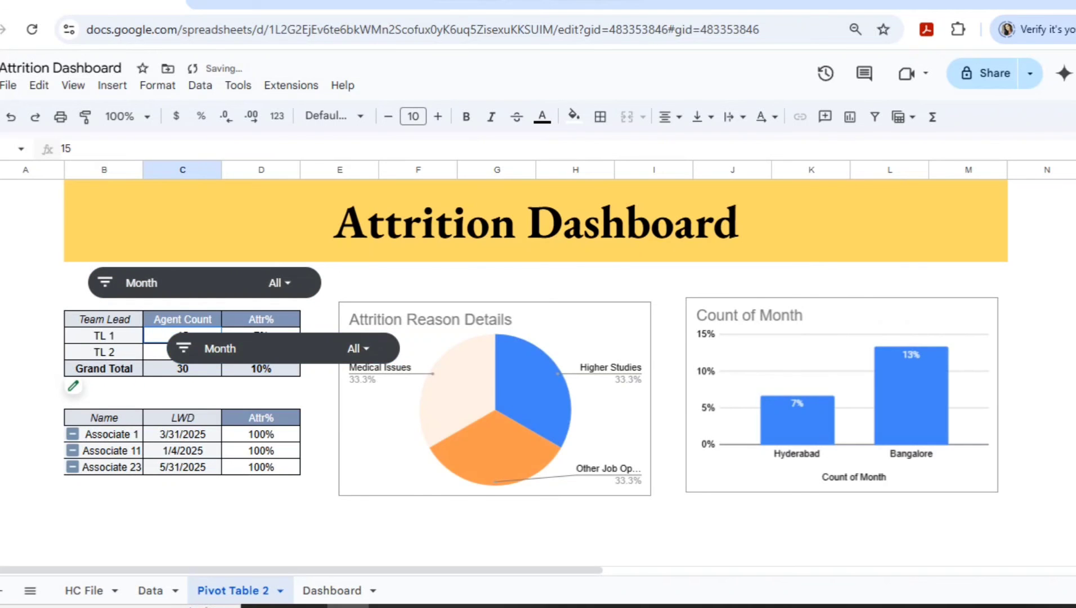
left_click_drag(284, 348, 467, 283)
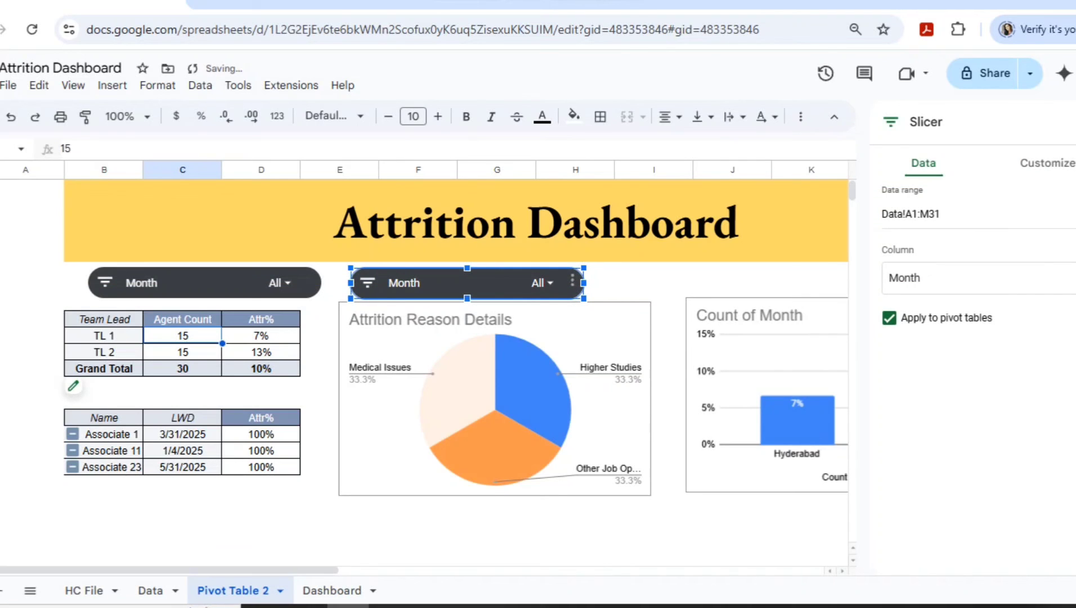
left_click(928, 278)
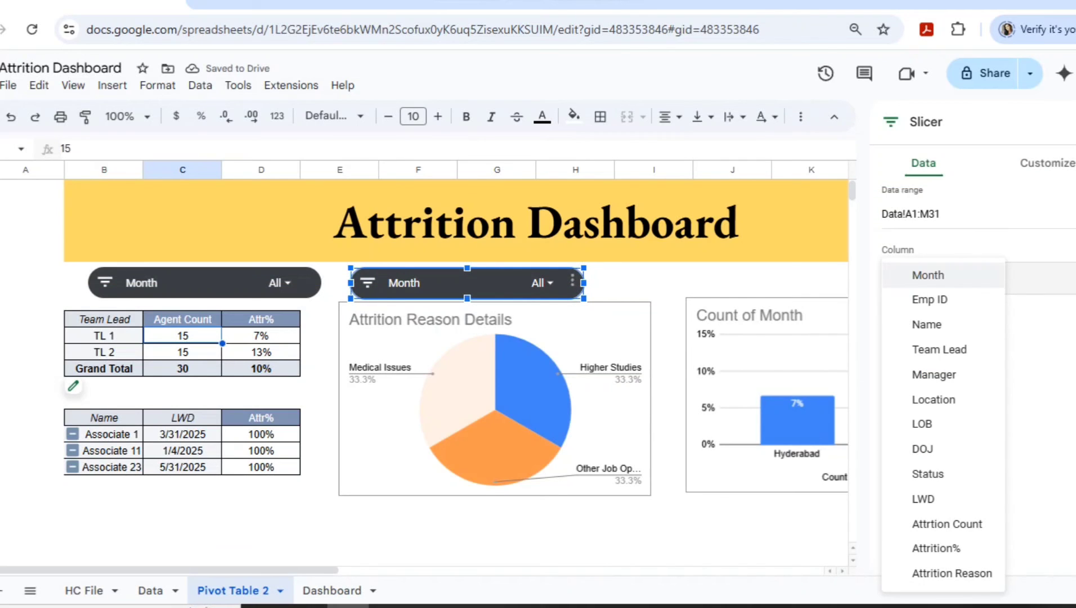
left_click(922, 424)
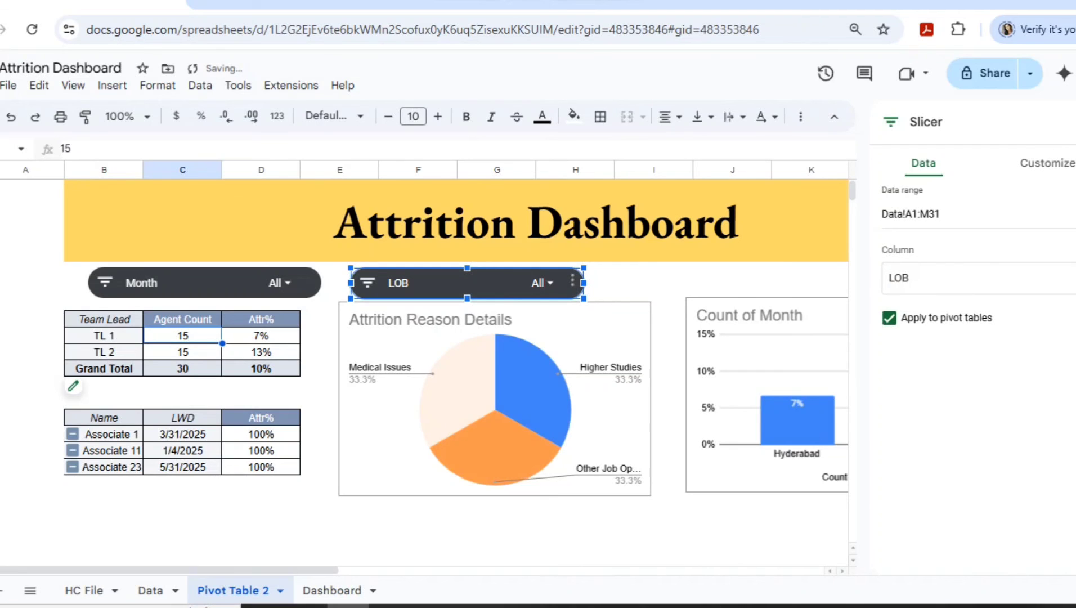
left_click(732, 548)
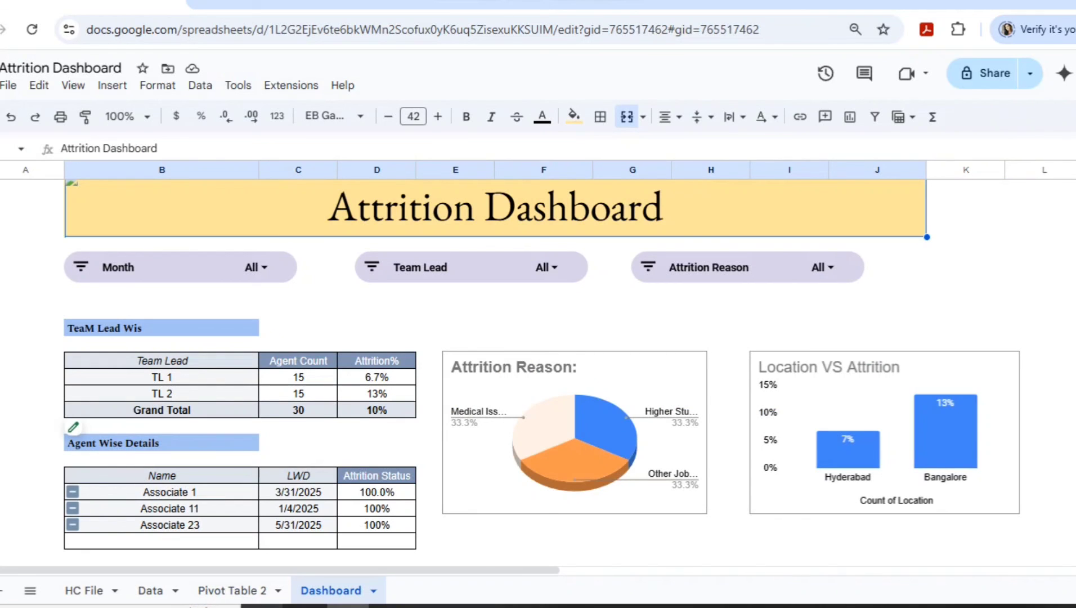
- On the Pivot Table 2 sheet, set the Month slicer's background color to golden yellow and go to the Dashboard sheet
left_click(232, 591)
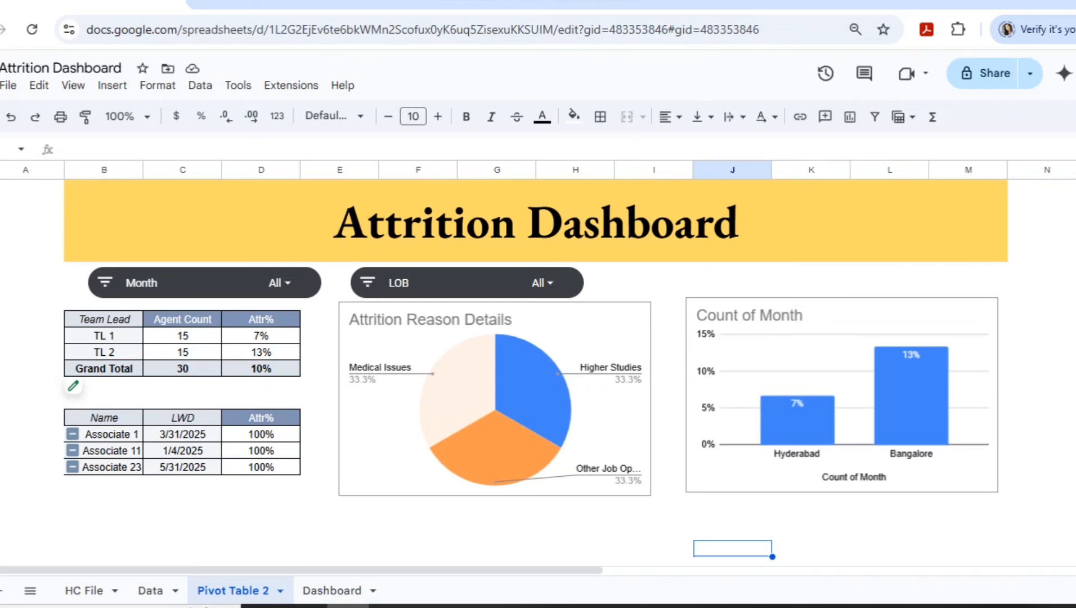
double_click(204, 283)
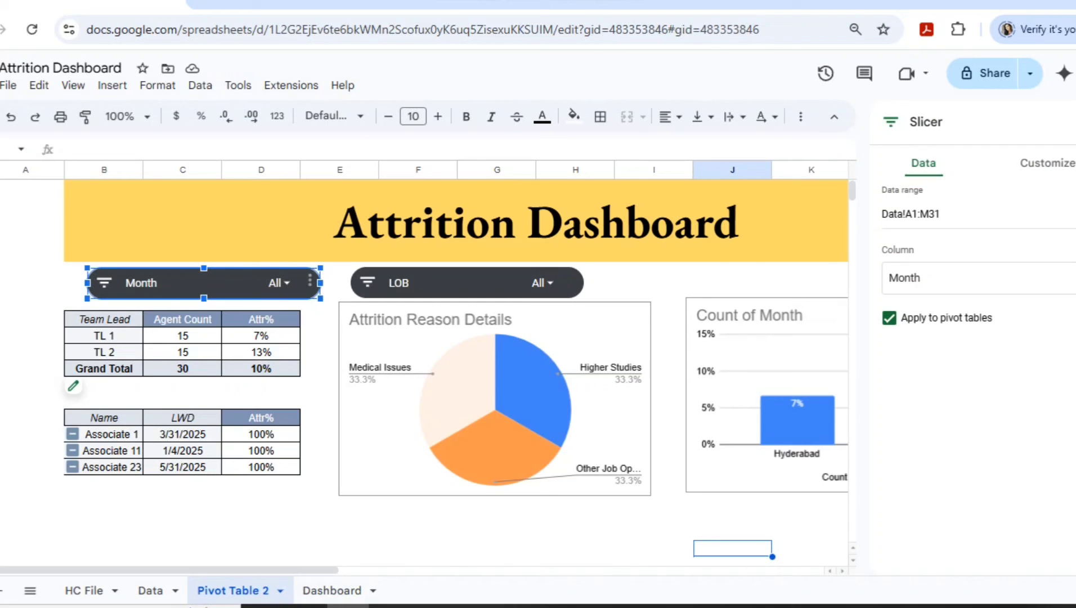
left_click(1047, 163)
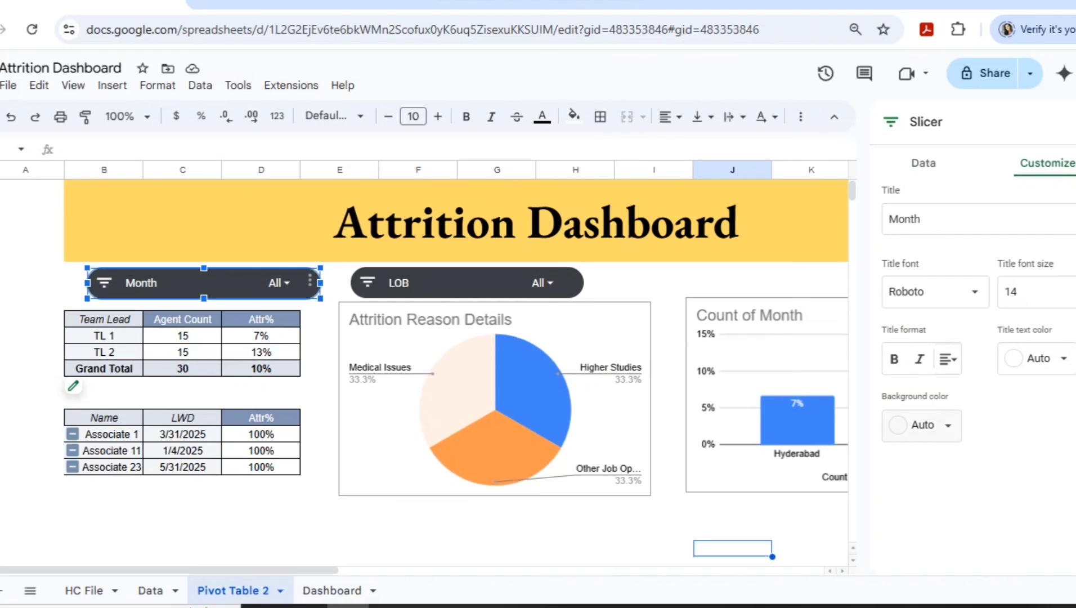
left_click(922, 425)
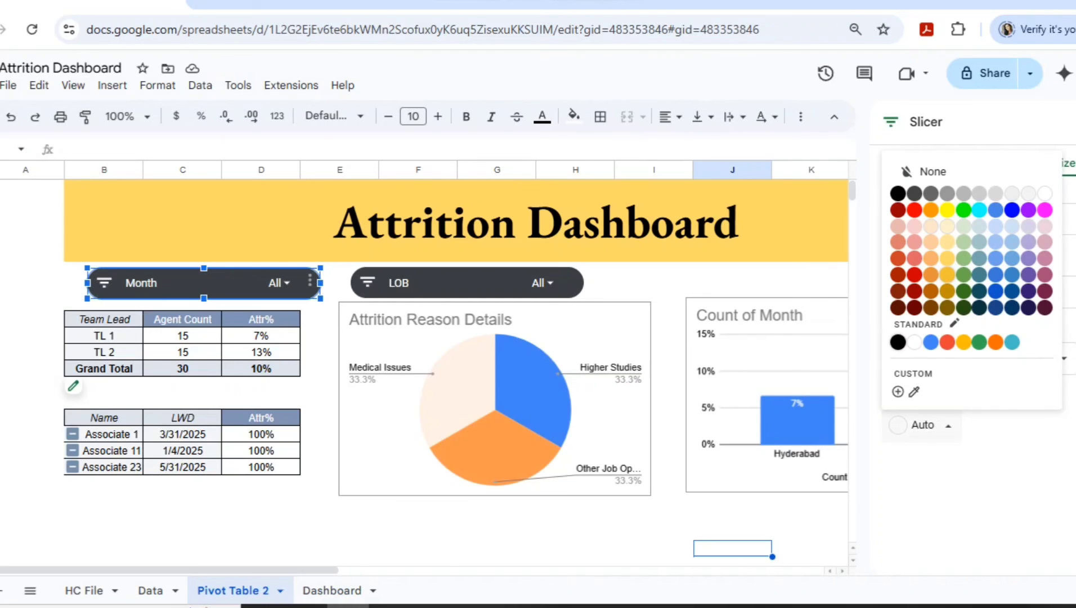
left_click(964, 342)
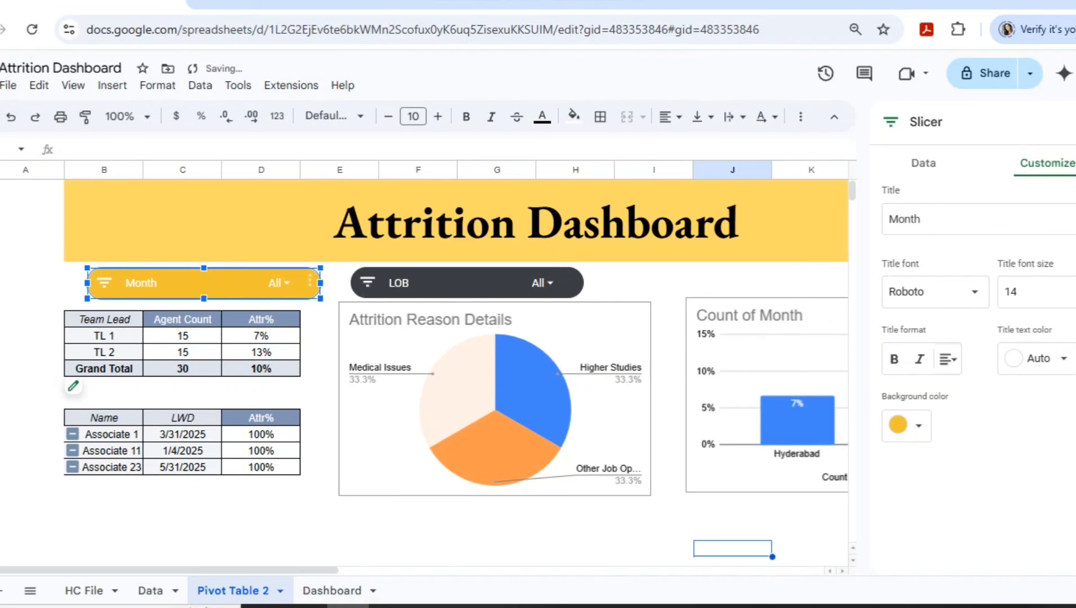
left_click(811, 285)
left_click(332, 590)
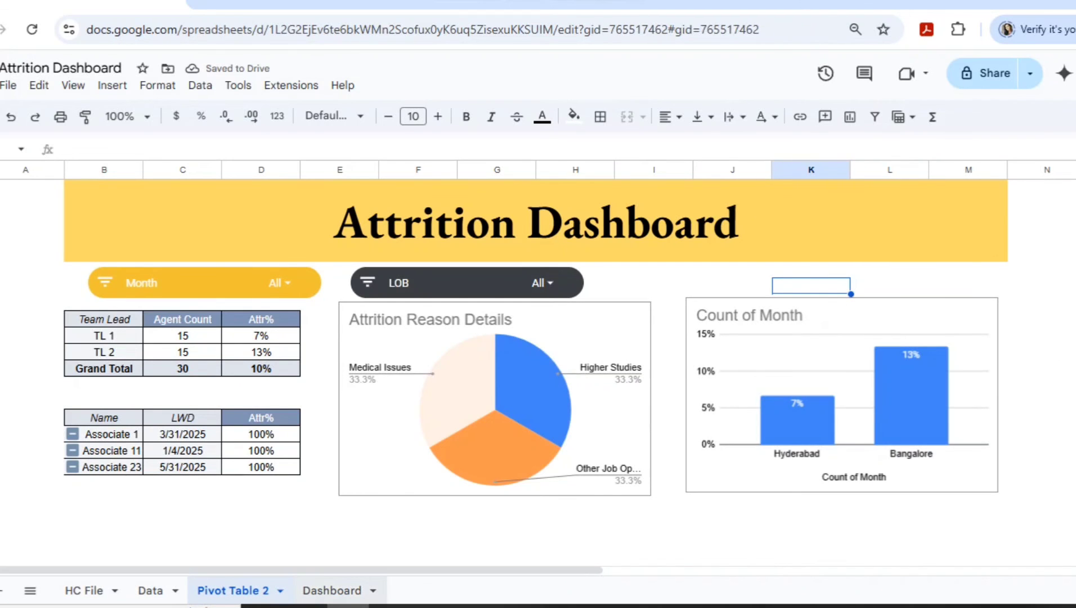